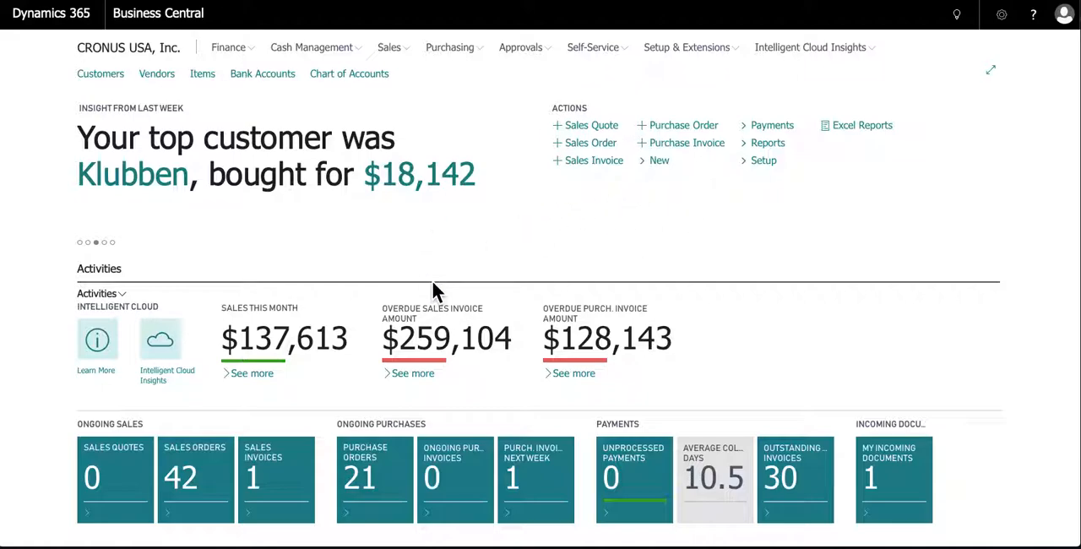
# Look through the home page's activities, insights and account summaries, and open the Items list
pyautogui.scroll(-2, 381, 299)
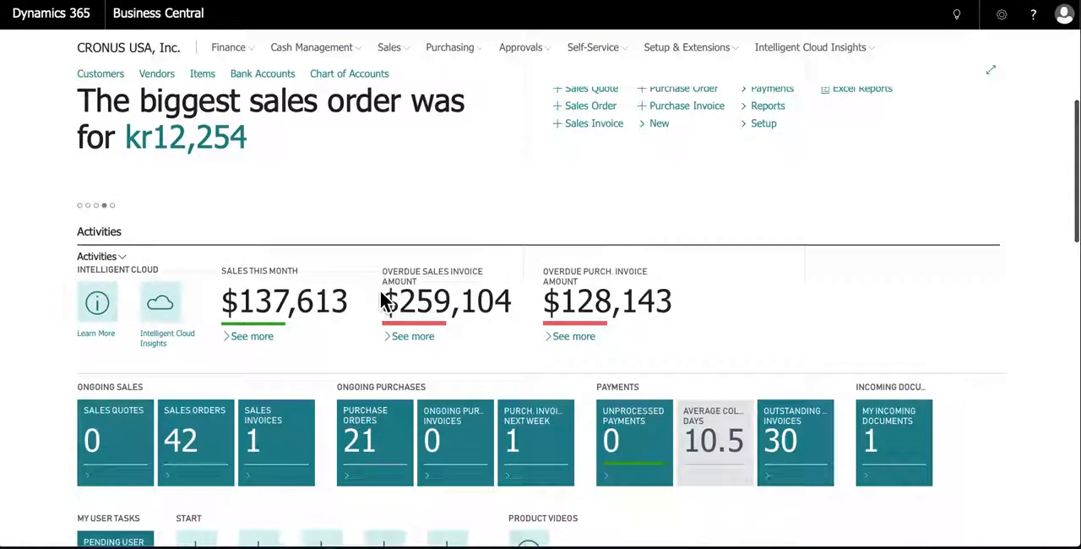
pyautogui.scroll(-10, 381, 296)
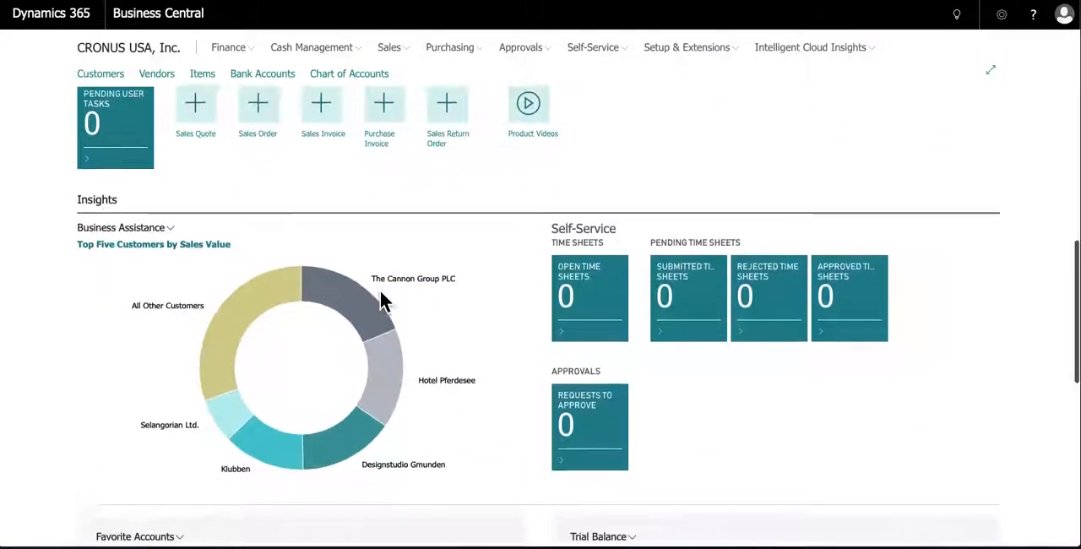
pyautogui.scroll(-3, 380, 291)
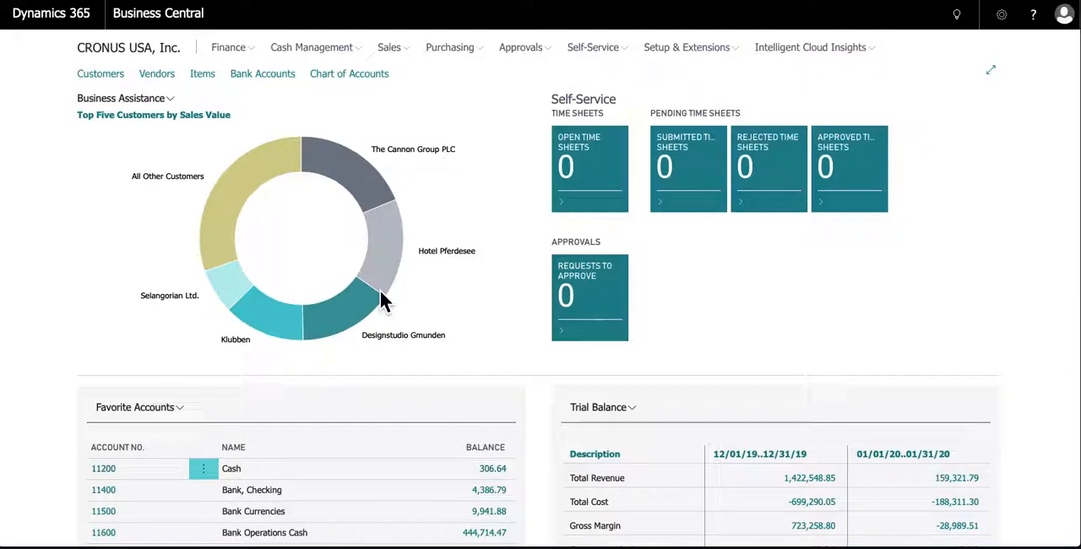
pyautogui.scroll(12, 380, 289)
pyautogui.scroll(3, 380, 290)
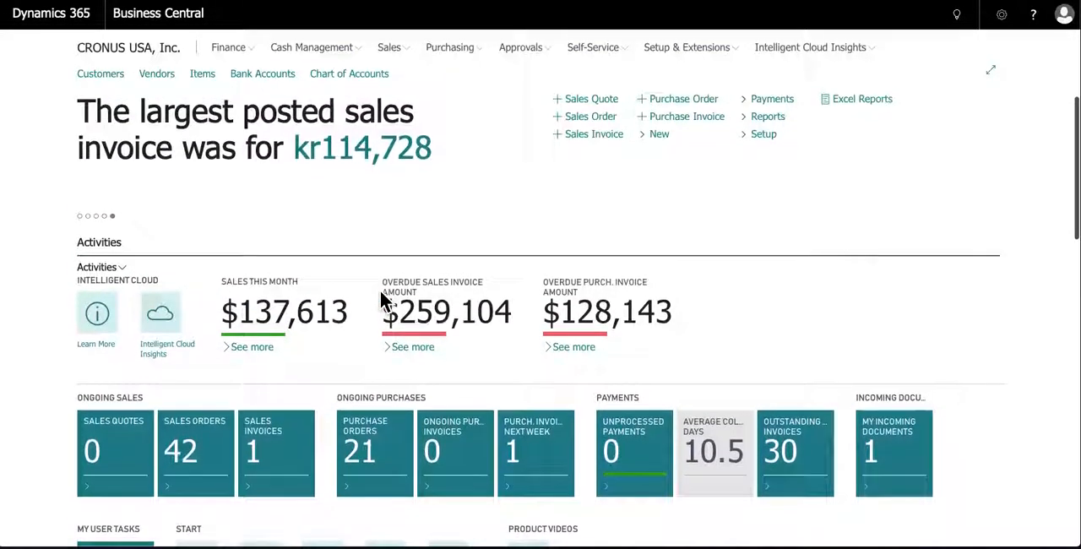
pyautogui.scroll(-5, 380, 296)
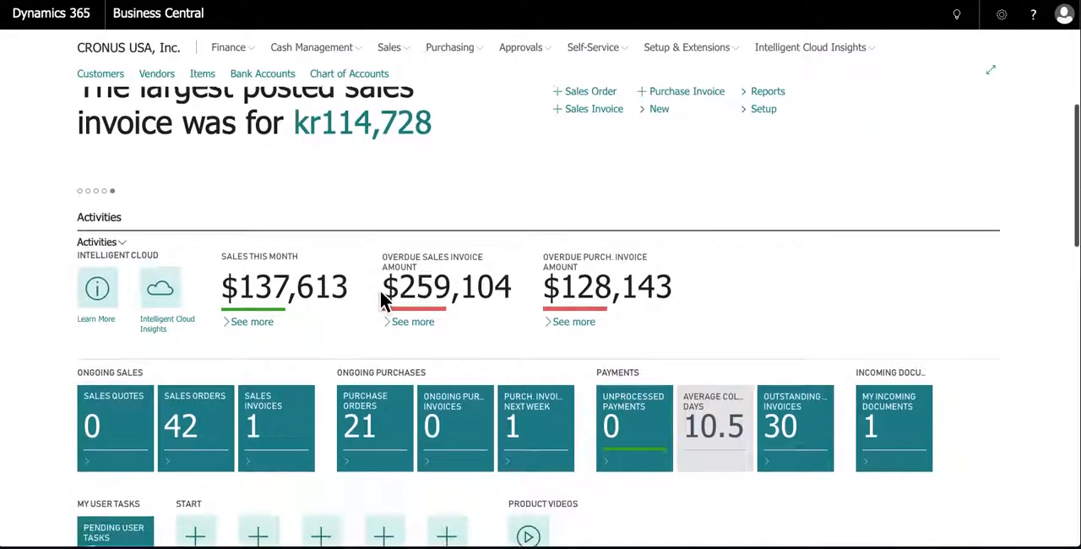
pyautogui.scroll(5, 380, 296)
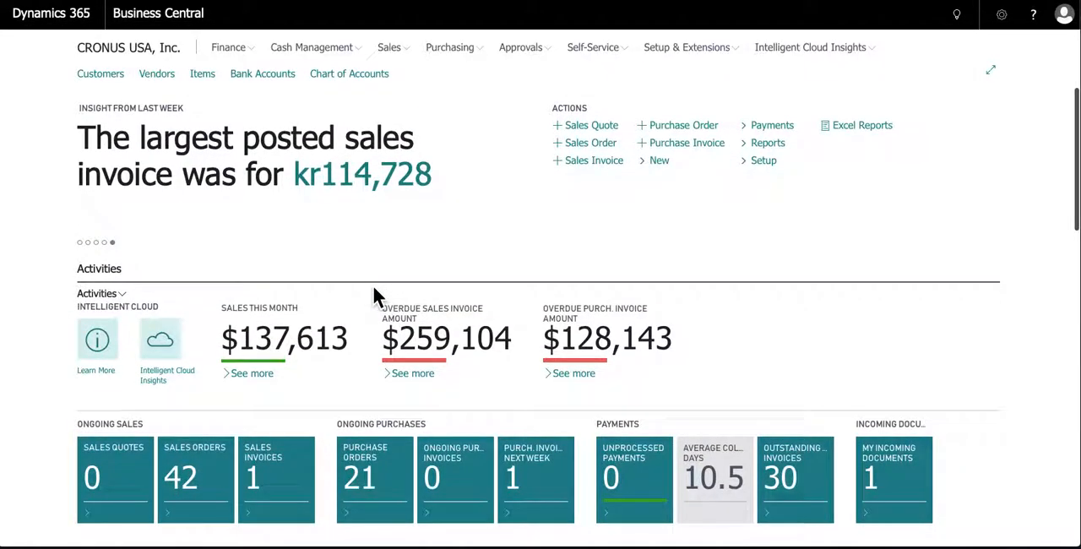
pyautogui.click(207, 77)
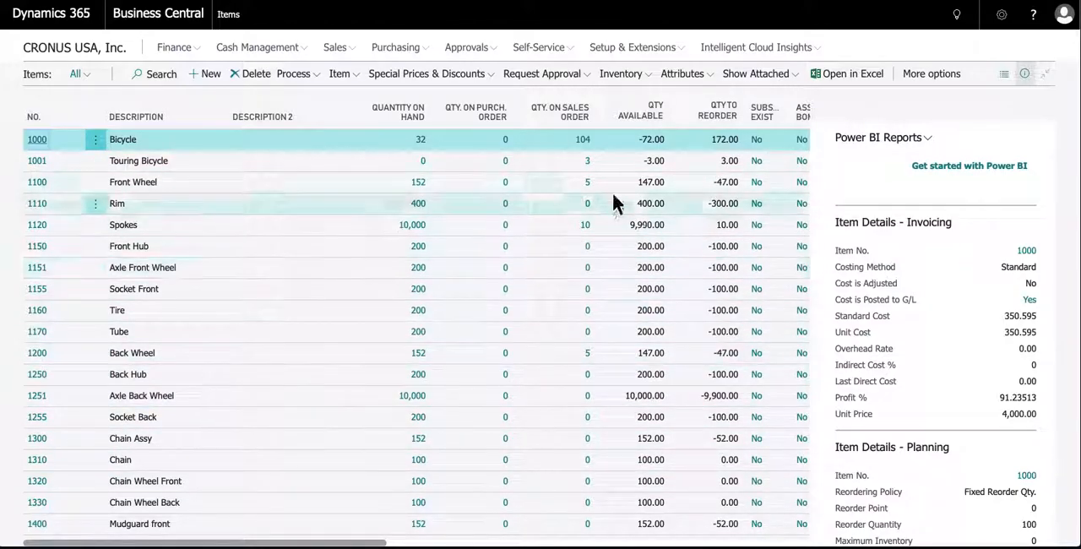
# Preview the item list in the Tall Tiles and Tiles layouts and return it to the List layout
pyautogui.click(1004, 74)
pyautogui.click(972, 134)
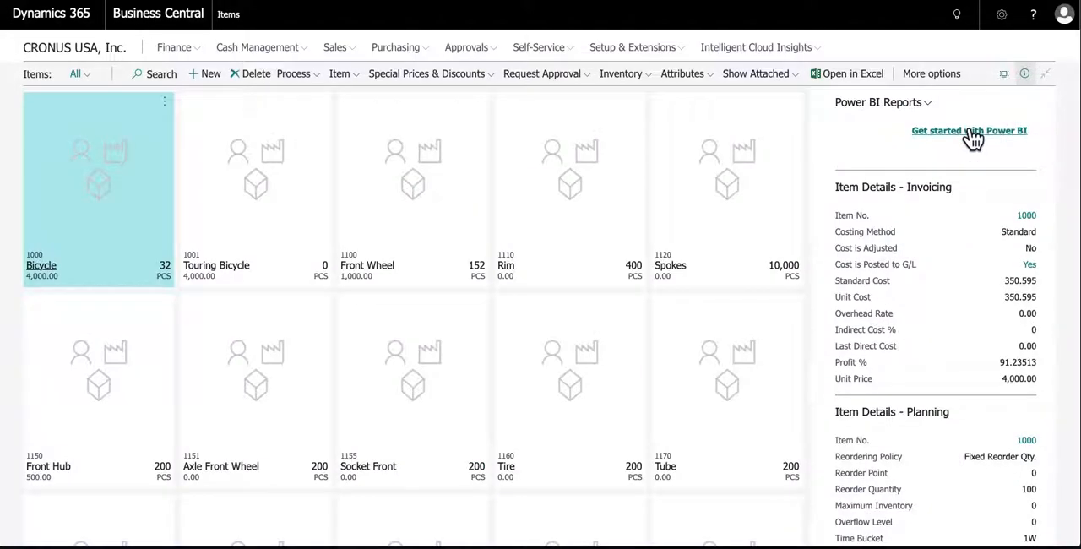
pyautogui.click(1004, 74)
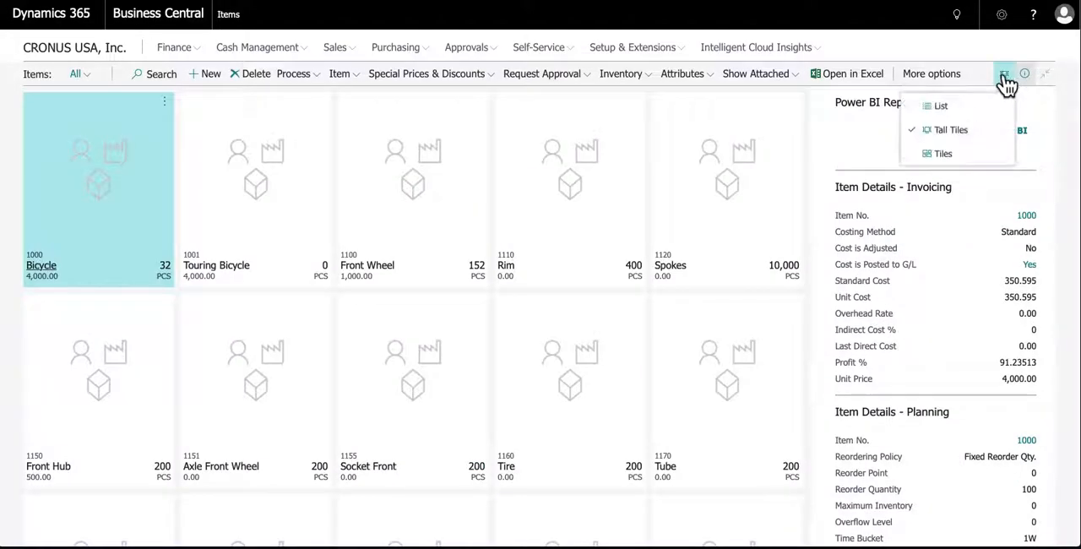
pyautogui.click(956, 167)
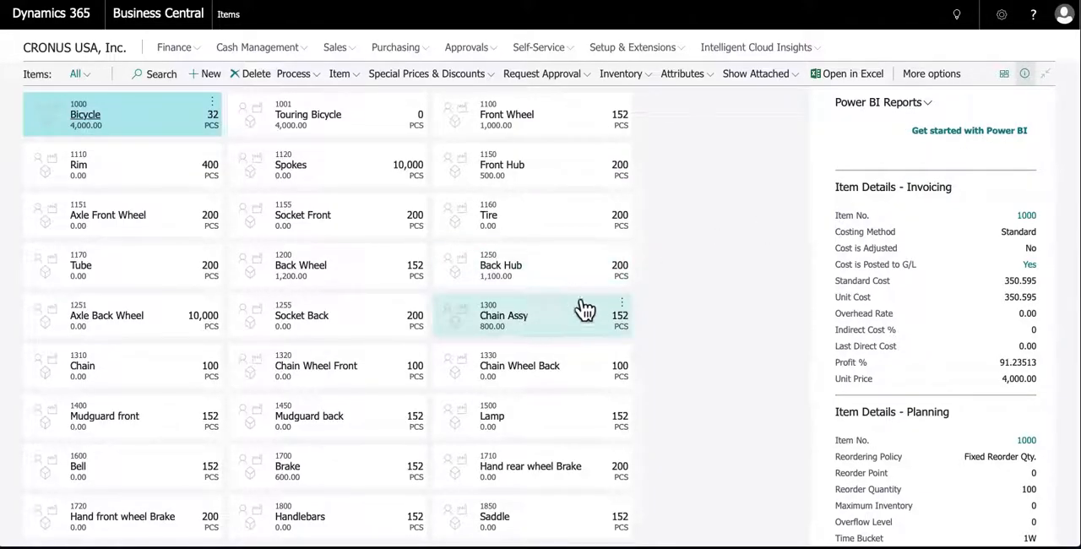
pyautogui.click(1005, 75)
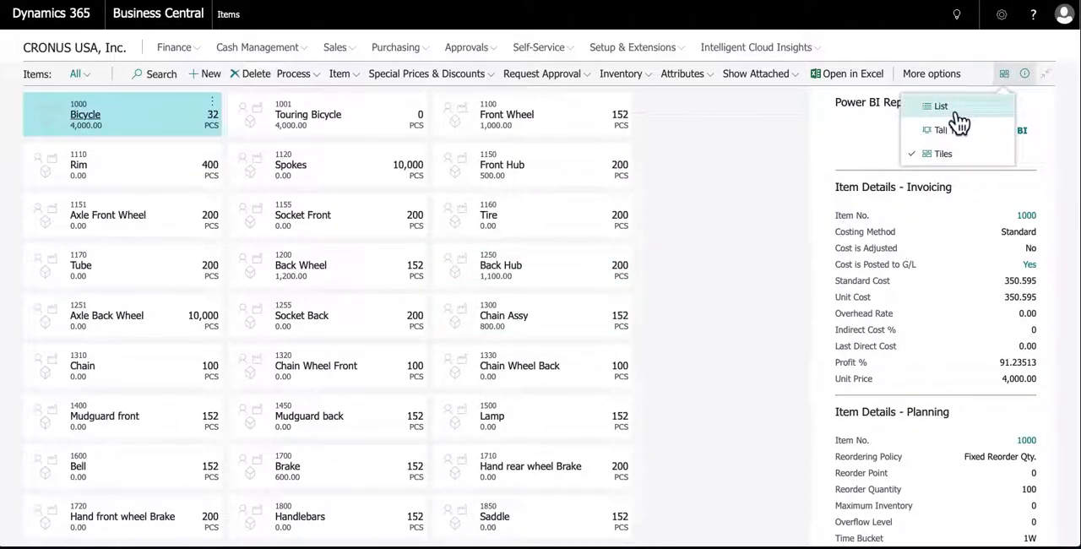
pyautogui.click(950, 110)
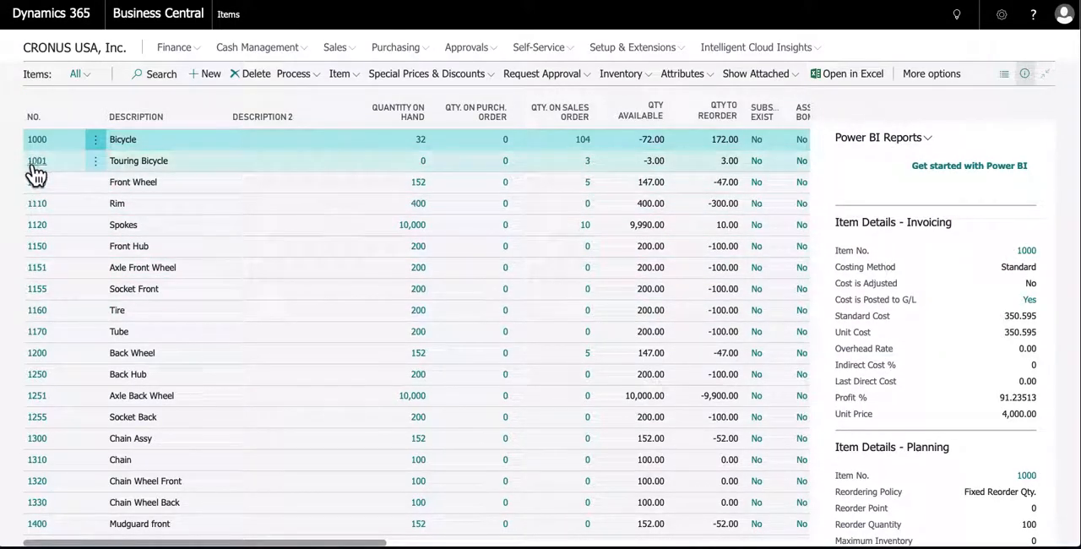
# Review the invoicing, planning, attribute, forecast, link and note details shown for item 1000, Bicycle
pyautogui.scroll(-2, 876, 330)
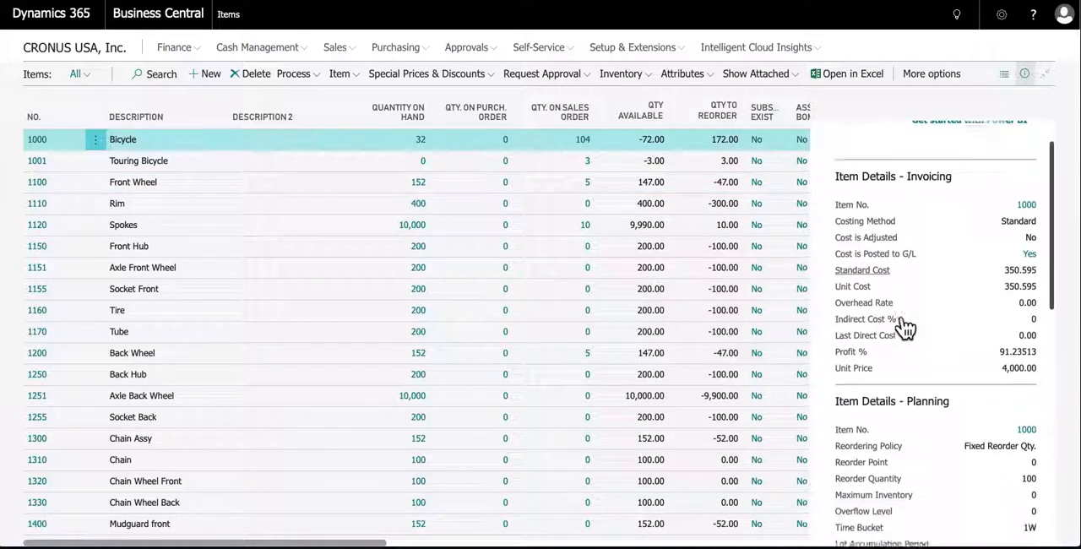
pyautogui.scroll(-5, 906, 329)
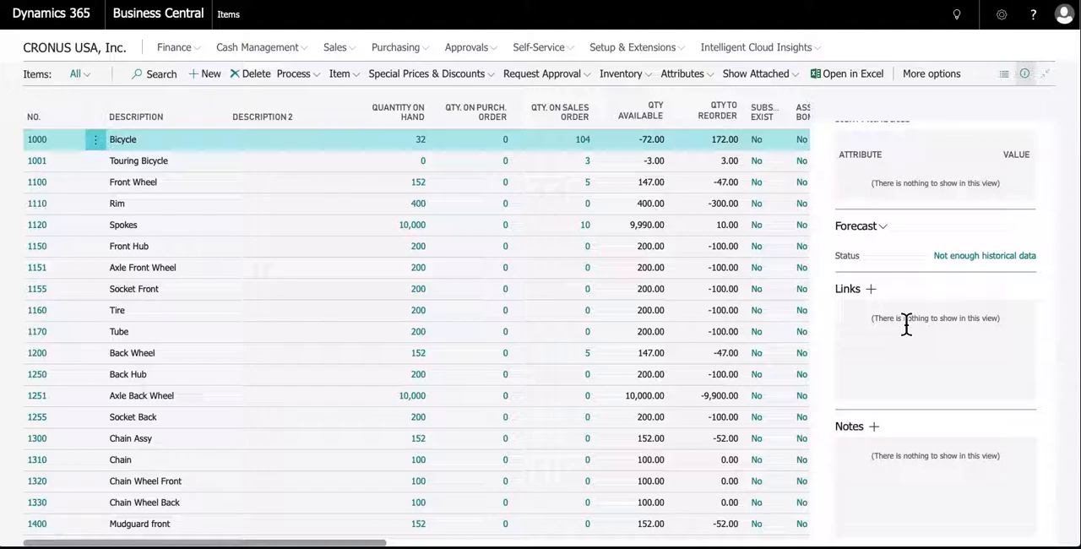
pyautogui.scroll(5, 905, 325)
pyautogui.scroll(3, 906, 314)
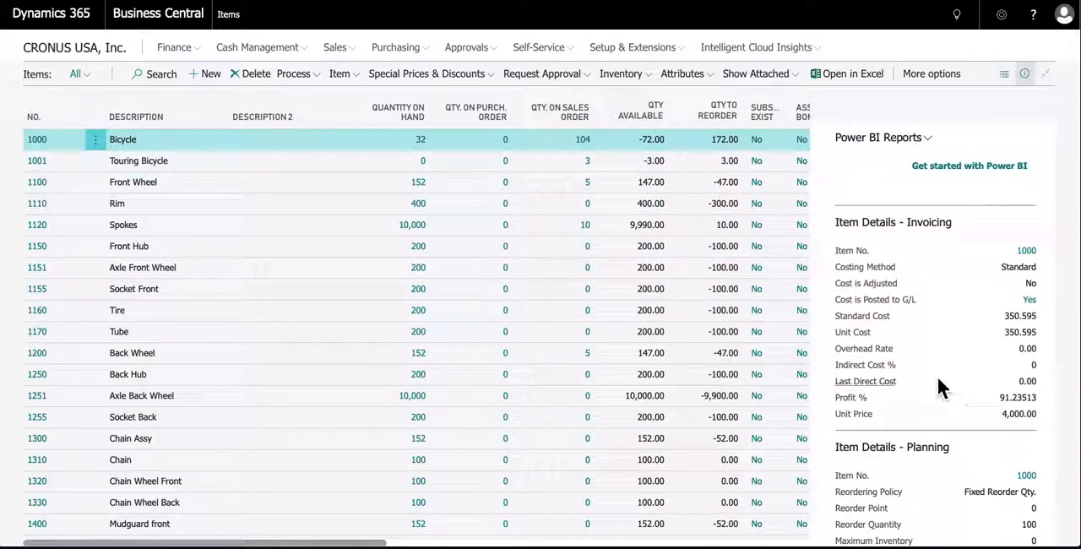
pyautogui.scroll(-3, 944, 391)
pyautogui.scroll(3, 932, 371)
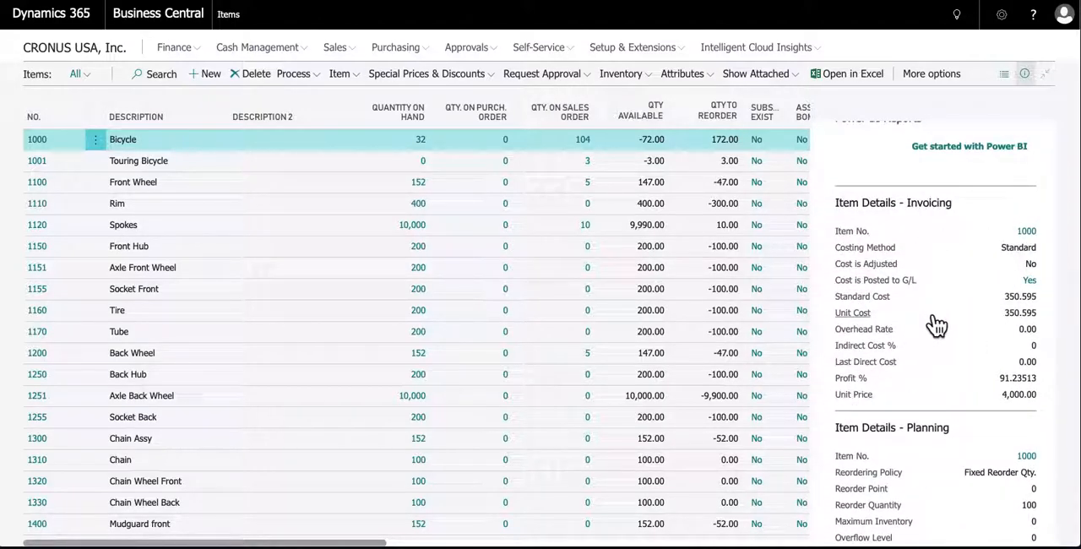
pyautogui.scroll(1, 934, 312)
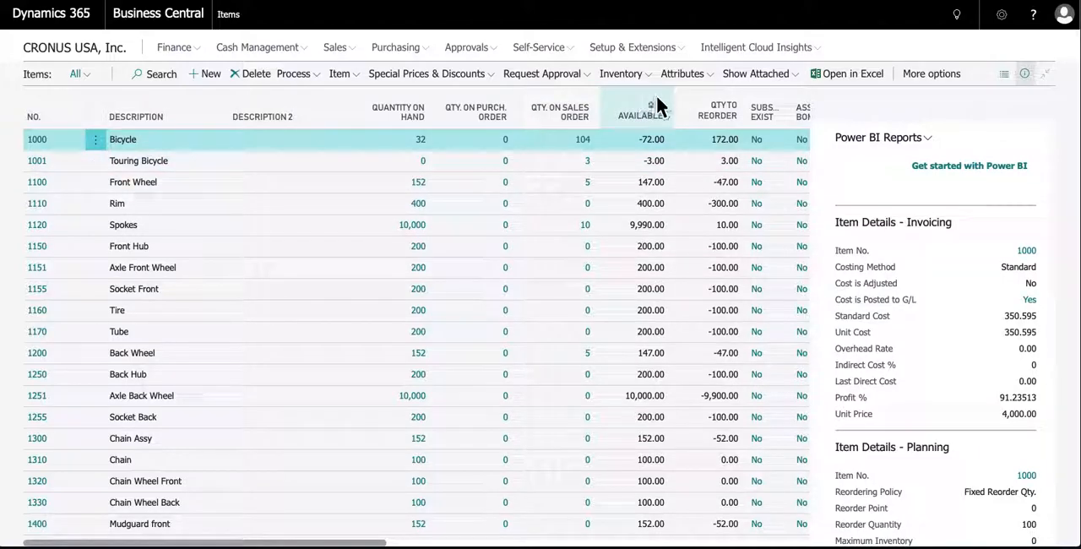
# Open the item card of item 1250, Back Hub
pyautogui.click(1002, 16)
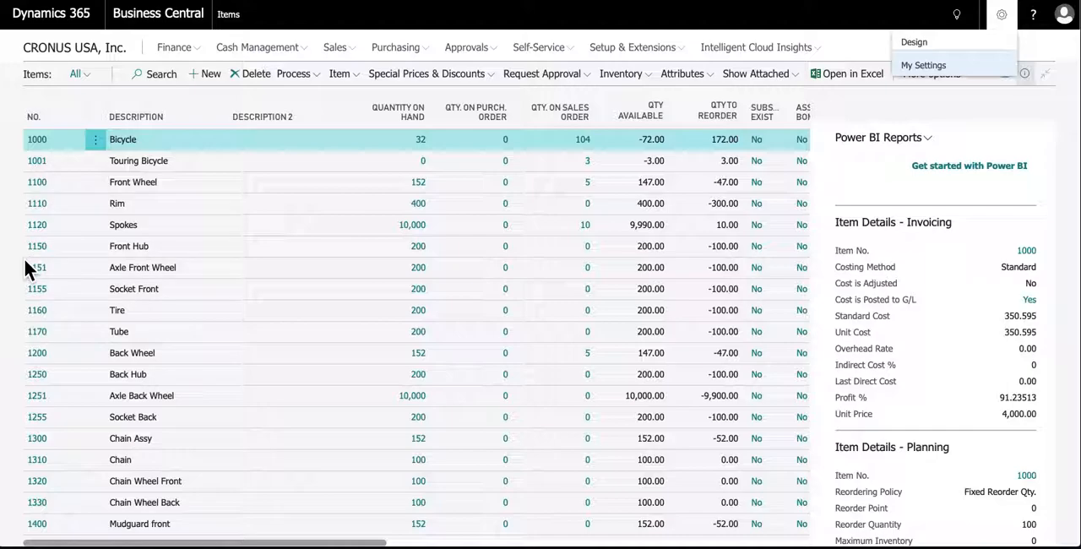
pyautogui.click(38, 376)
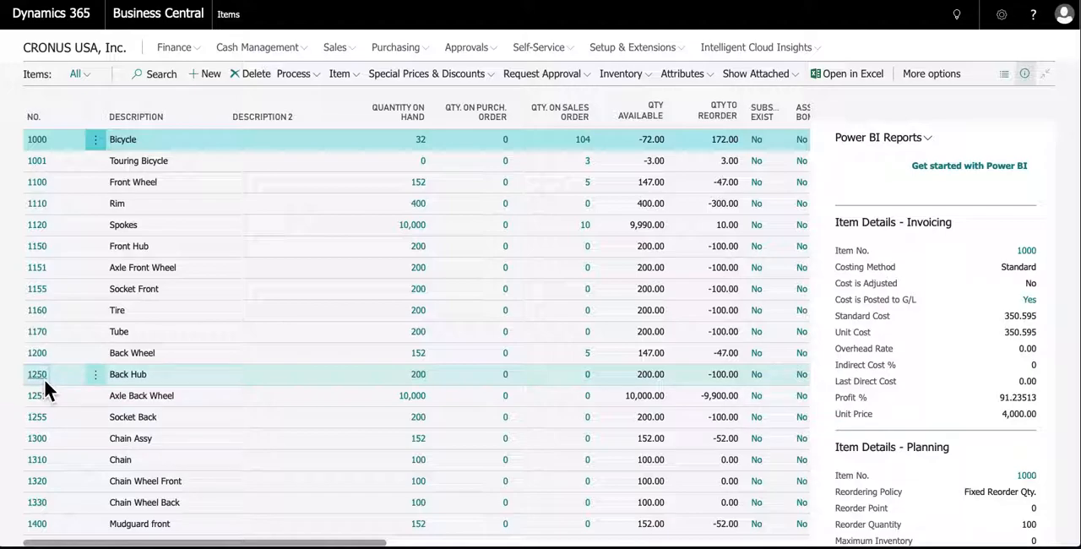
pyautogui.click(43, 377)
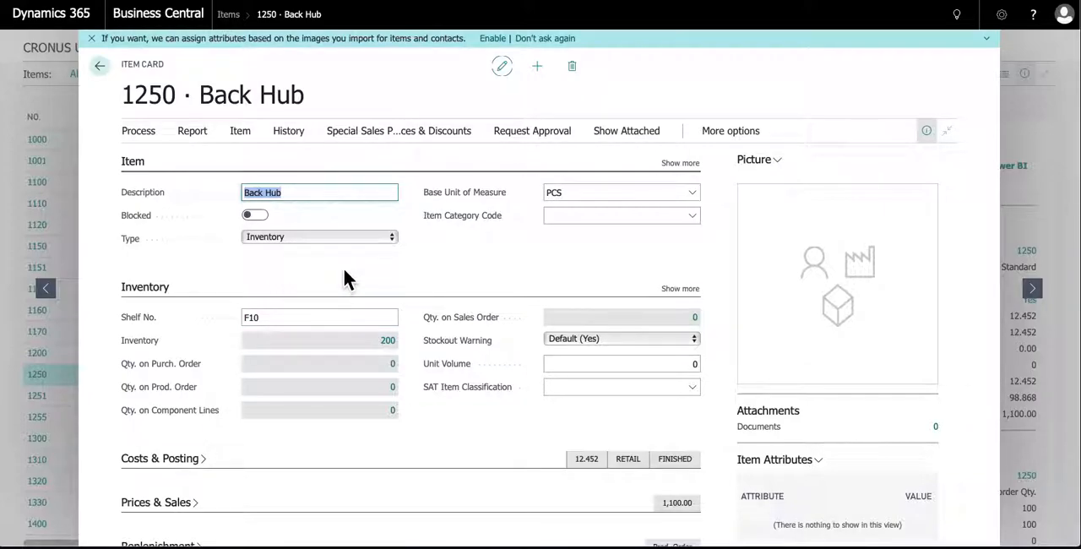
# Examine the Back Hub card's sections and its picture, attachments, attributes, forecast, links and notes
pyautogui.scroll(-1, 344, 268)
pyautogui.scroll(-3, 343, 272)
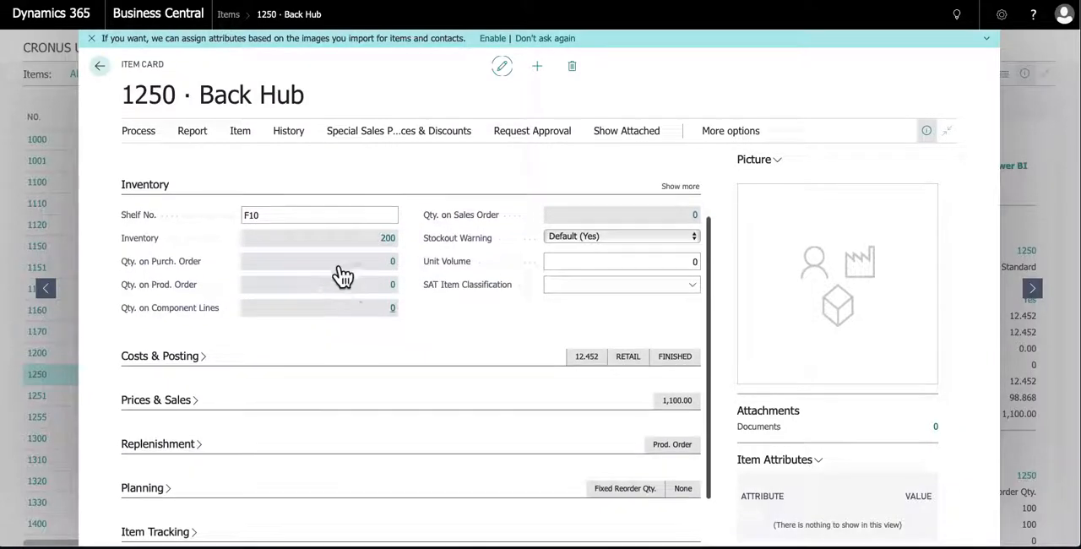
pyautogui.scroll(3, 344, 272)
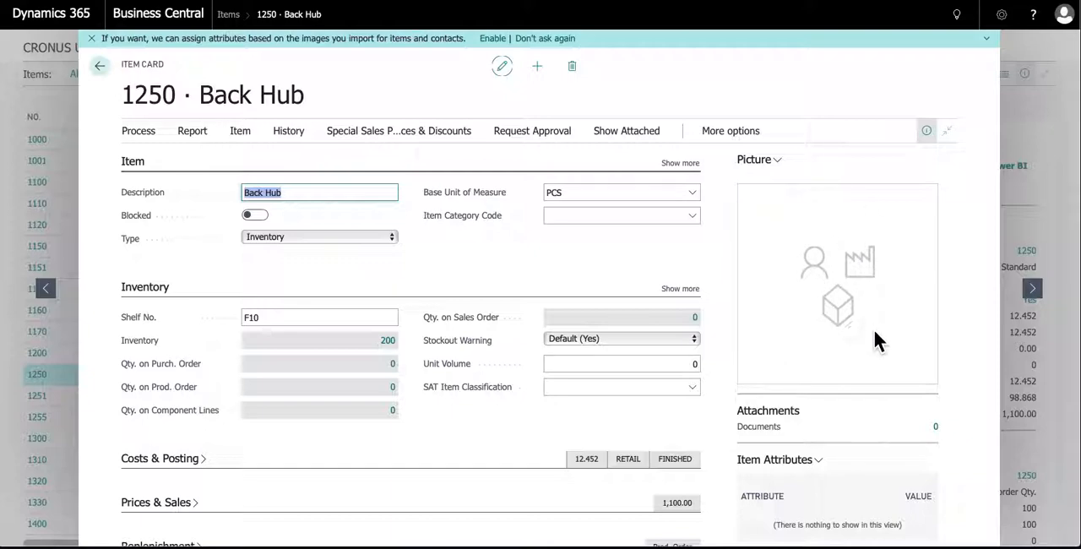
pyautogui.scroll(-3, 830, 349)
pyautogui.scroll(3, 830, 348)
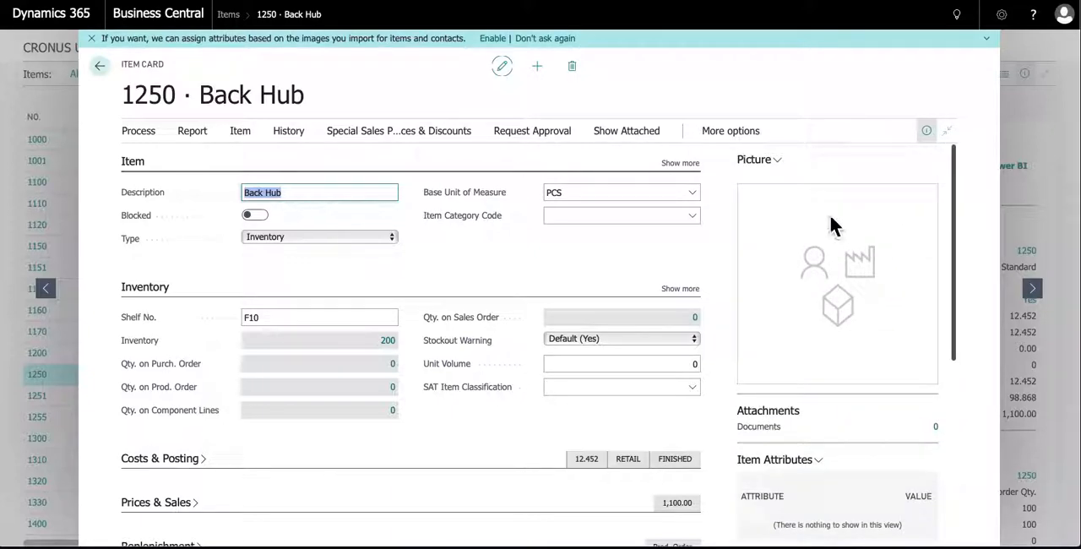
pyautogui.scroll(-3, 832, 338)
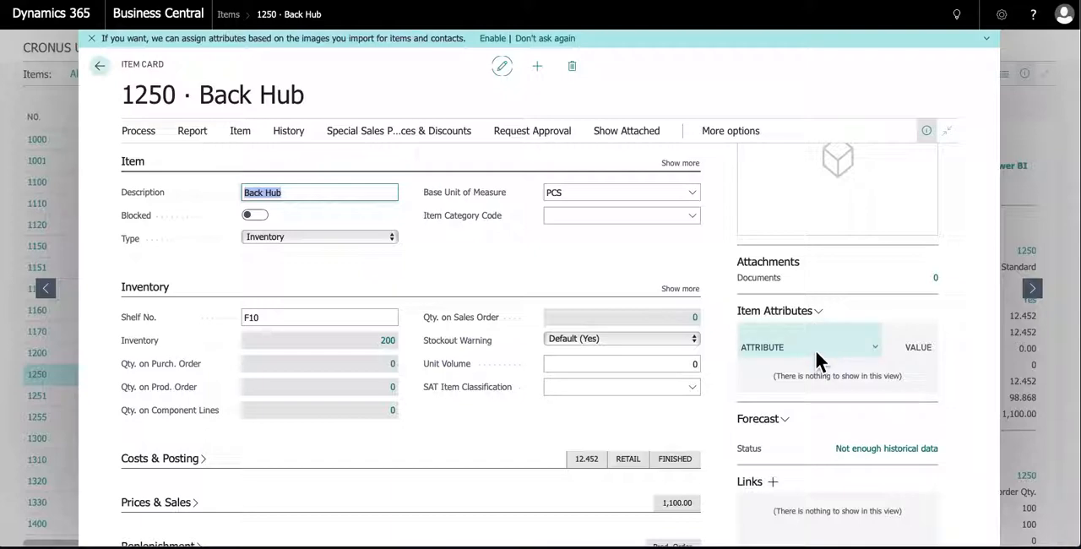
pyautogui.scroll(-3, 810, 371)
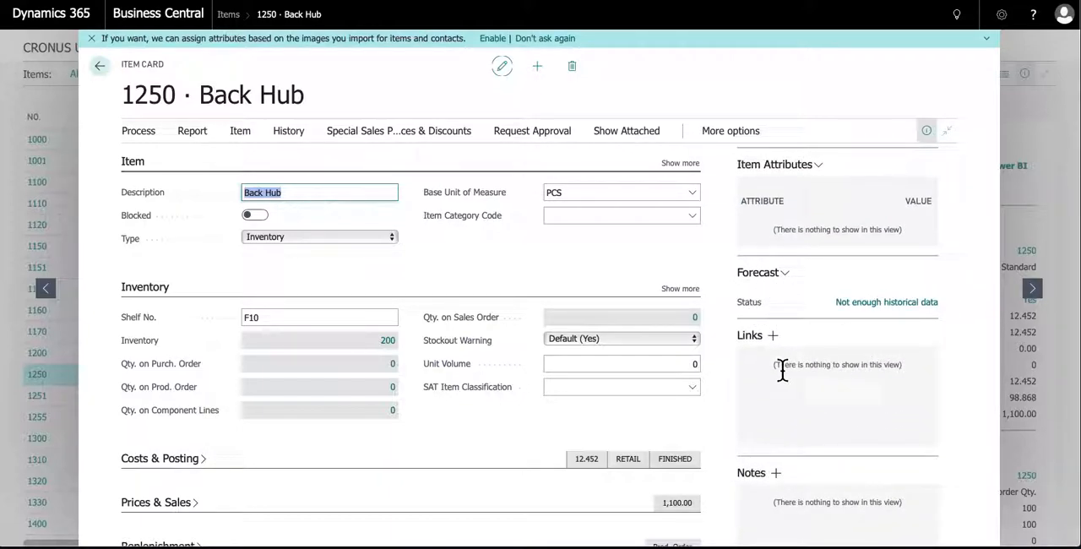
pyautogui.scroll(6, 782, 346)
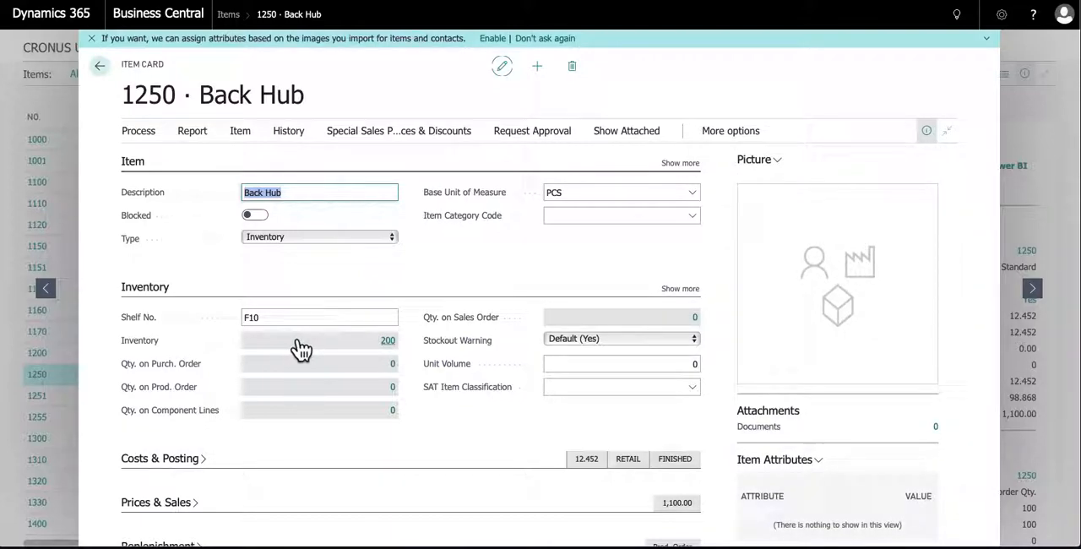
# Show the additional fields in the Item section of the Back Hub card
pyautogui.click(679, 164)
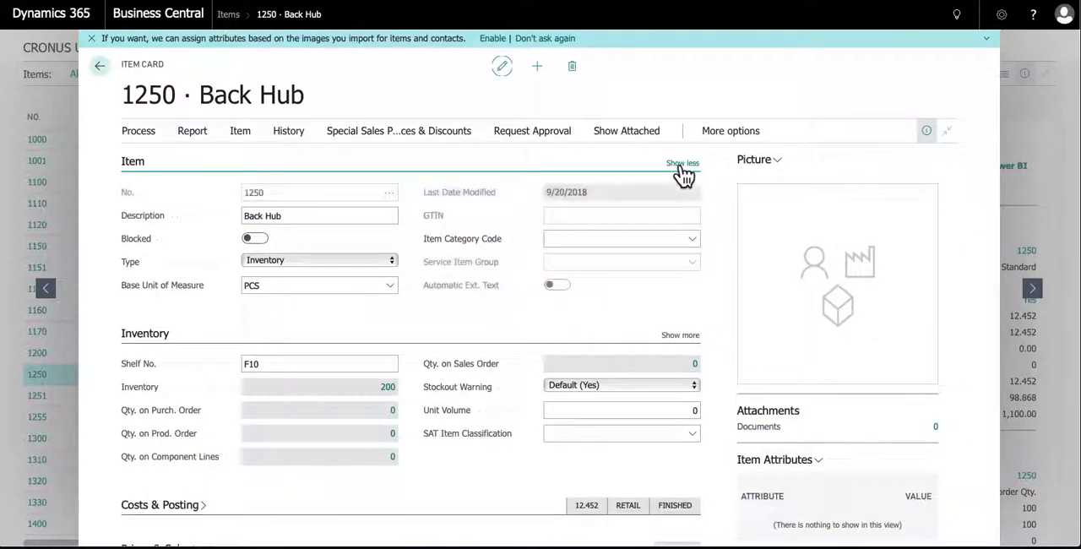
pyautogui.click(680, 165)
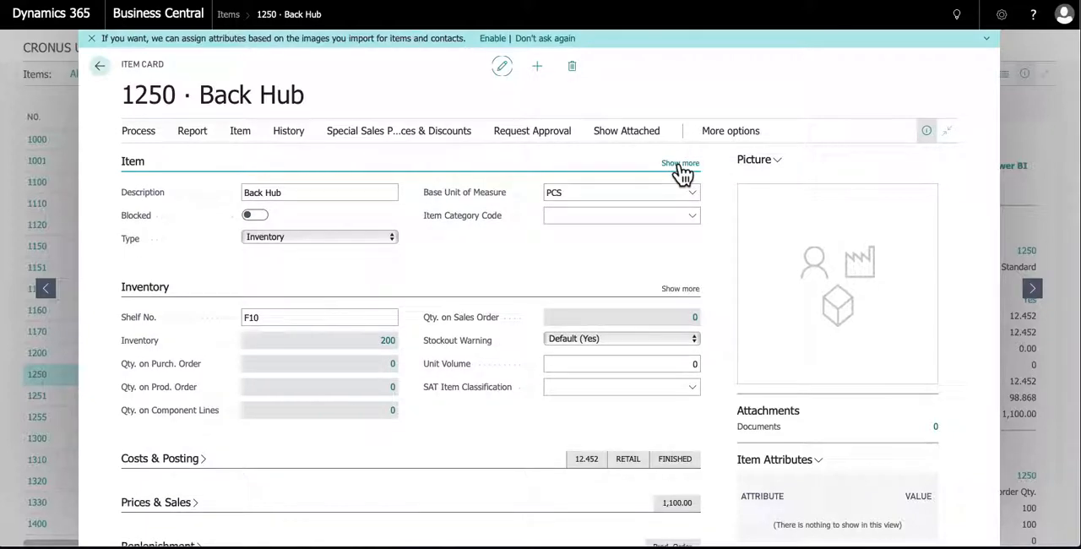
pyautogui.click(679, 165)
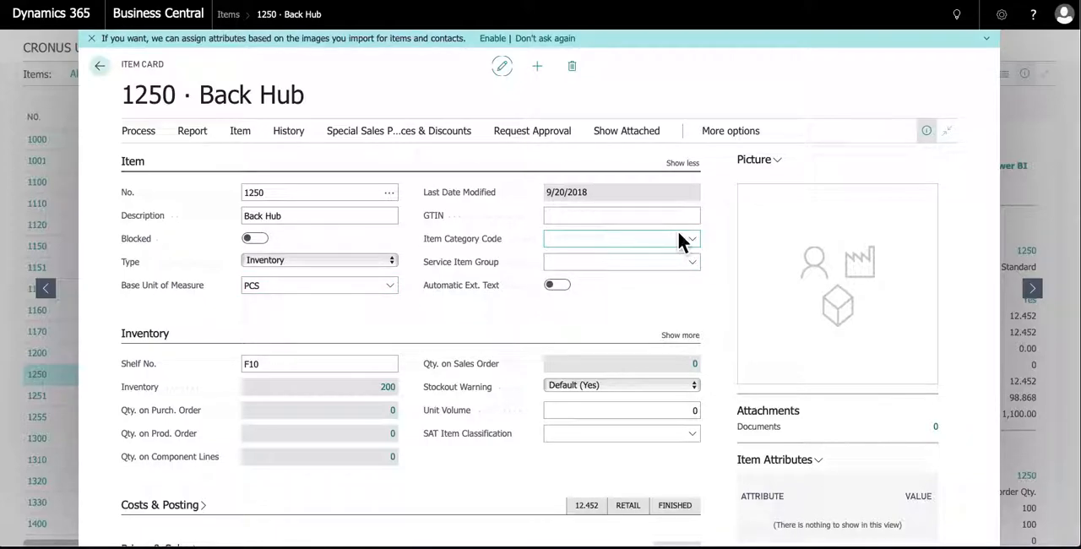
# Expand the Costs & Posting section with its additional fields and collapse the Inventory section
pyautogui.scroll(-4, 565, 297)
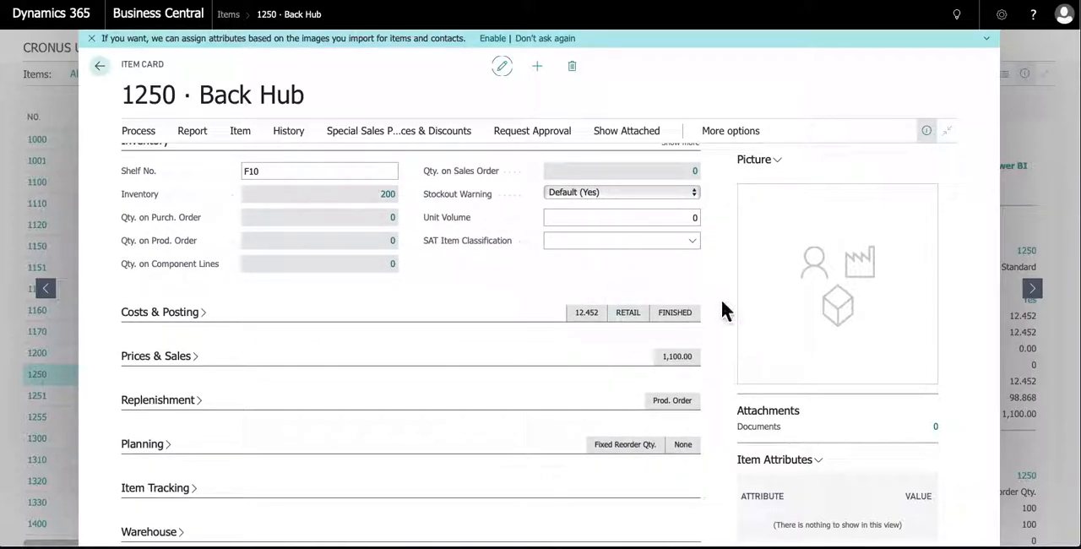
pyautogui.click(160, 312)
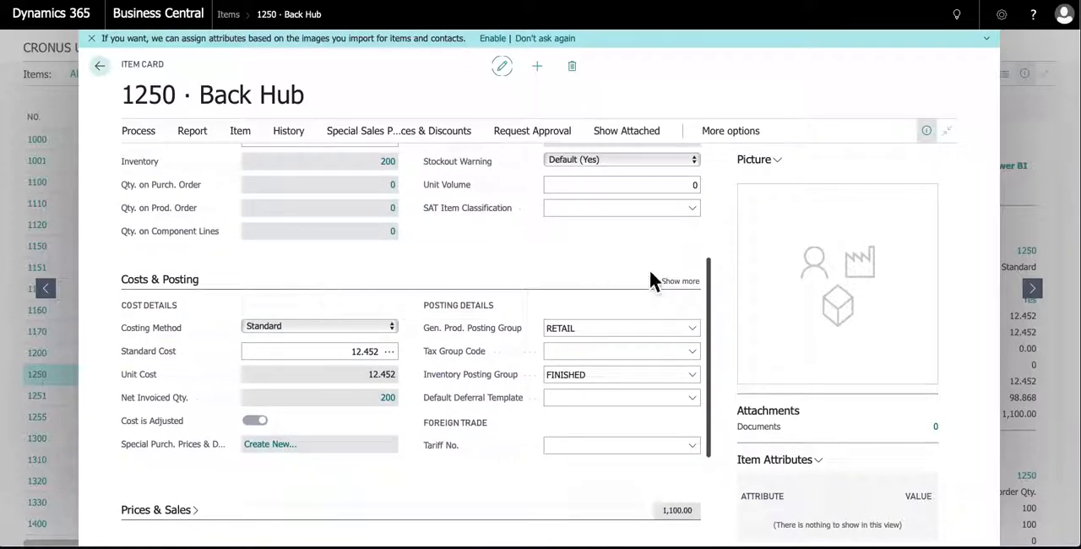
pyautogui.click(680, 272)
pyautogui.scroll(-2, 508, 276)
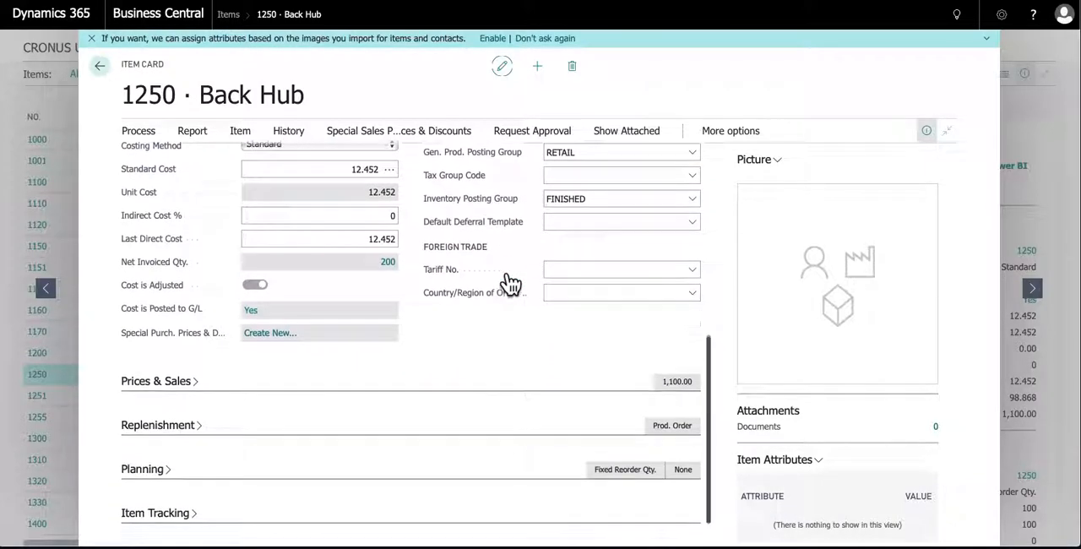
pyautogui.scroll(1, 510, 277)
pyautogui.scroll(3, 511, 277)
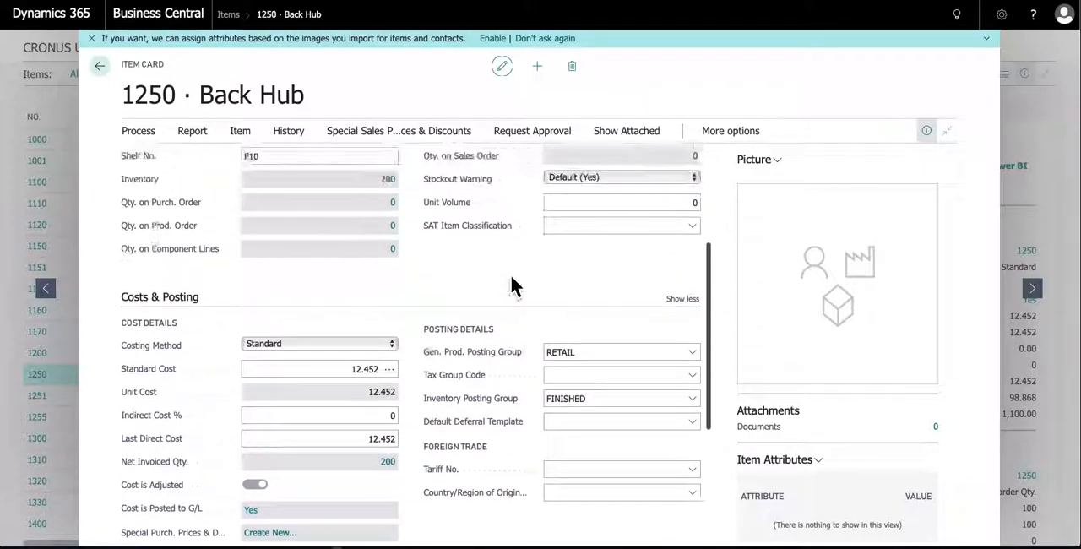
pyautogui.scroll(-1, 511, 287)
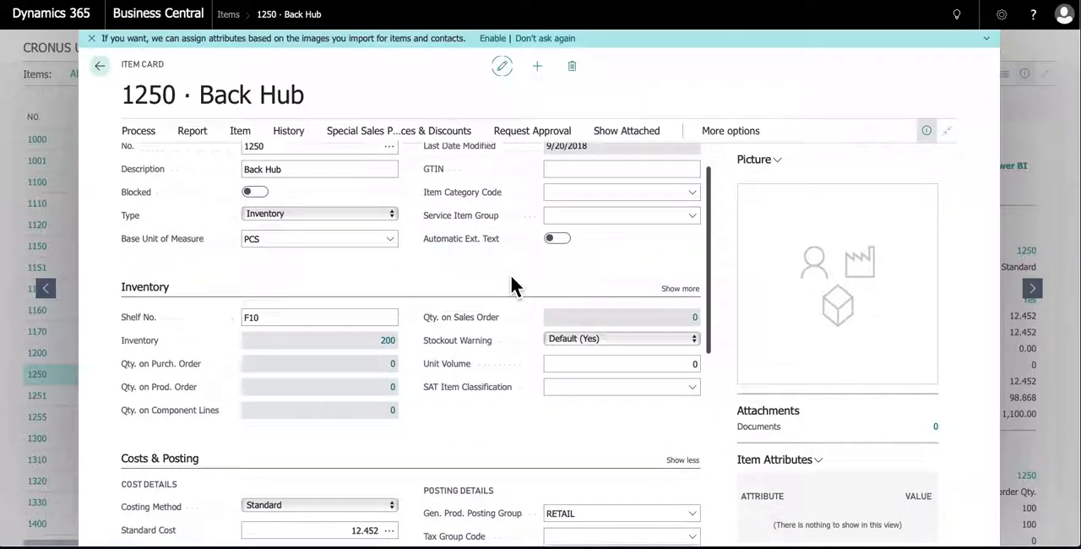
pyautogui.click(150, 291)
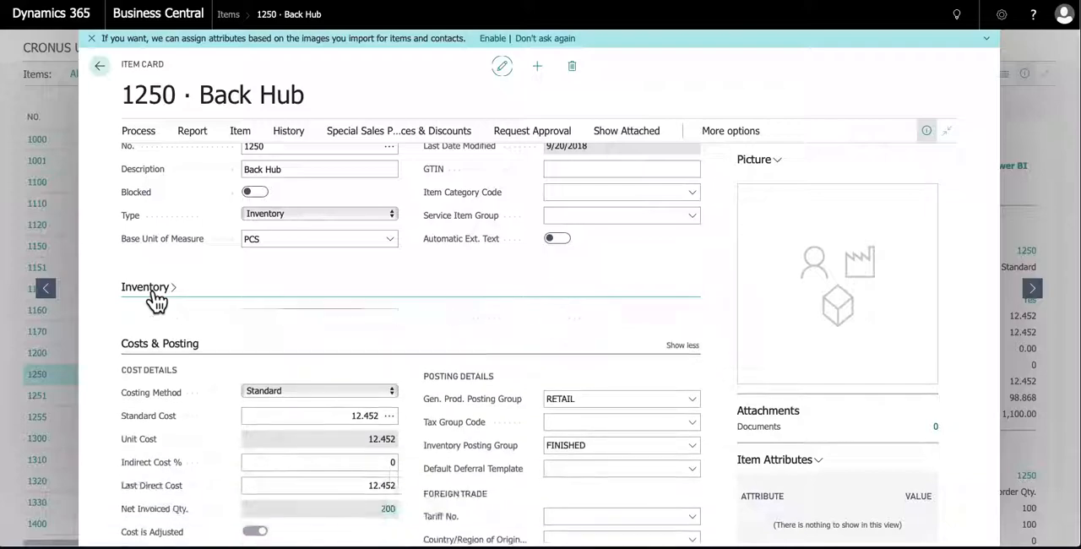
# Review the Costing Method options and the Foreign Trade fields in the Costs & Posting section
pyautogui.click(173, 332)
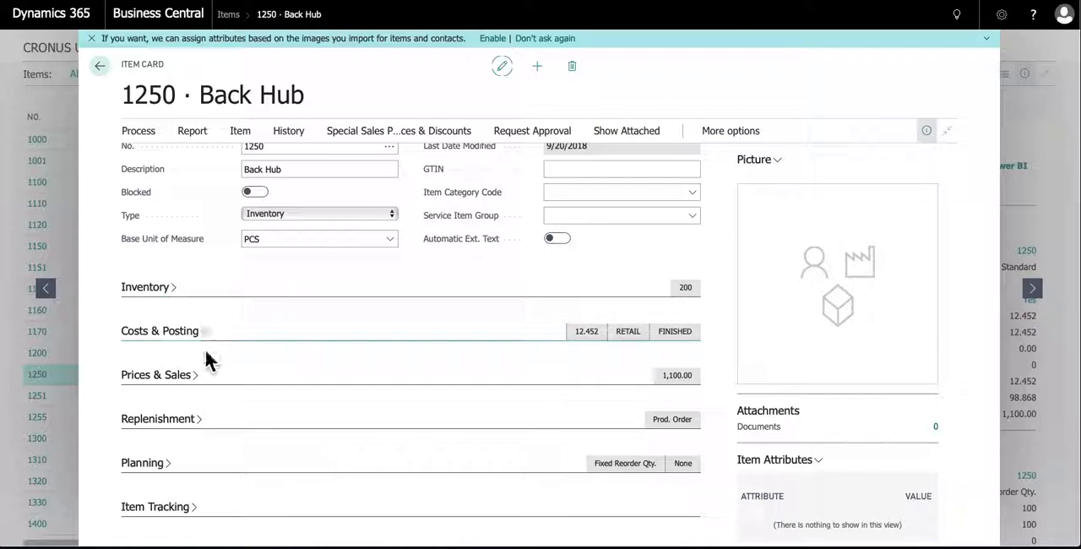
pyautogui.click(164, 335)
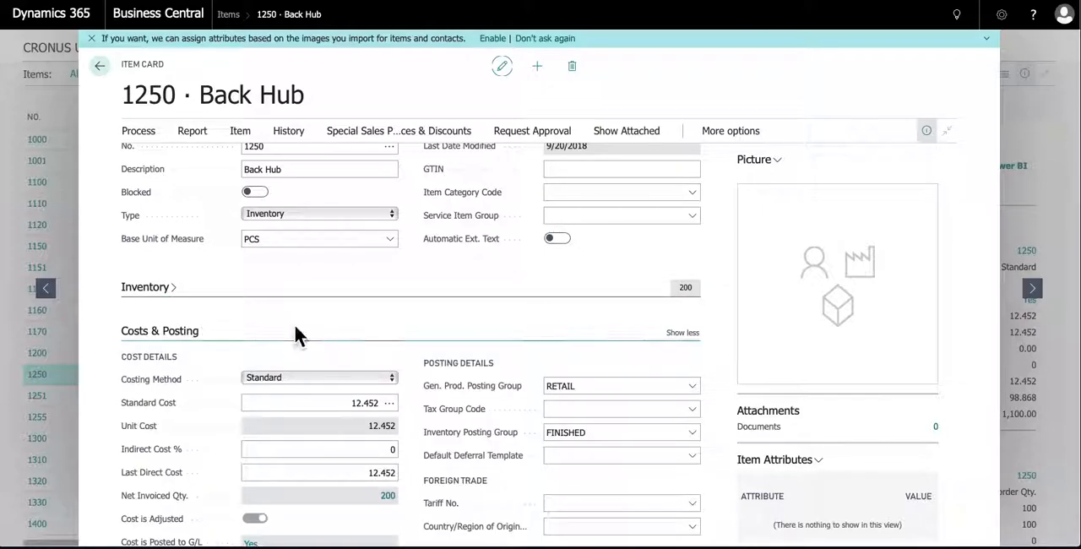
pyautogui.scroll(-3, 293, 322)
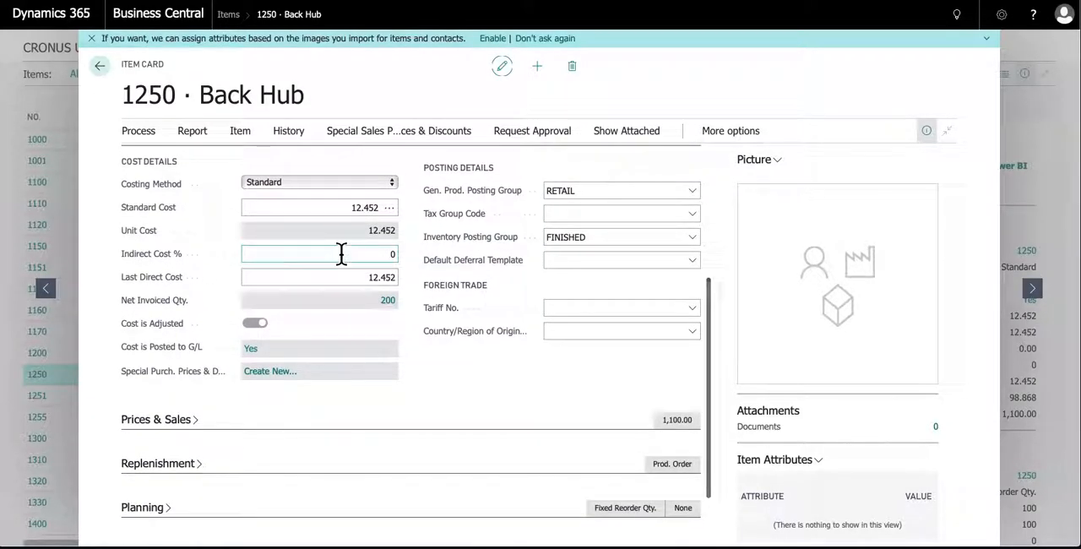
pyautogui.click(392, 183)
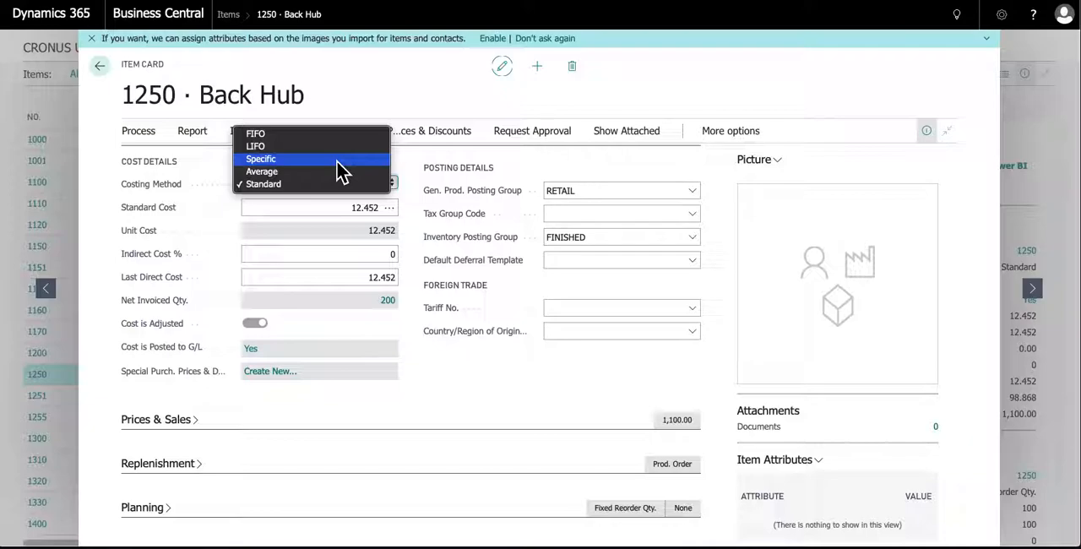
pyautogui.click(501, 382)
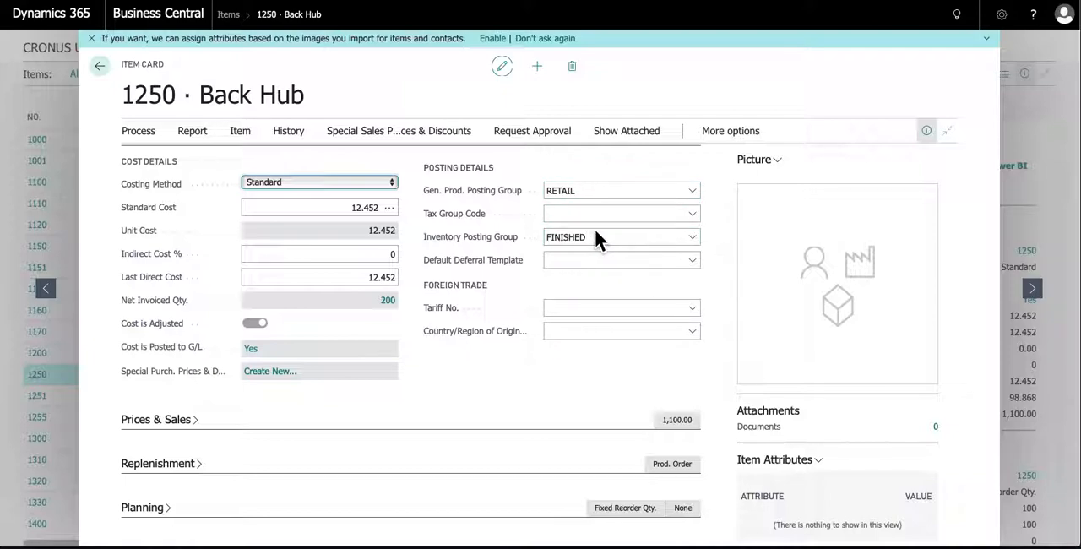
pyautogui.click(584, 311)
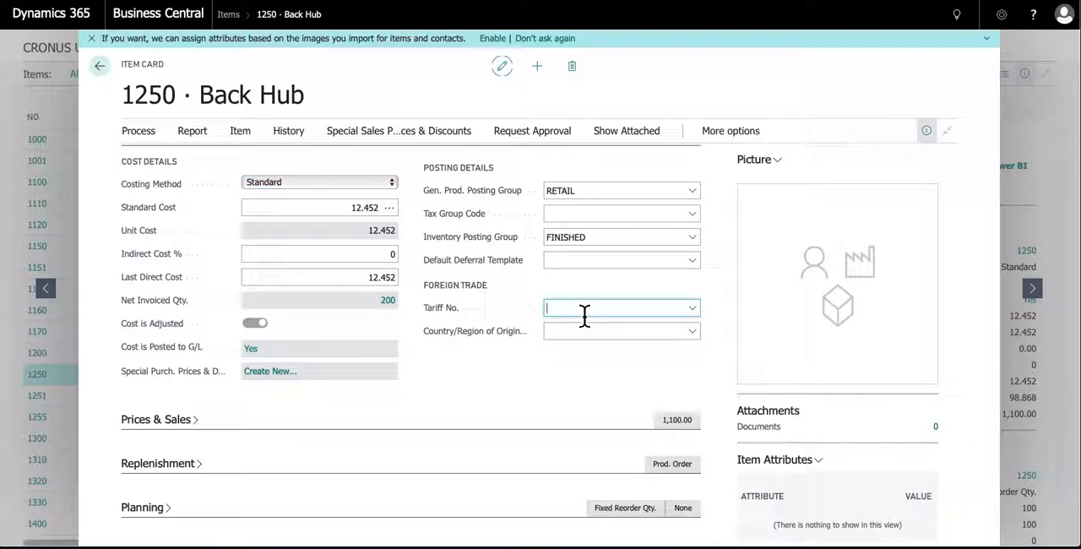
pyautogui.click(524, 353)
# Expand the Prices & Sales section with its additional fields
pyautogui.scroll(-1, 513, 369)
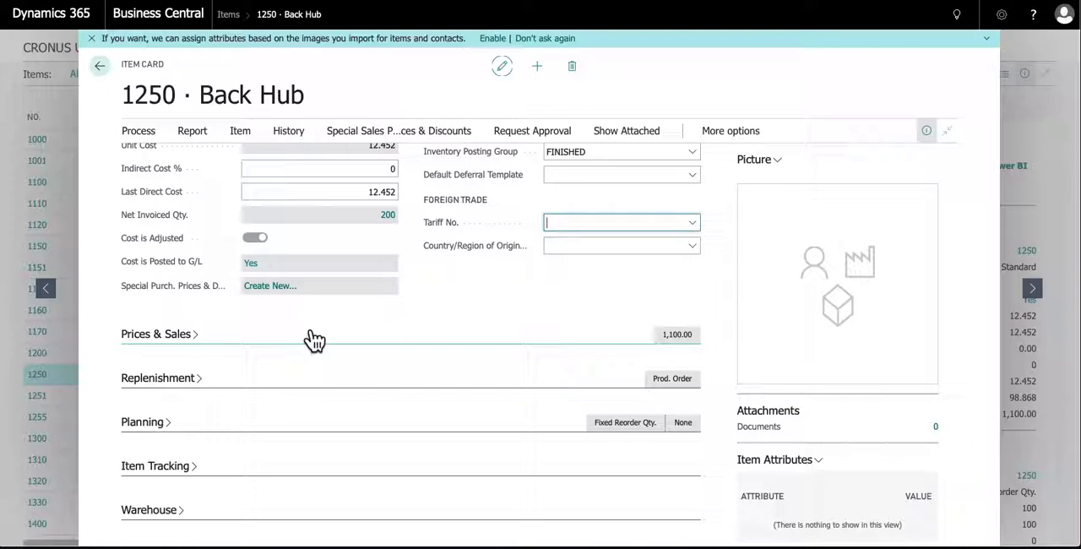
pyautogui.click(178, 342)
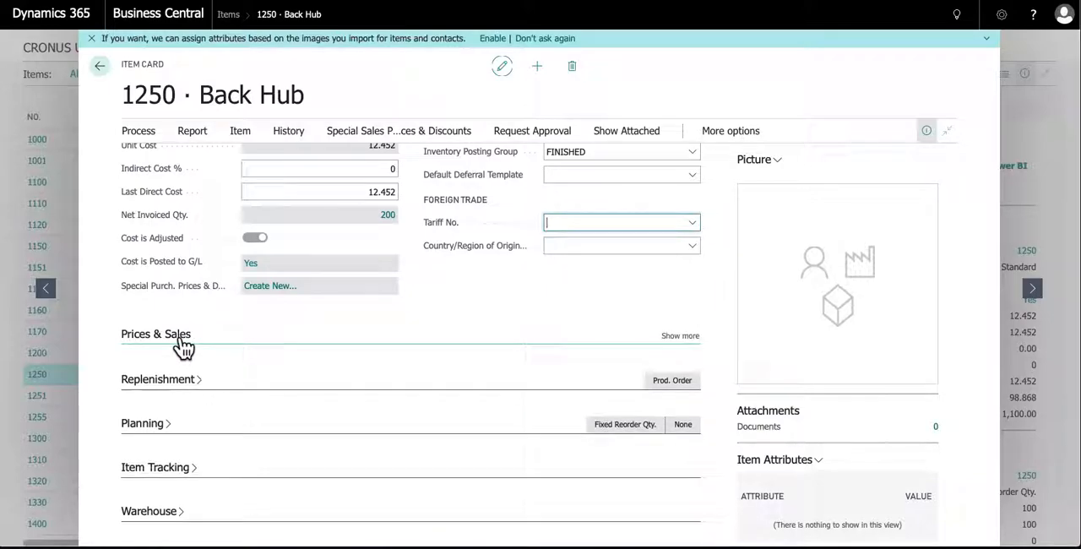
pyautogui.click(680, 336)
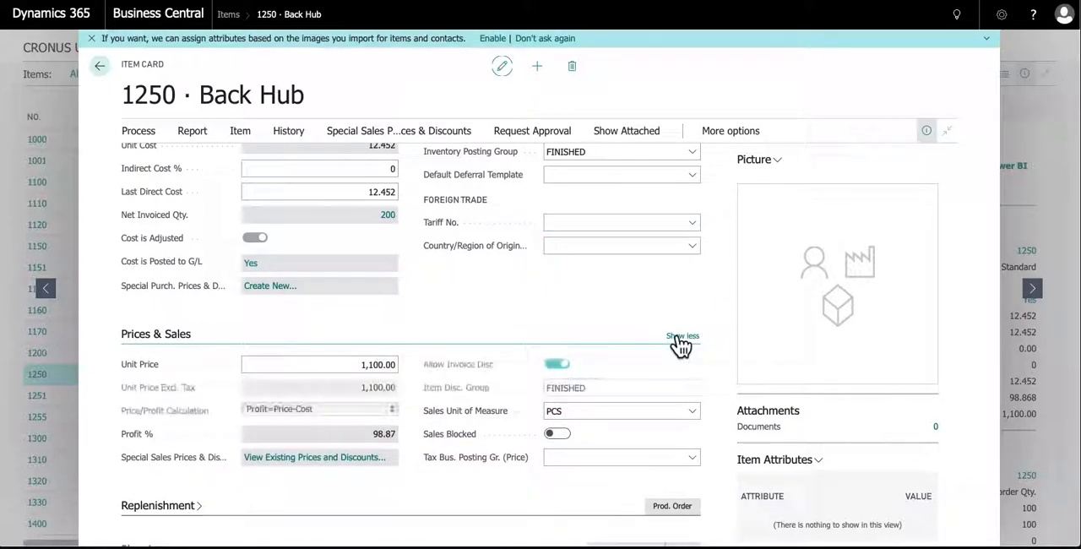
# Review the Price/Profit Calculation options and the Item Disc. Group field in the Prices & Sales section
pyautogui.scroll(-3, 576, 320)
pyautogui.moveTo(448, 338)
pyautogui.click(357, 282)
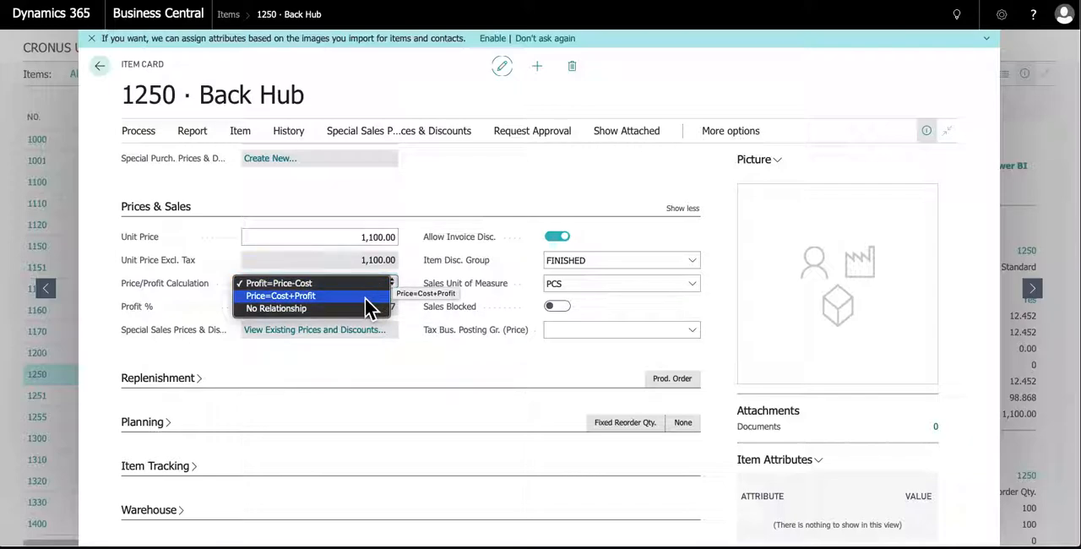
pyautogui.click(411, 273)
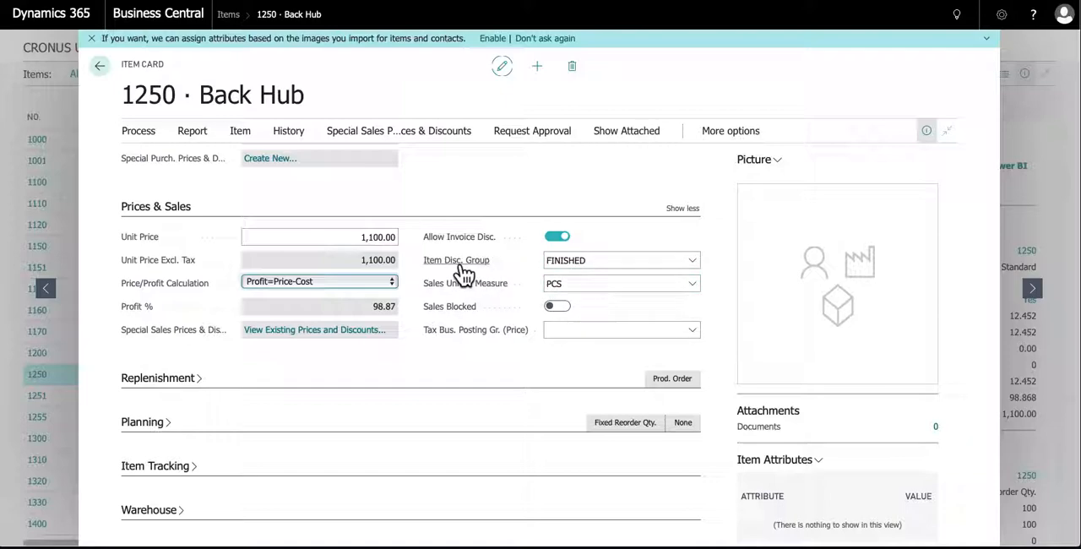
pyautogui.click(596, 269)
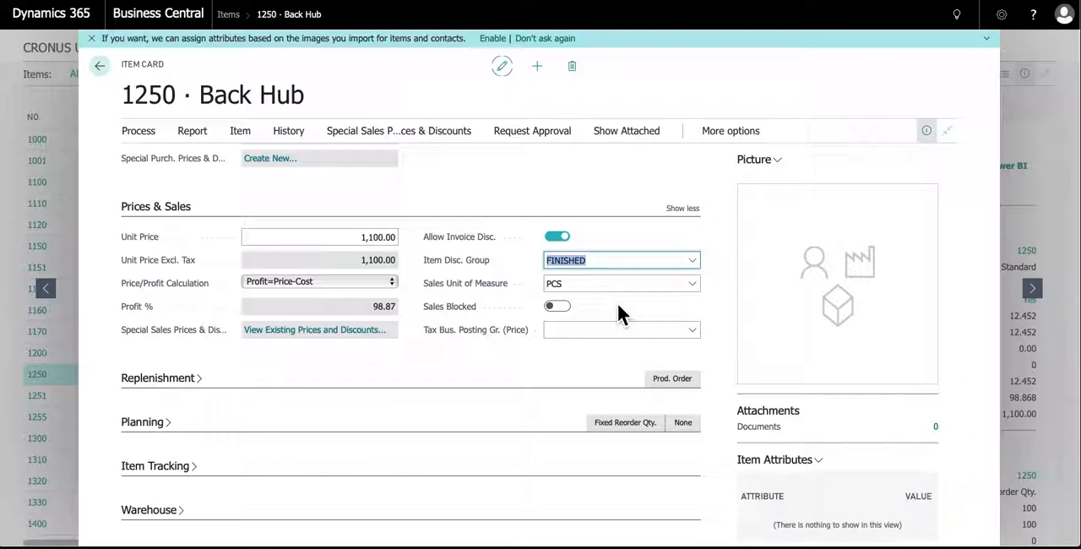
# Add BOX as a new unit of measure for the Back Hub item, with a quantity of 12 per unit of measure
pyautogui.click(691, 287)
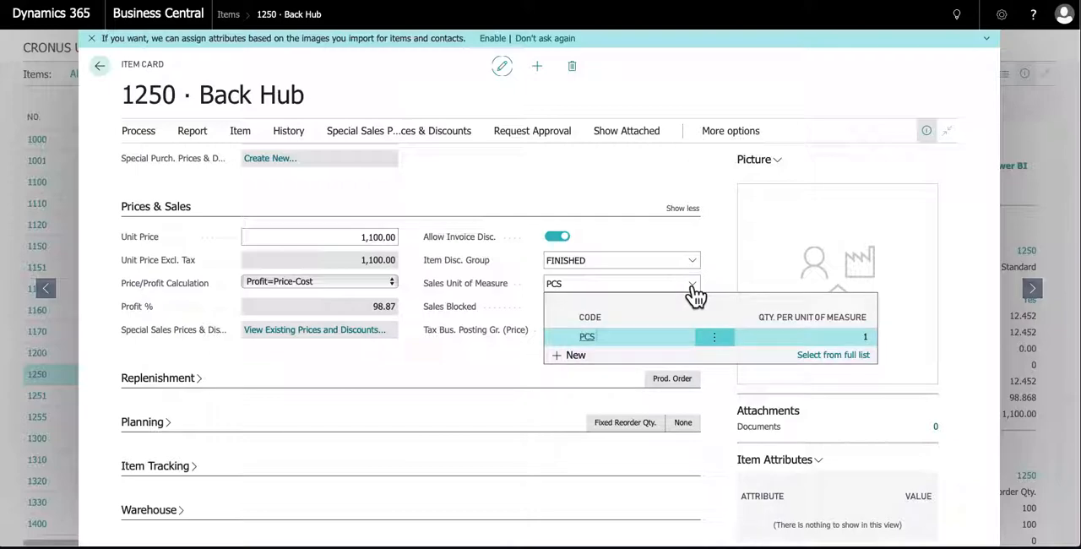
pyautogui.click(581, 357)
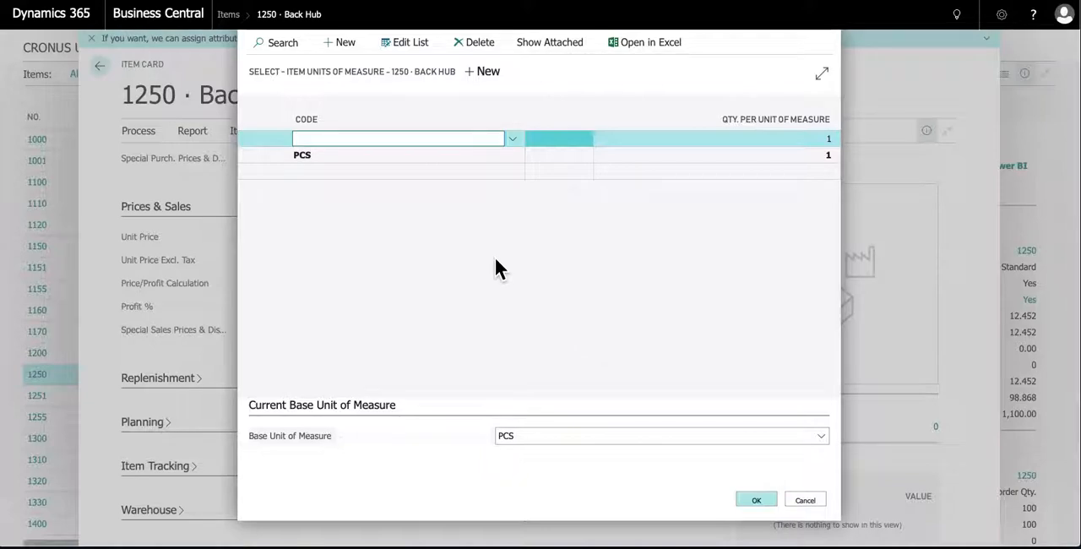
pyautogui.click(512, 141)
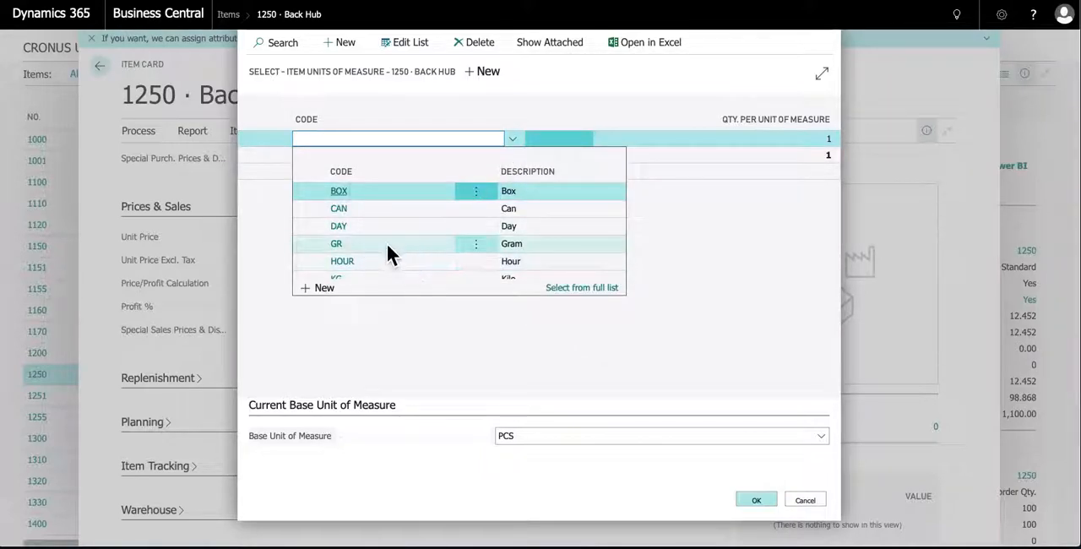
pyautogui.scroll(-3, 346, 227)
pyautogui.scroll(3, 347, 226)
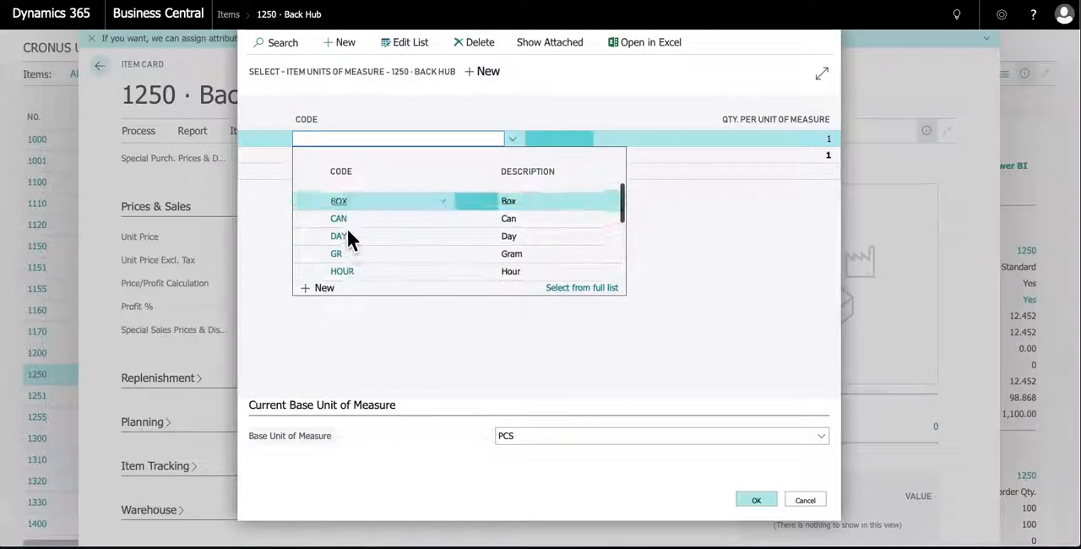
pyautogui.click(339, 196)
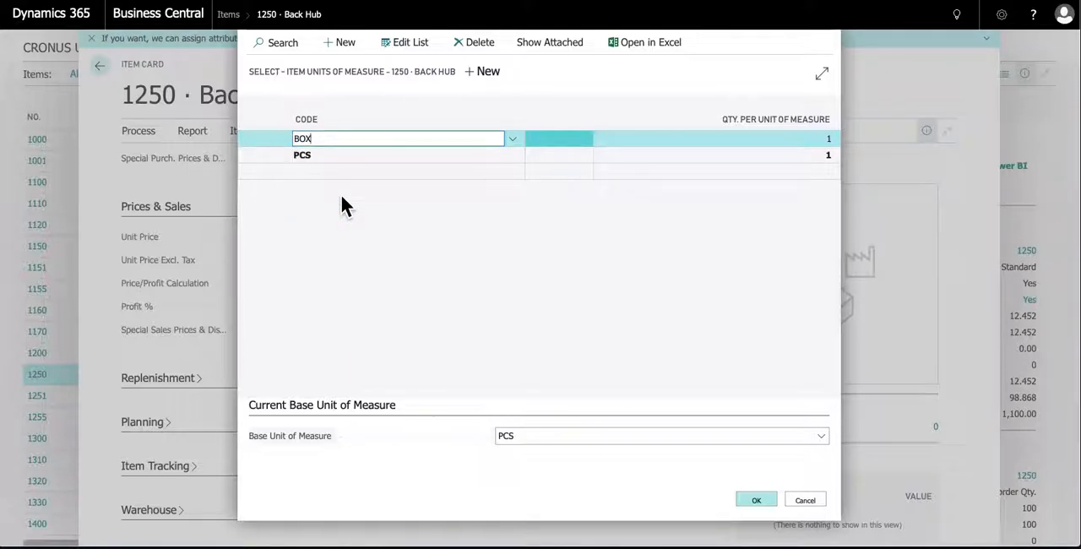
pyautogui.press('Tab')
pyautogui.write('12')
pyautogui.press('Return')
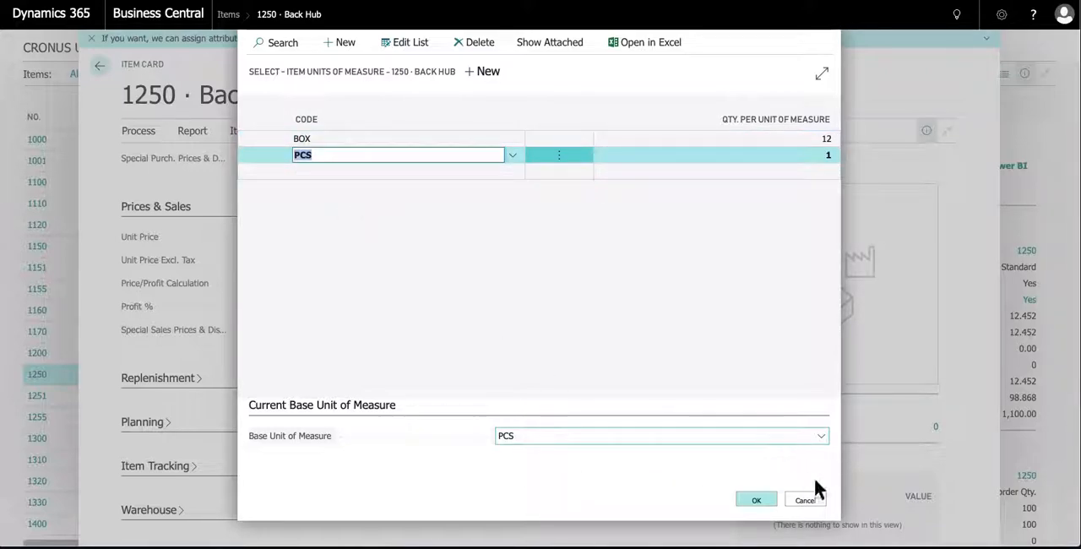
pyautogui.click(763, 502)
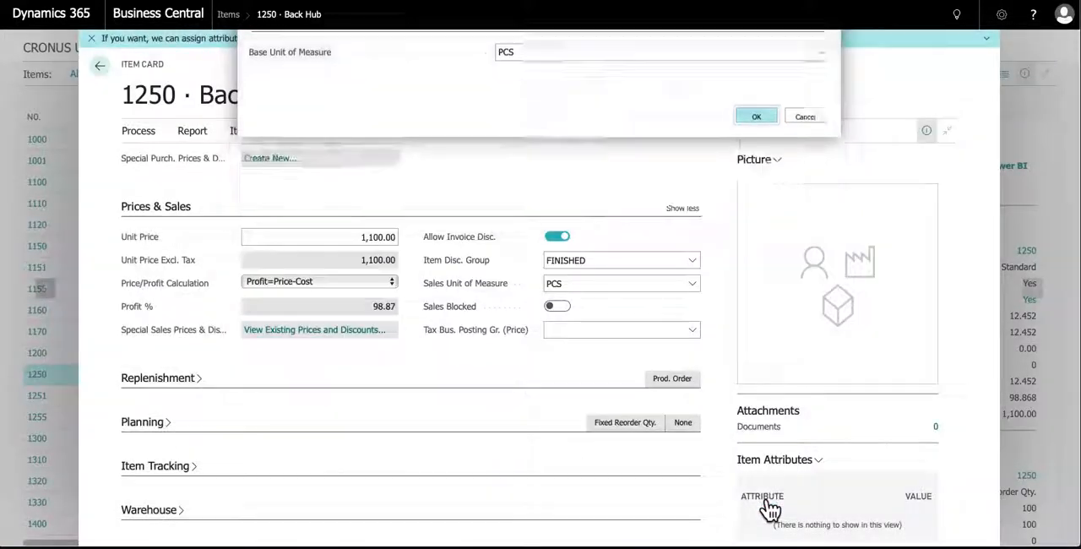
# Set the Sales Unit of Measure to BOX and compare it with the item's Base Unit of Measure
pyautogui.click(691, 284)
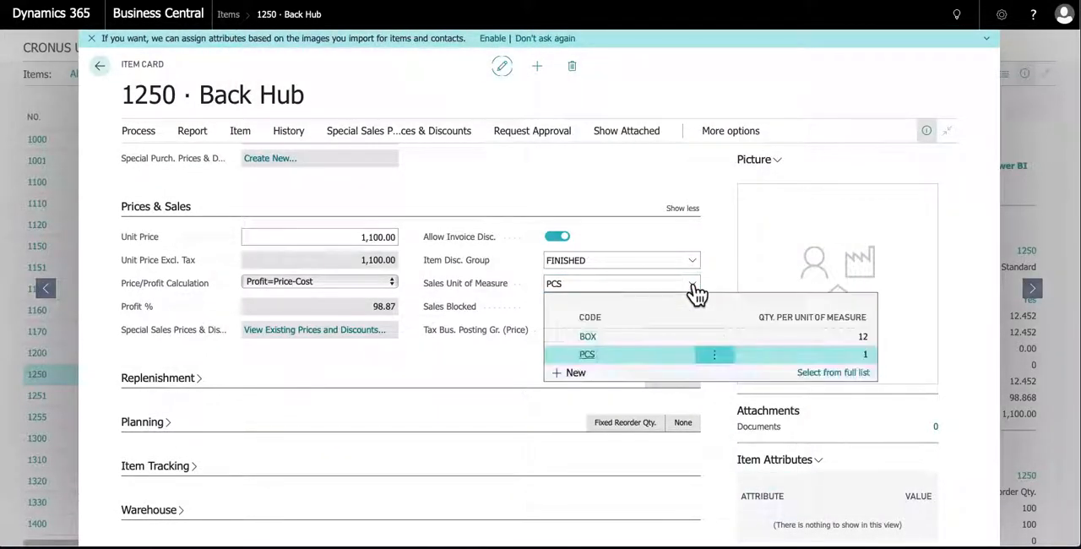
pyautogui.click(593, 338)
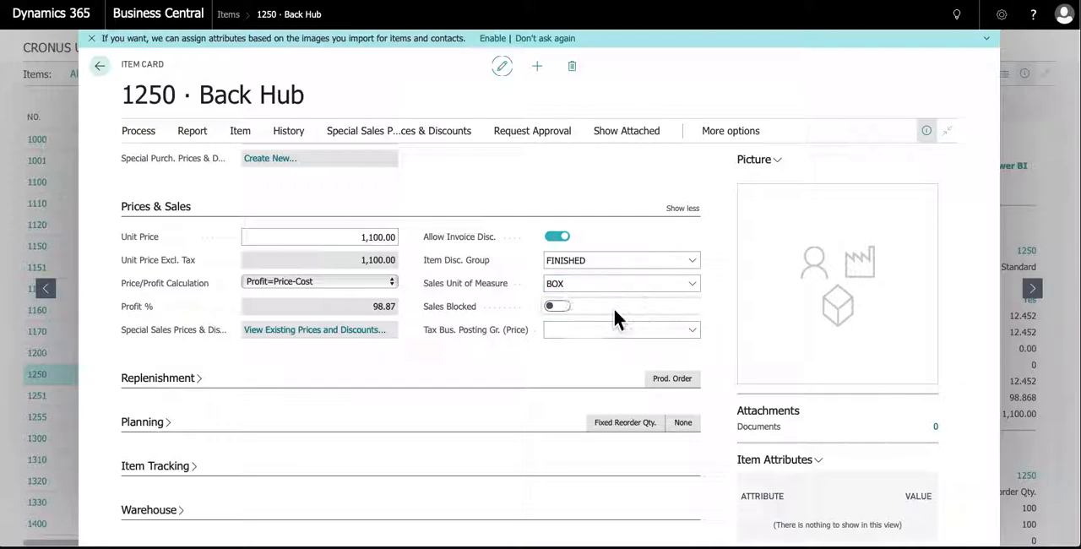
pyautogui.scroll(4, 614, 311)
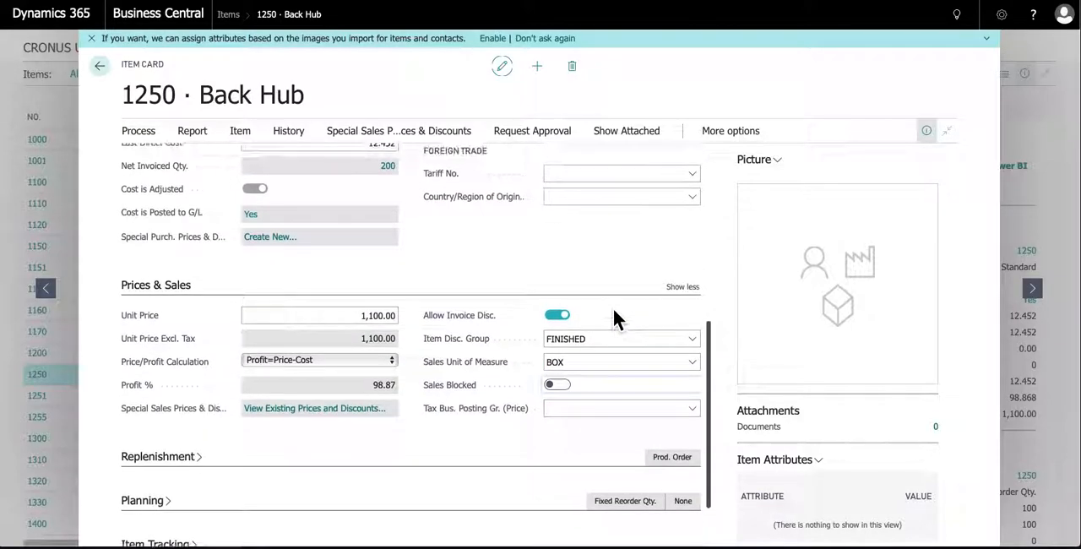
pyautogui.scroll(2, 612, 306)
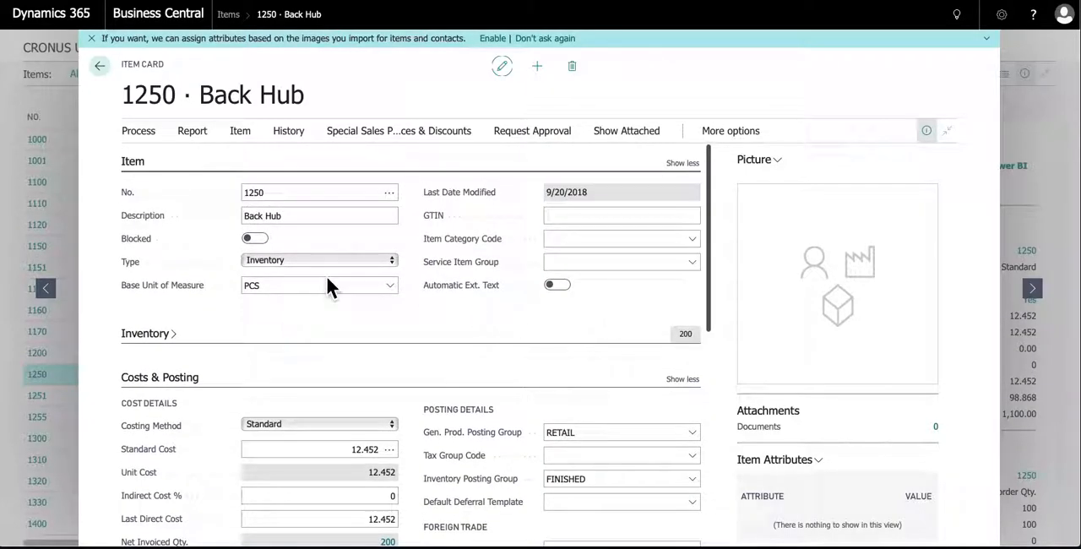
pyautogui.scroll(-6, 458, 469)
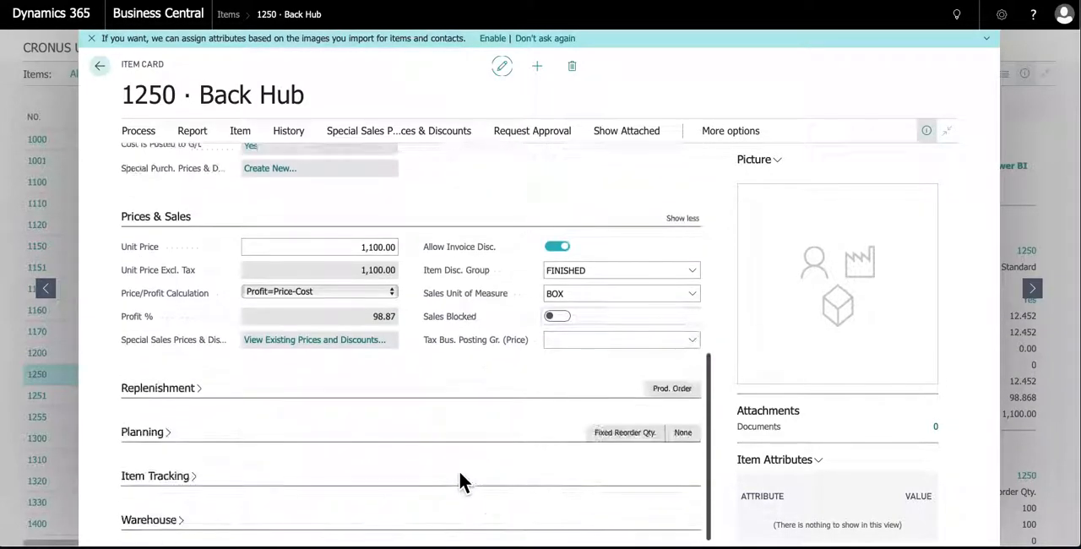
pyautogui.scroll(-1, 557, 342)
pyautogui.click(557, 343)
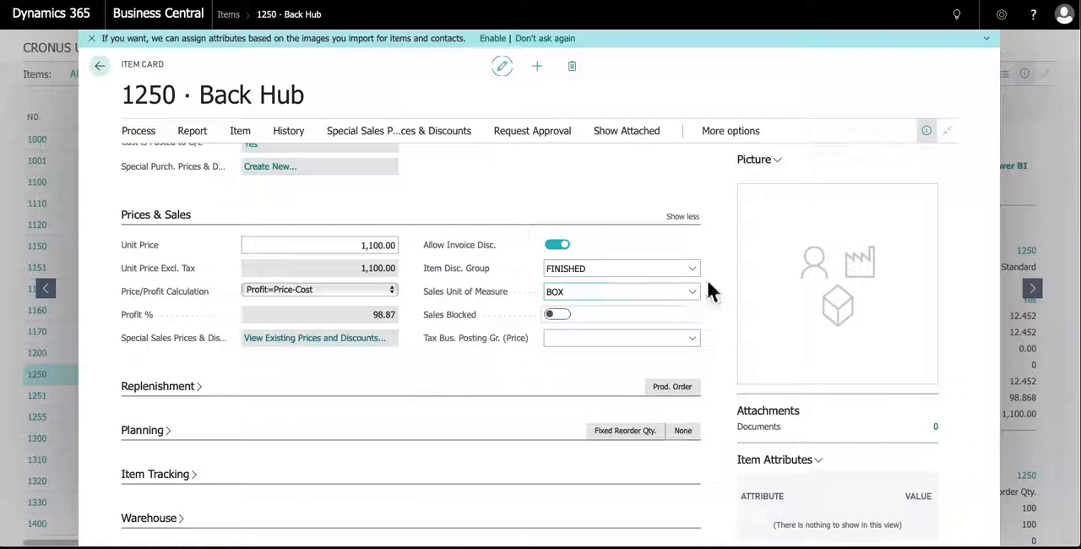
# Collapse the Prices & Sales section and expand the Replenishment section
pyautogui.click(167, 221)
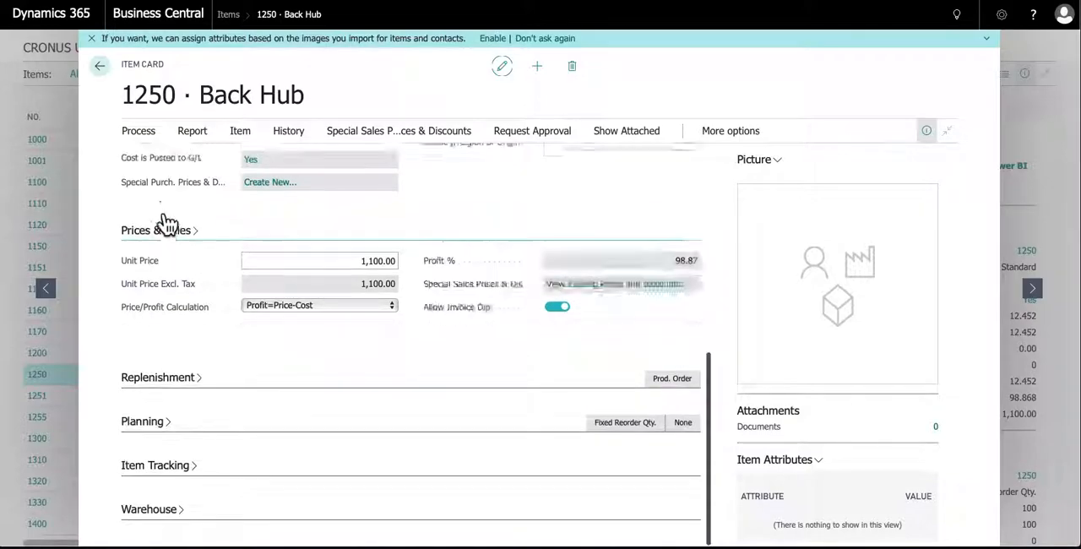
pyautogui.click(166, 382)
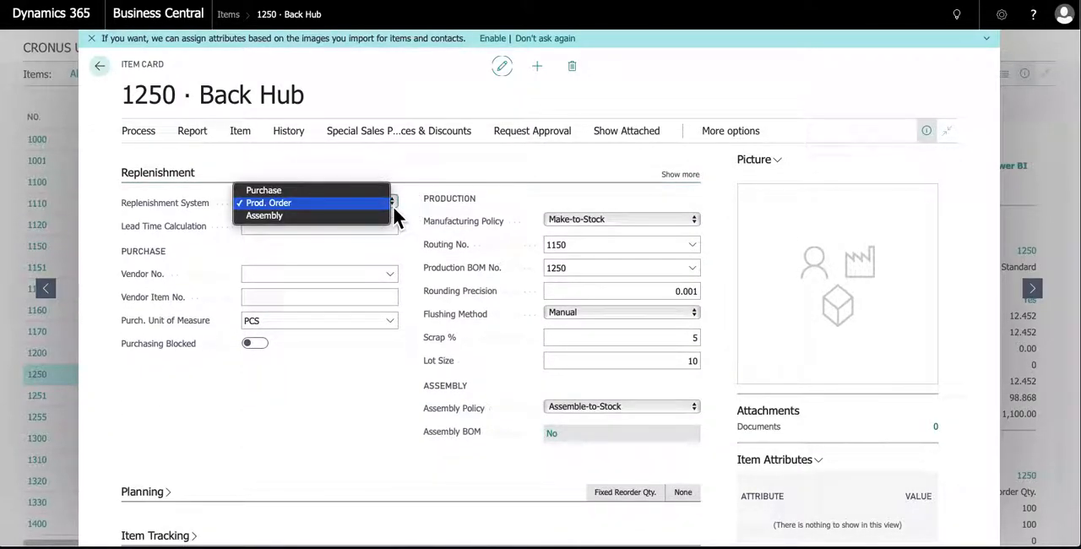
# Set the Replenishment System to Purchase and the Lead Time Calculation to 5D
pyautogui.click(334, 190)
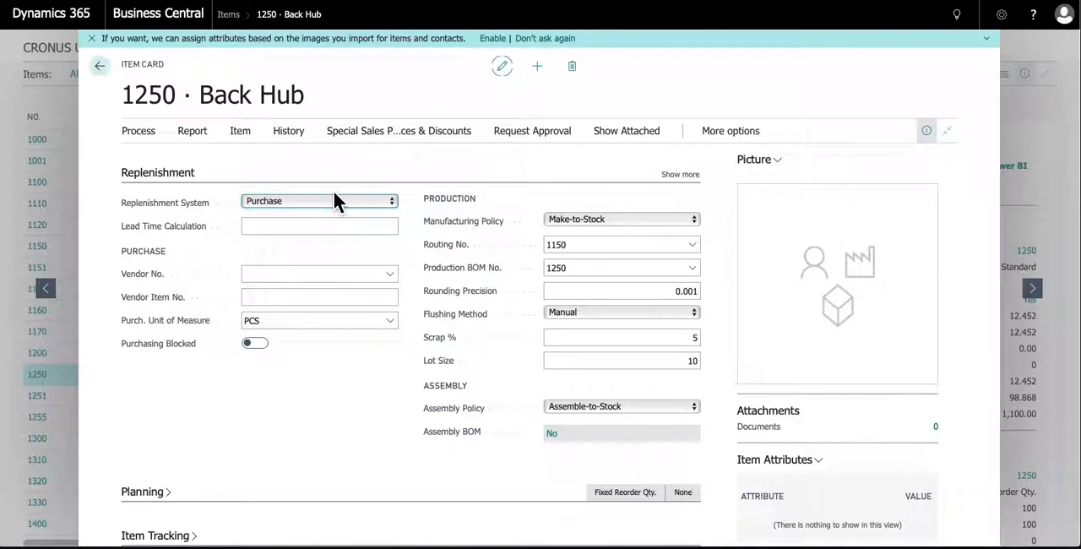
pyautogui.click(350, 230)
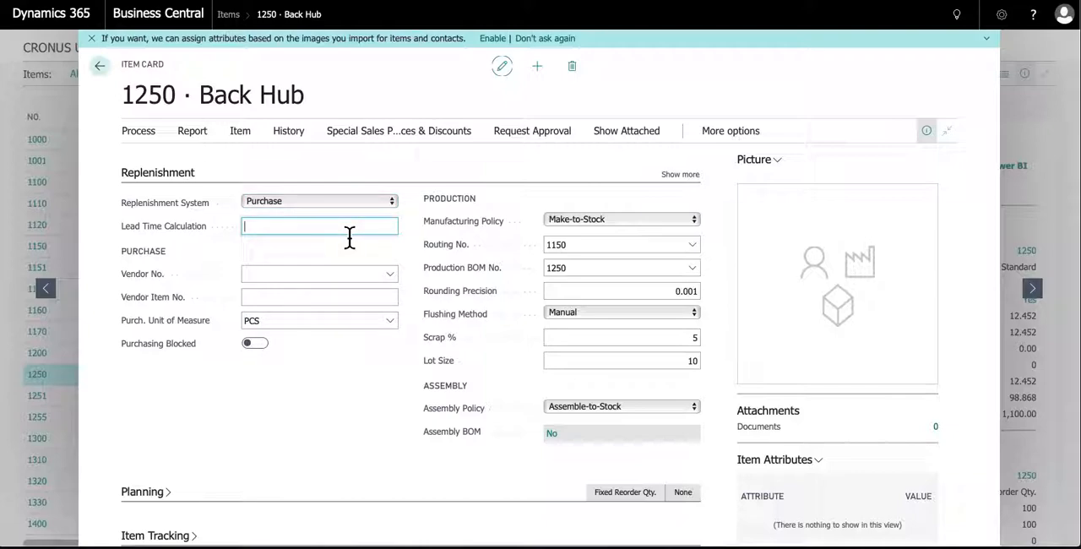
pyautogui.write('5d')
pyautogui.press('Tab')
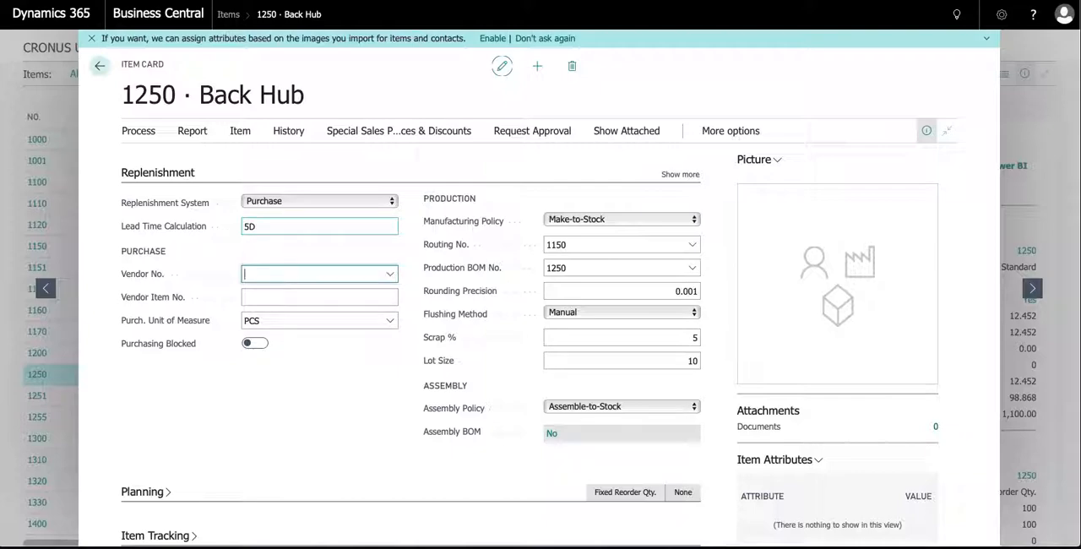
pyautogui.click(224, 226)
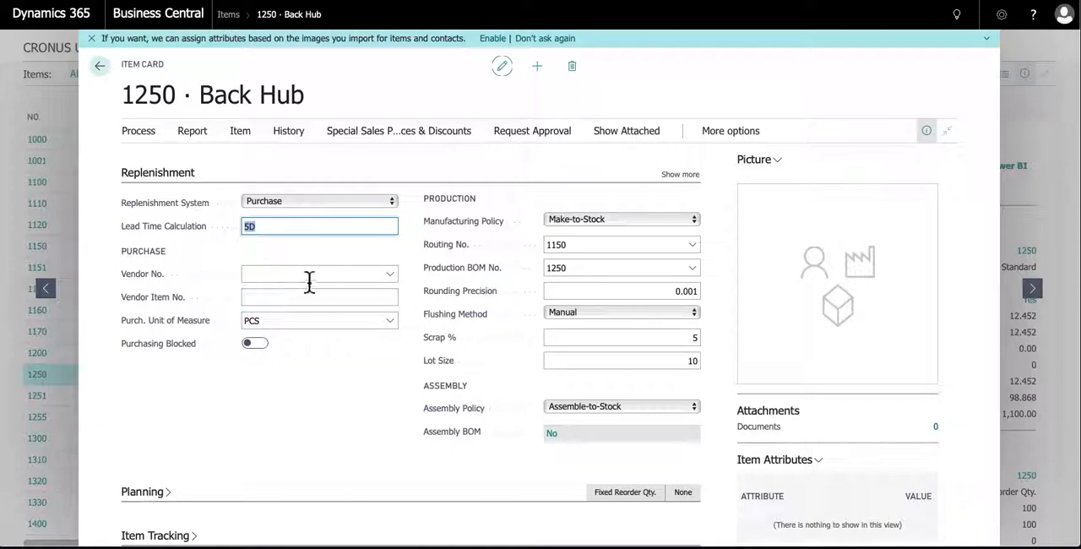
# Choose Mundersand Corporation as the item's vendor and enter 67876o6 as the Vendor Item No
pyautogui.click(391, 276)
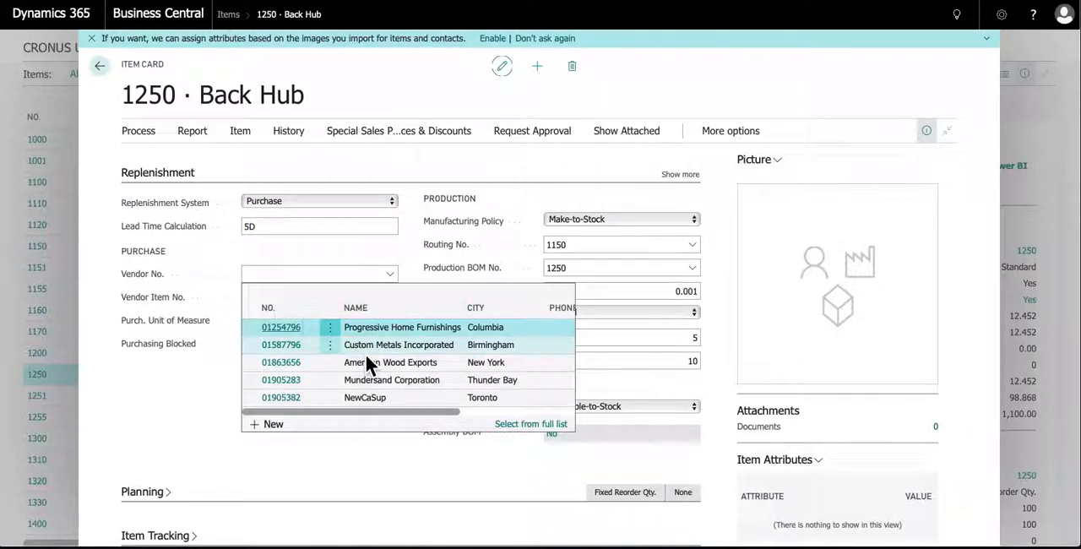
pyautogui.click(289, 382)
pyautogui.click(271, 297)
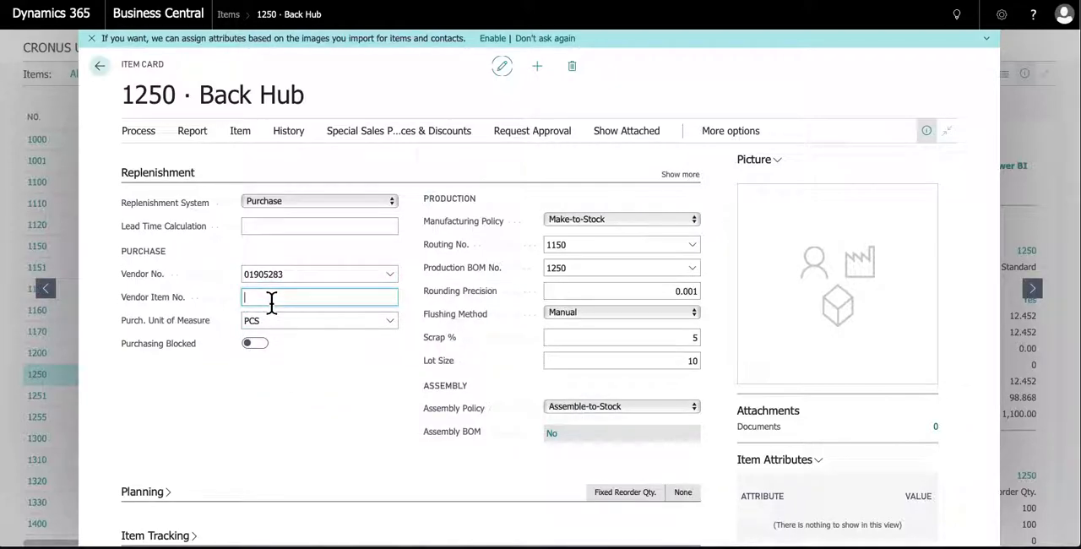
pyautogui.write('6787606')
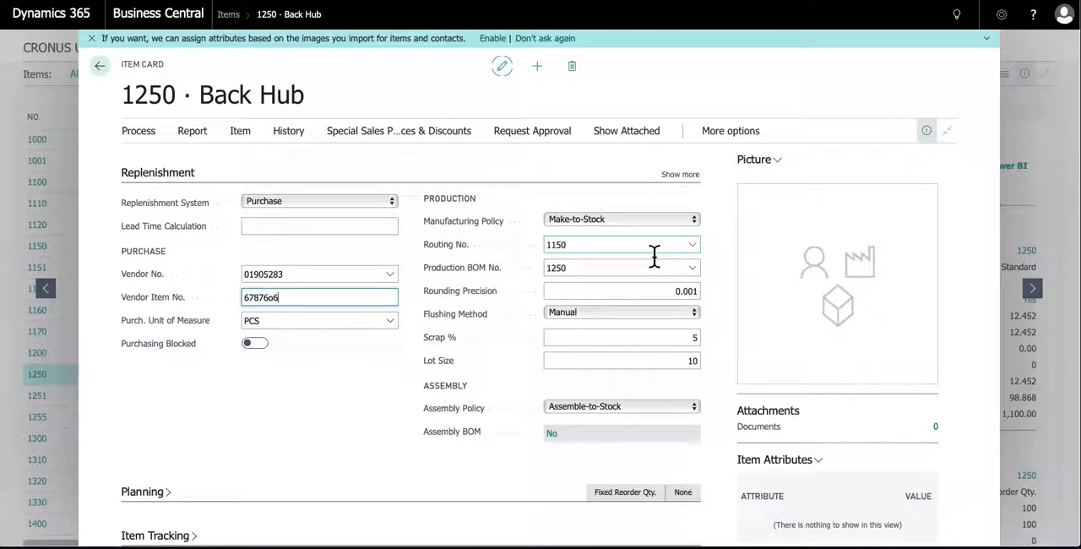
# Review the Manufacturing Policy options among the Production fields of the Replenishment section
pyautogui.click(640, 222)
pyautogui.click(641, 222)
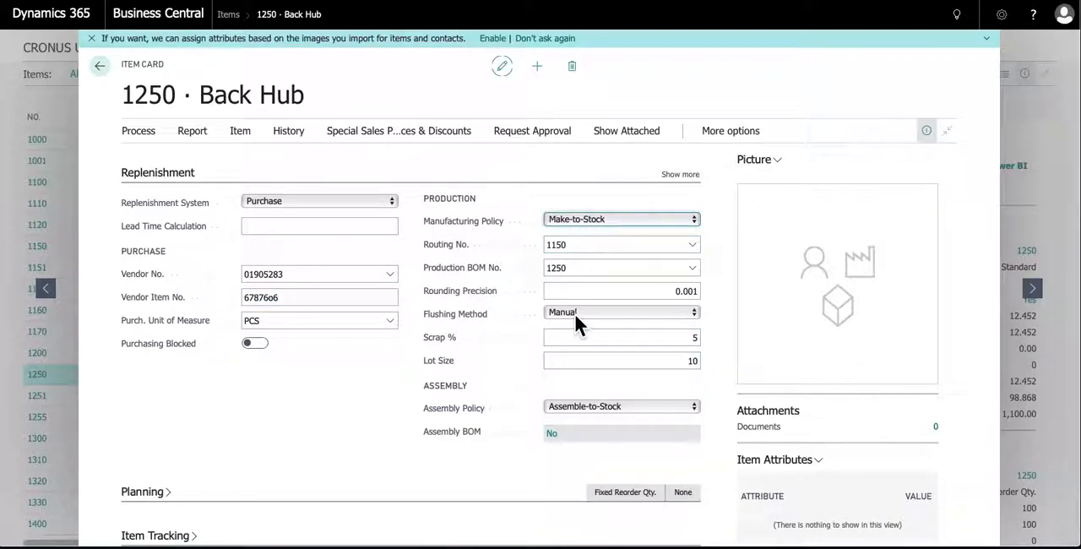
# Review the Assembly Policy options among the Assembly fields of the Replenishment section
pyautogui.scroll(-1, 574, 311)
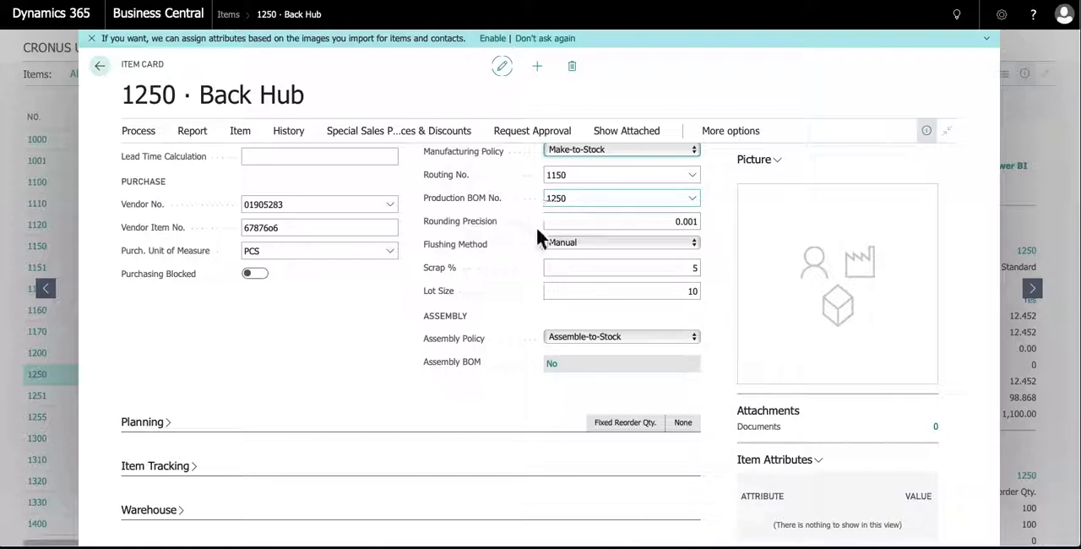
pyautogui.click(635, 338)
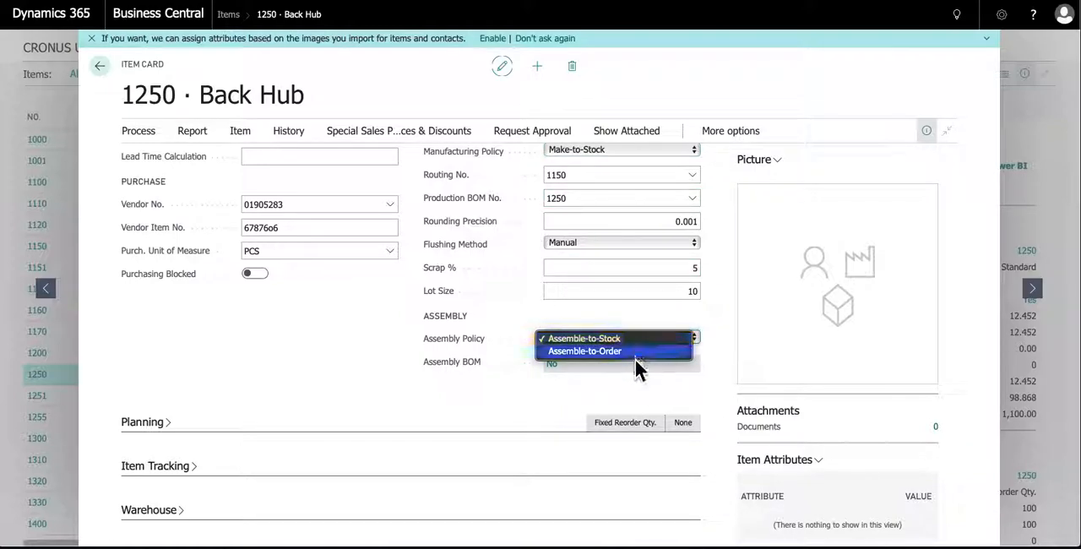
pyautogui.click(525, 383)
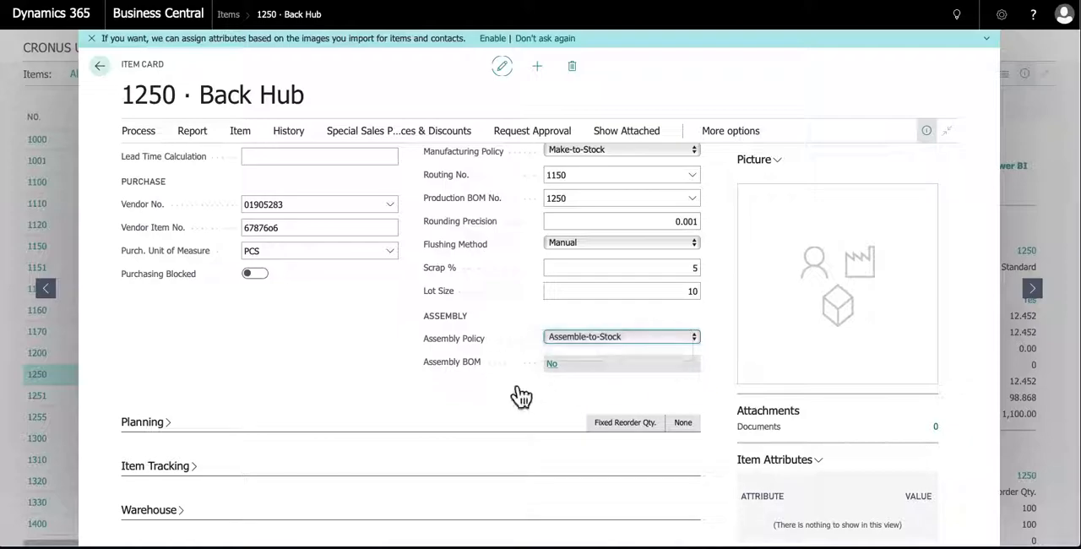
# Collapse the Replenishment section and expand the Planning section
pyautogui.scroll(4, 180, 203)
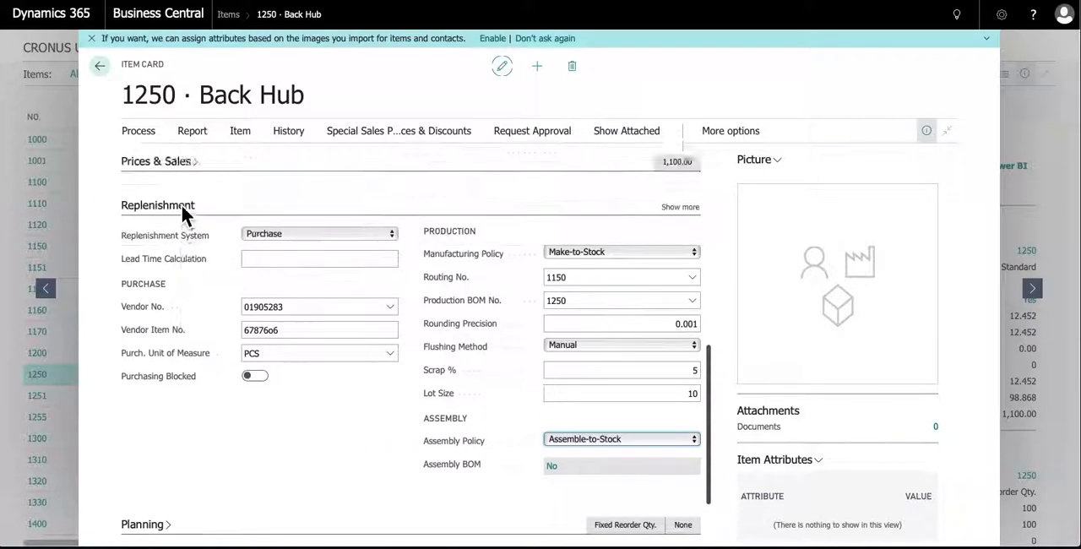
pyautogui.click(163, 283)
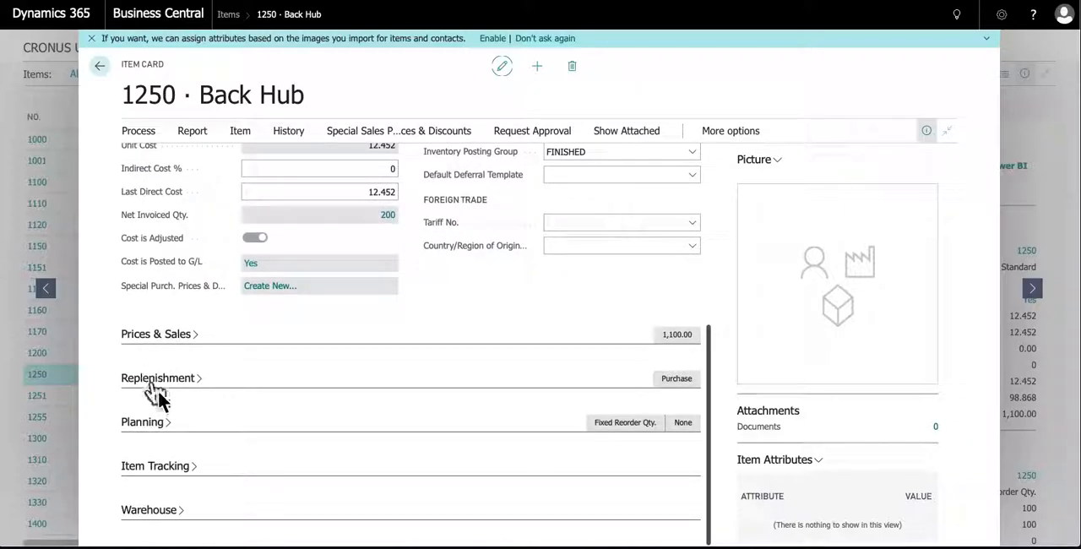
pyautogui.click(157, 432)
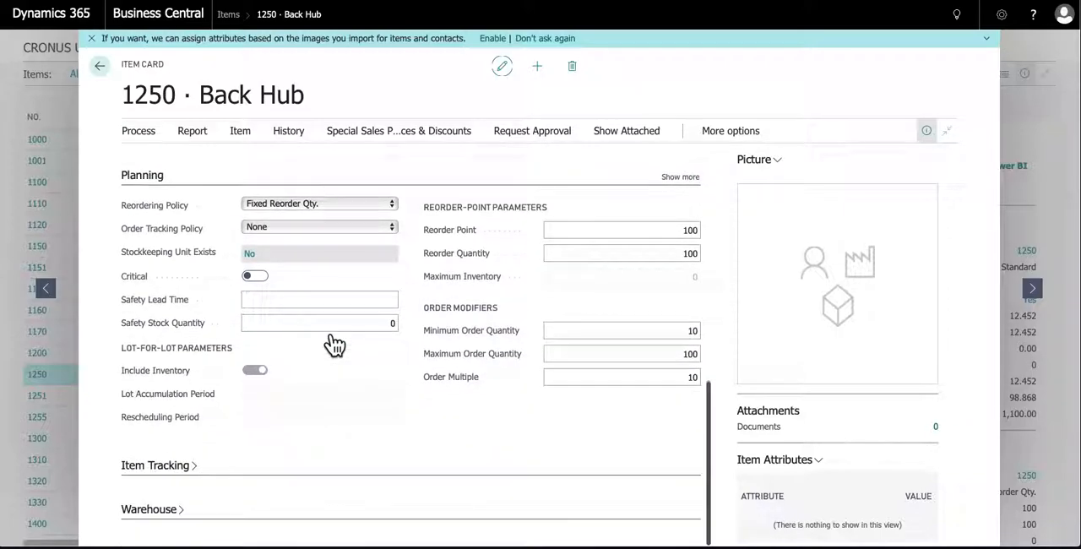
# Review the Reordering Policy options, the Reorder Point and the Reorder Quantity in the Planning section
pyautogui.click(388, 205)
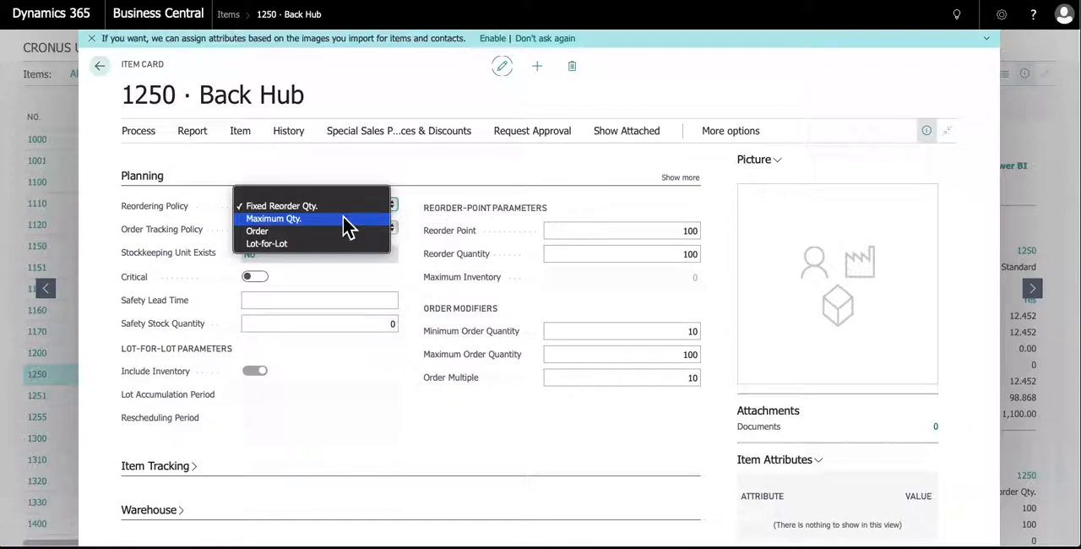
pyautogui.press('Escape')
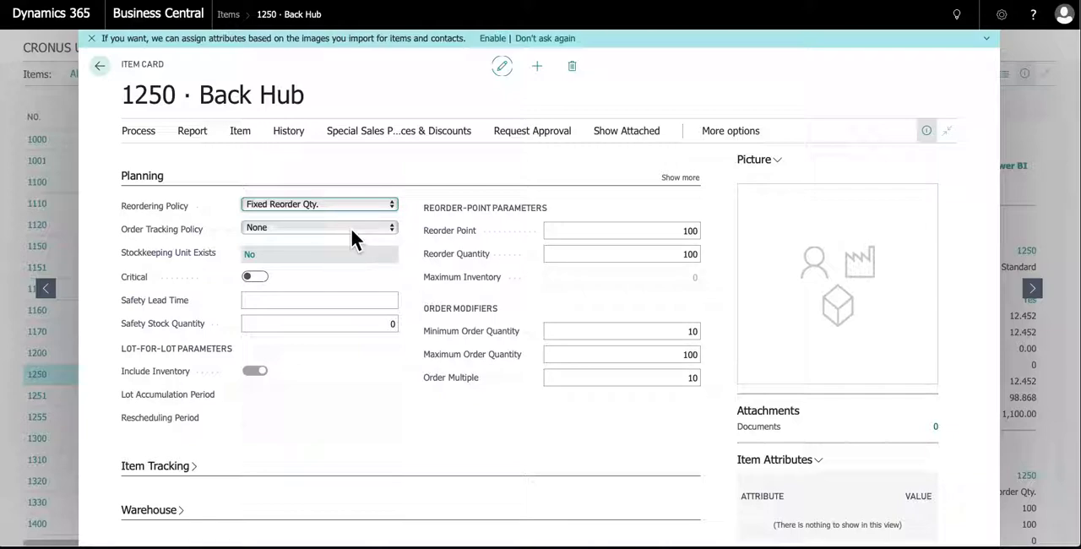
pyautogui.click(663, 233)
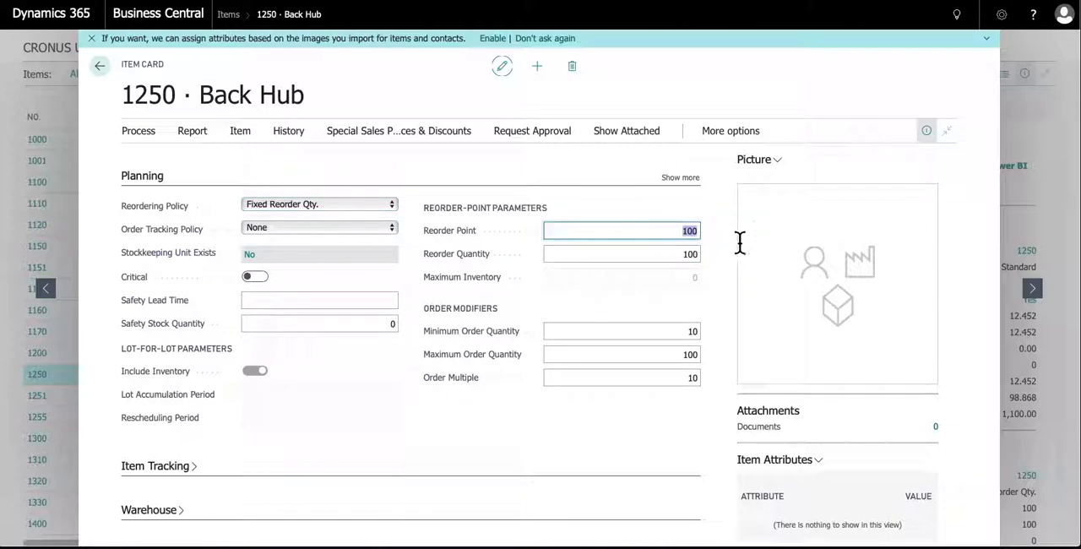
pyautogui.click(685, 254)
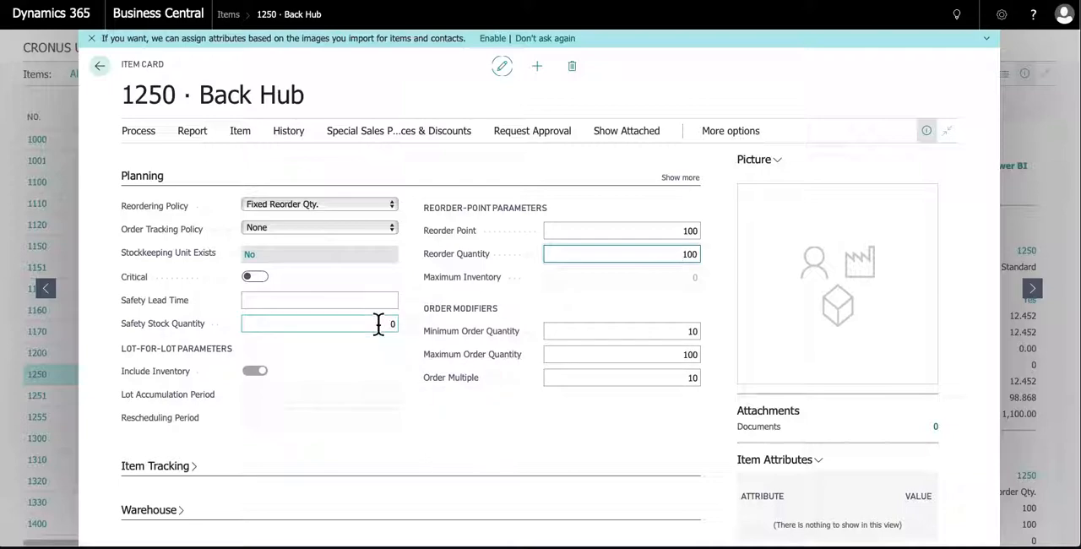
# Switch from the Planning section to Item Tracking and review the available Item Tracking Code values
pyautogui.click(139, 175)
pyautogui.click(169, 467)
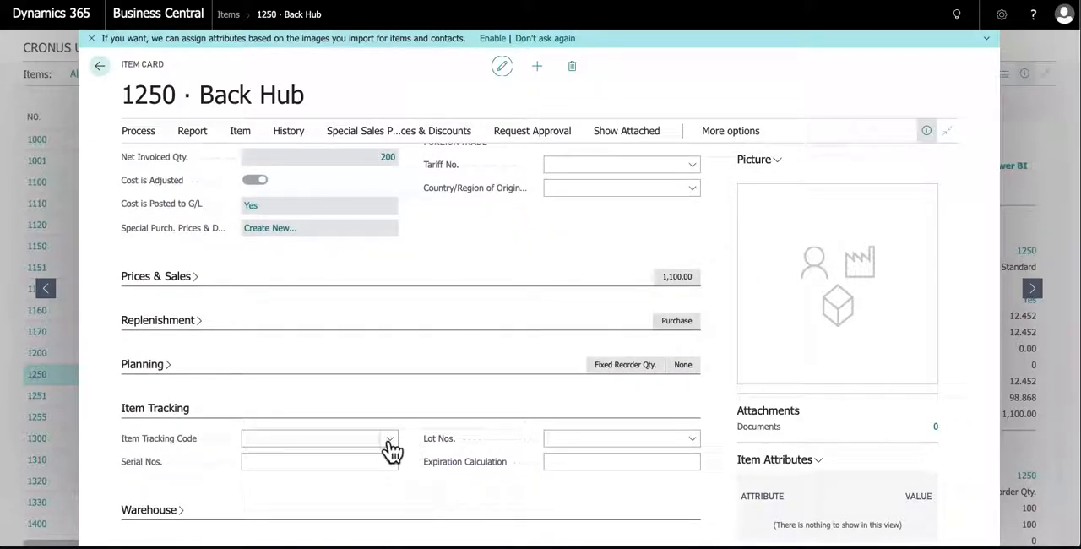
pyautogui.click(389, 444)
pyautogui.scroll(-1, 304, 368)
pyautogui.scroll(1, 304, 367)
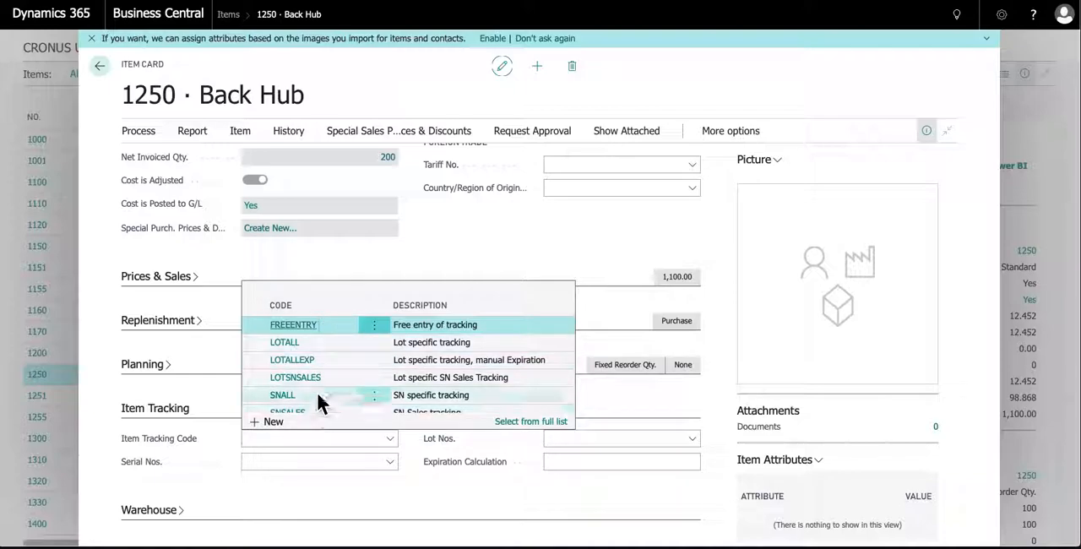
pyautogui.press('Escape')
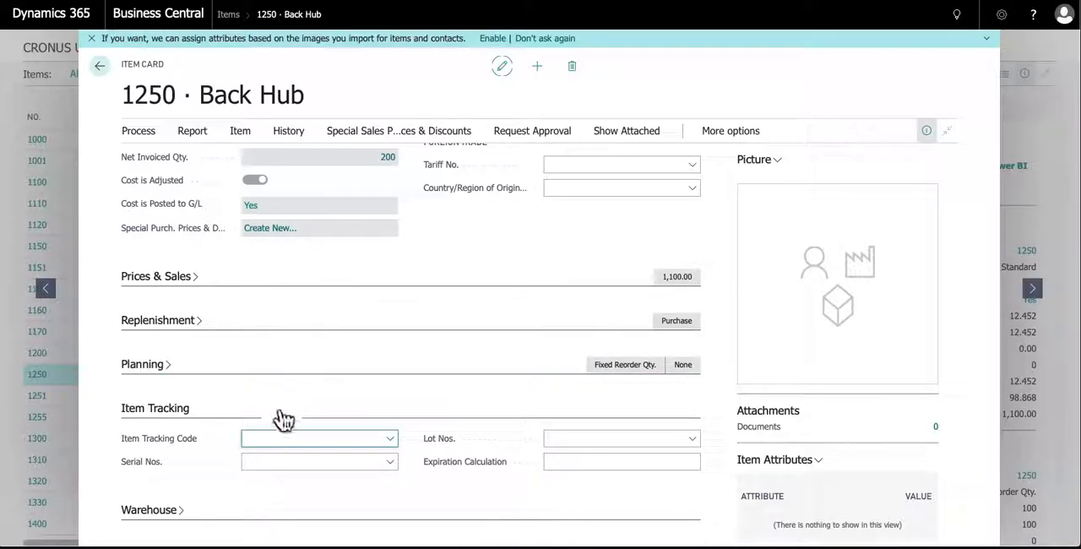
# Collapse the Item Tracking section and review the physical inventory and counting fields in the Warehouse section
pyautogui.click(184, 413)
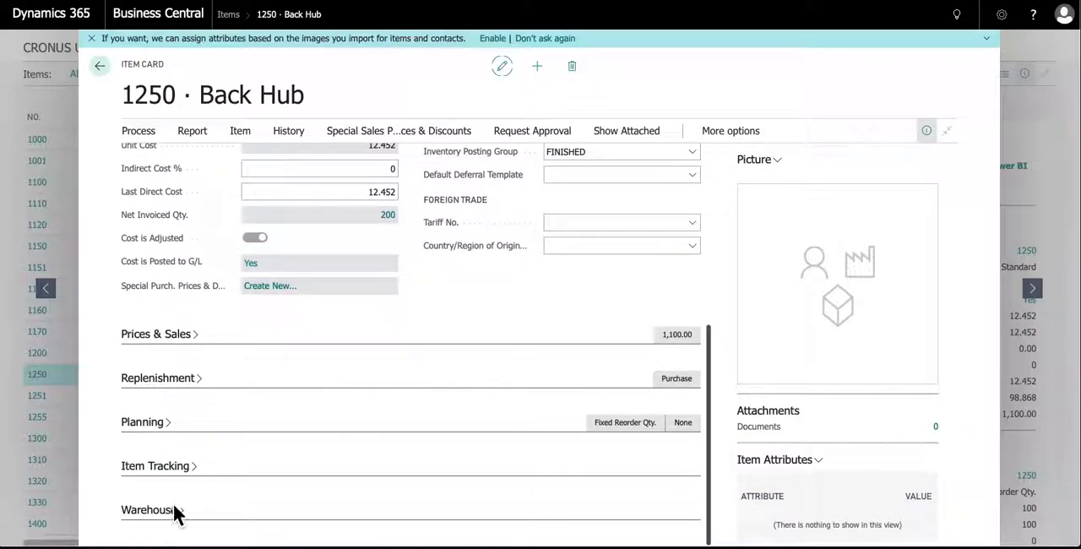
pyautogui.scroll(-2, 250, 414)
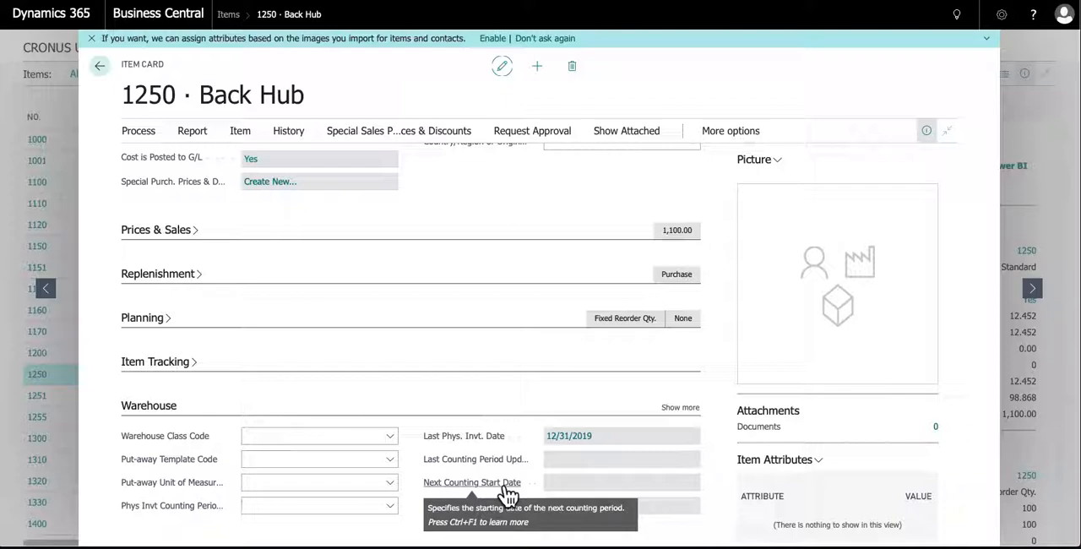
pyautogui.scroll(10, 324, 290)
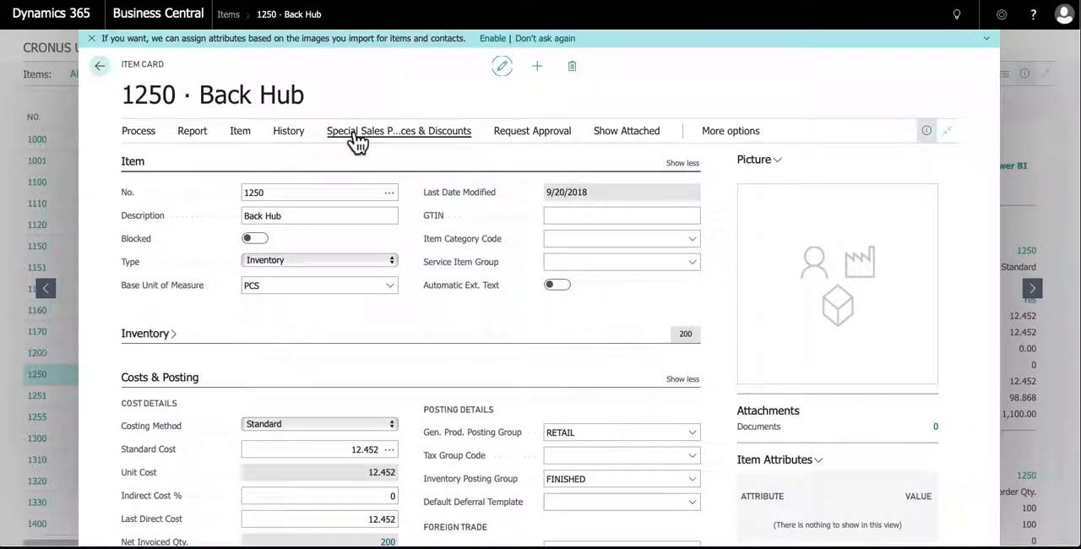
# Review the item card's available actions for Process, Item, and Special Sales Prices & Discounts
pyautogui.click(155, 133)
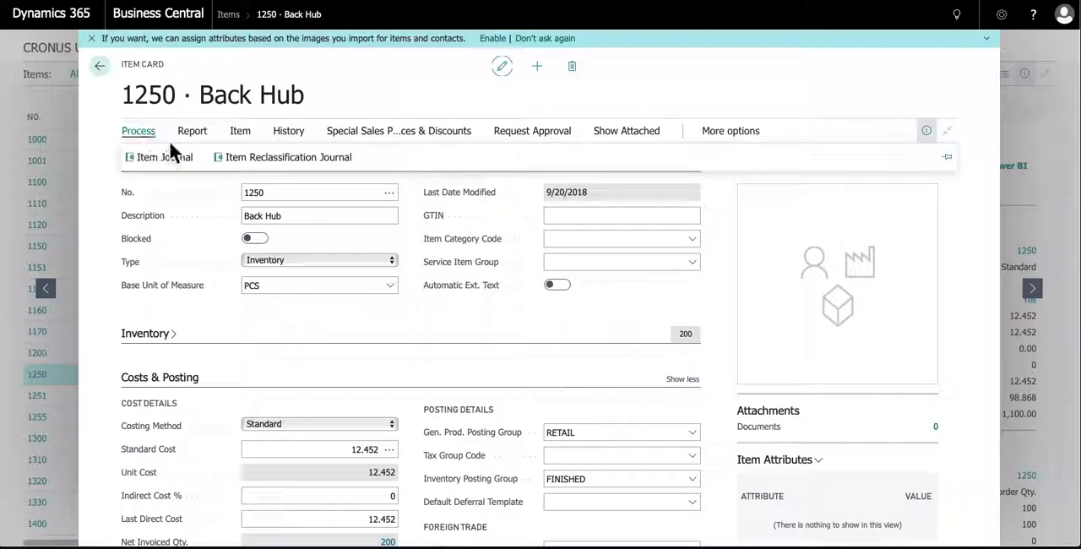
pyautogui.click(237, 134)
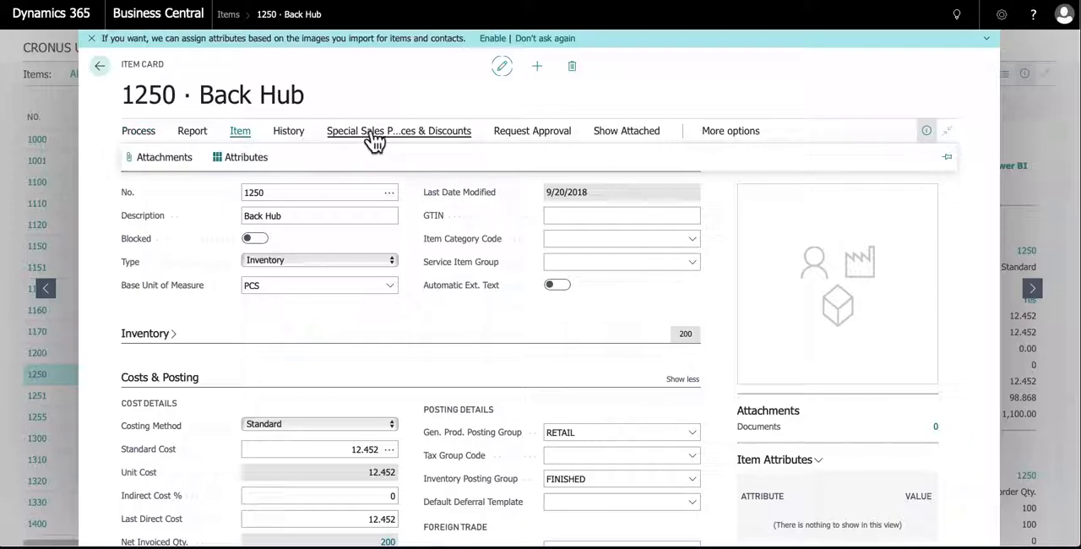
pyautogui.click(422, 136)
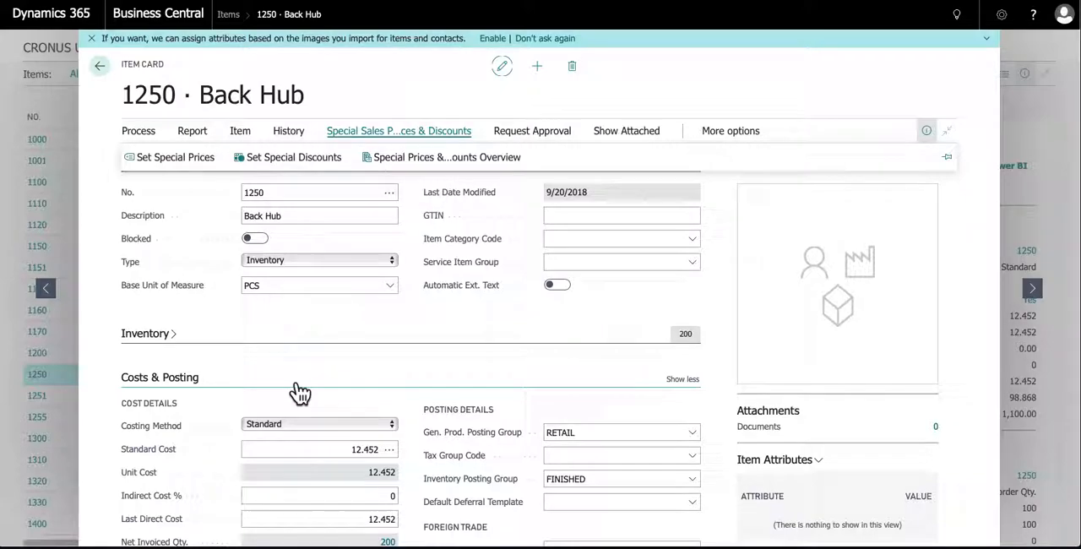
# Collapse the Costs & Posting section and examine the Unit Price in the expanded Prices & Sales section
pyautogui.click(202, 384)
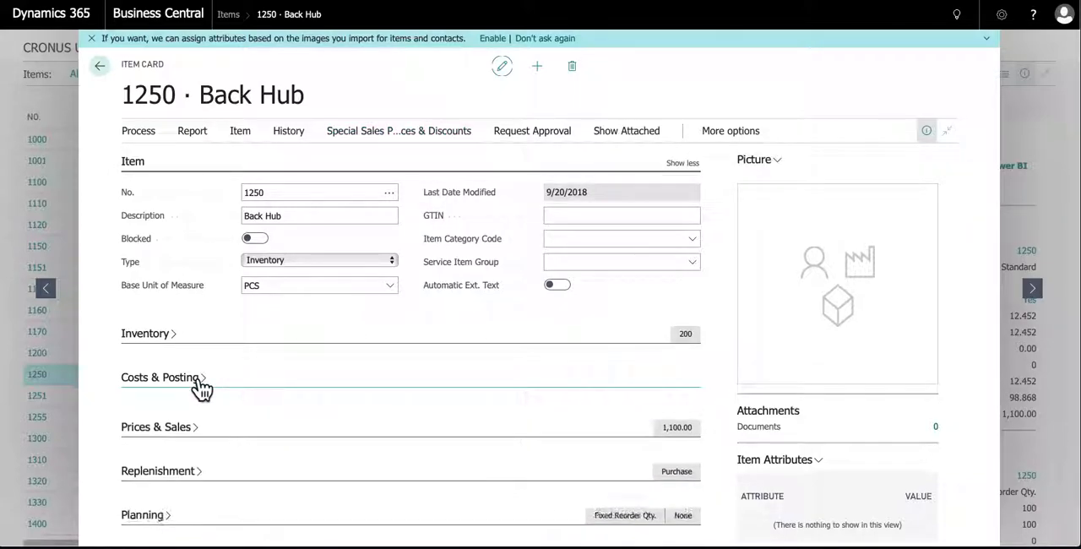
pyautogui.click(177, 421)
pyautogui.scroll(-3, 205, 414)
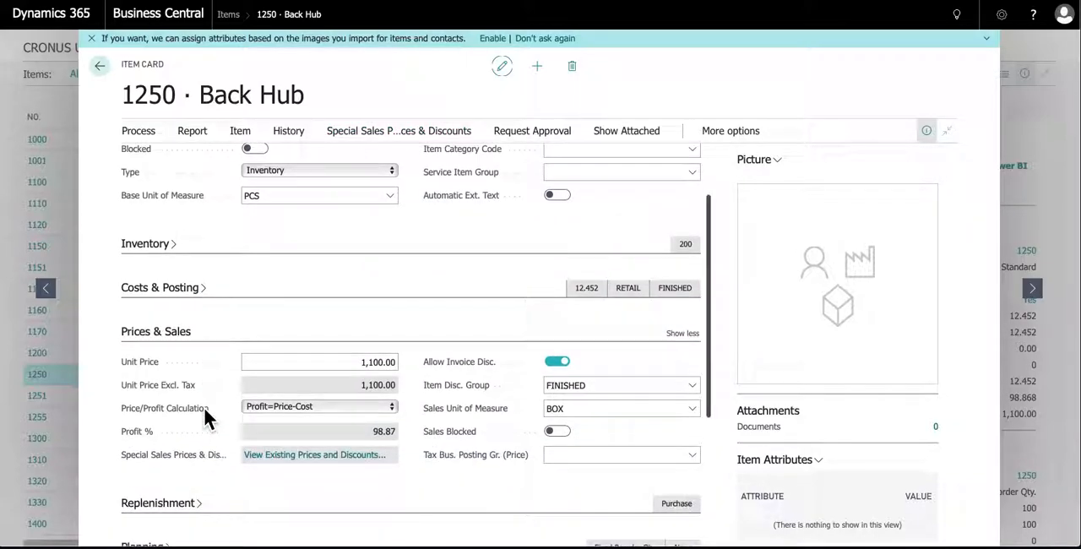
pyautogui.moveTo(345, 309); pyautogui.dragTo(424, 311)
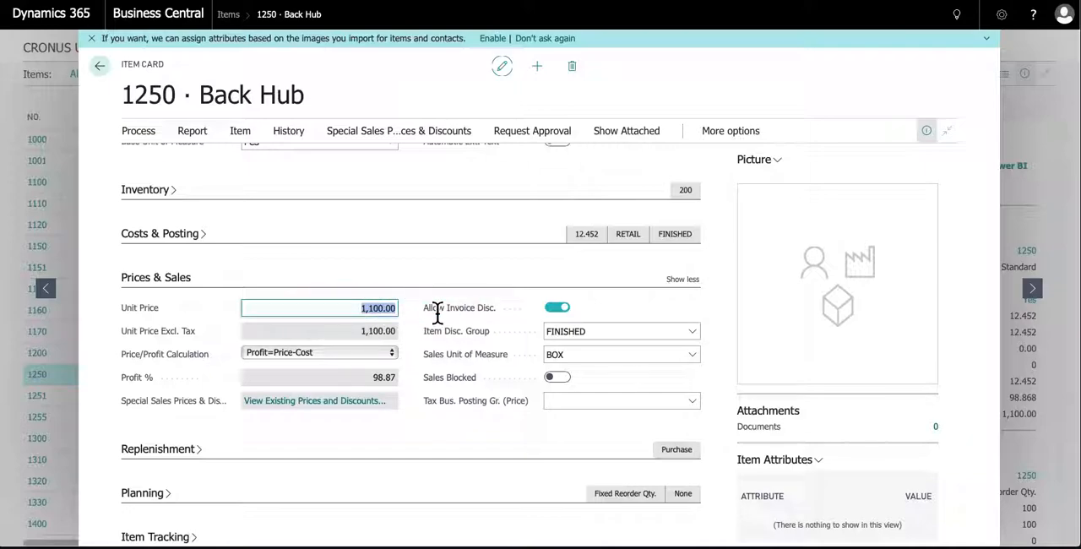
pyautogui.scroll(3, 314, 211)
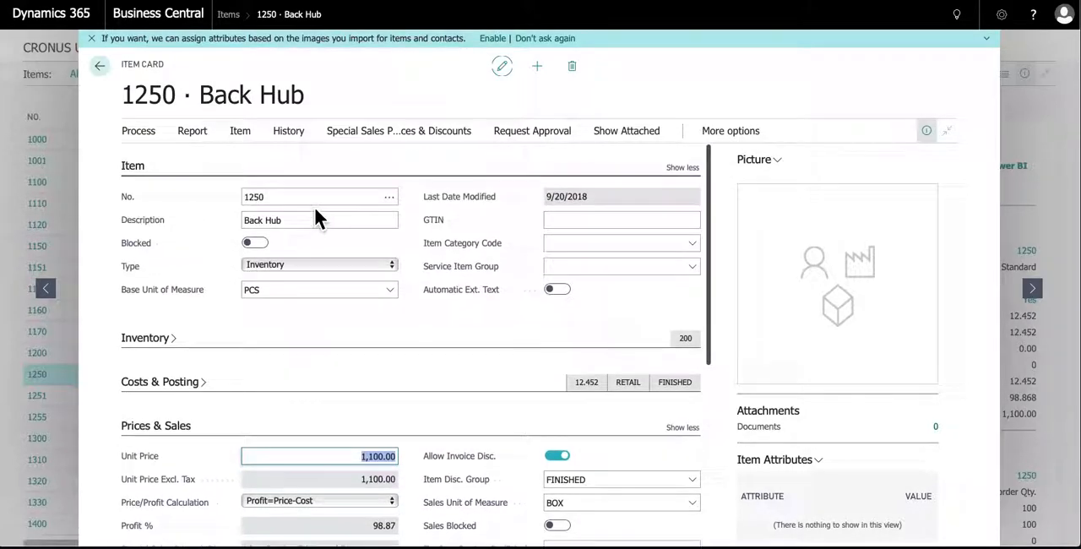
# Open the special sales prices for the item and look up the sales codes for the Campaign sales type
pyautogui.click(374, 133)
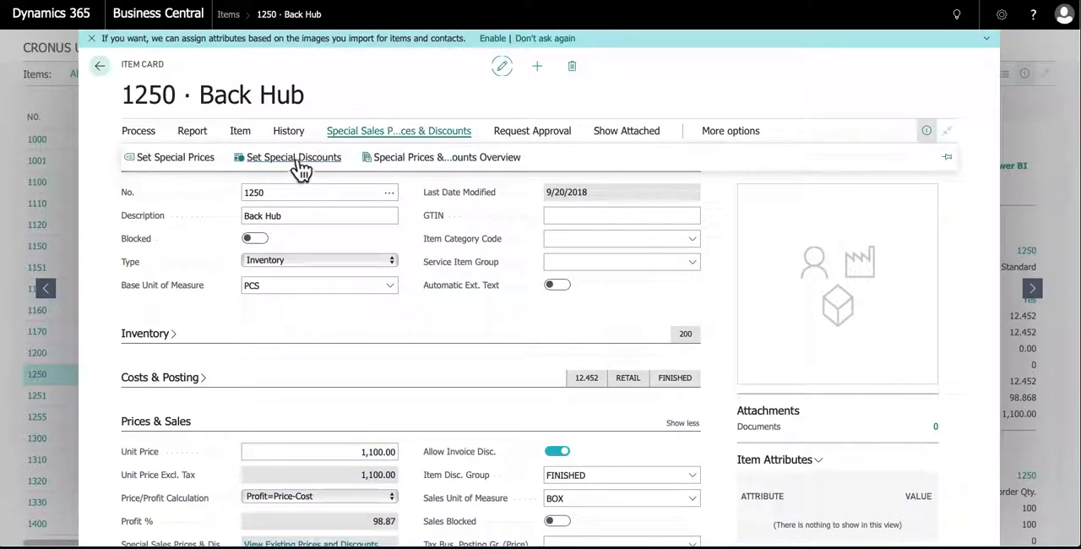
pyautogui.click(178, 158)
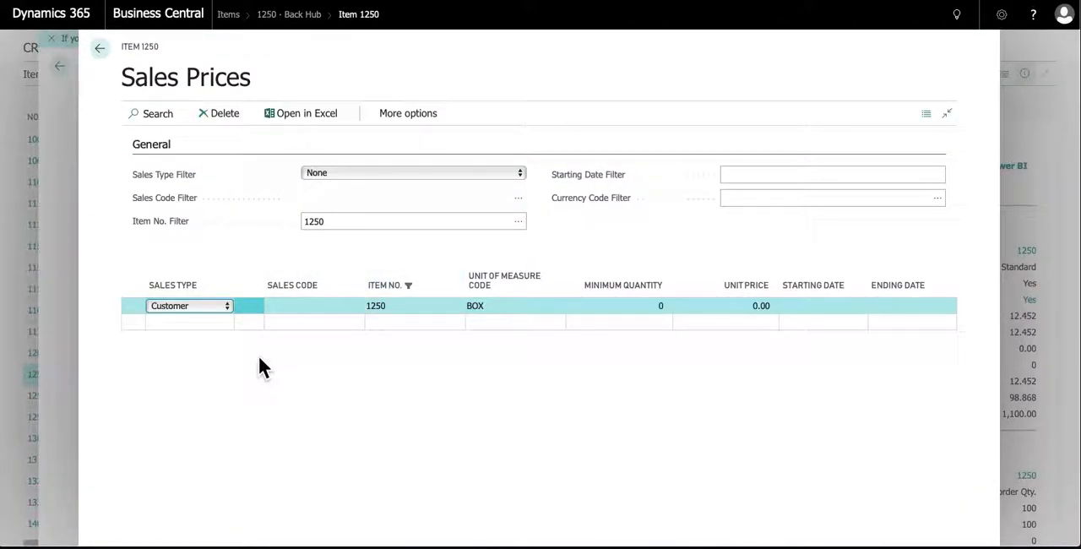
pyautogui.click(226, 307)
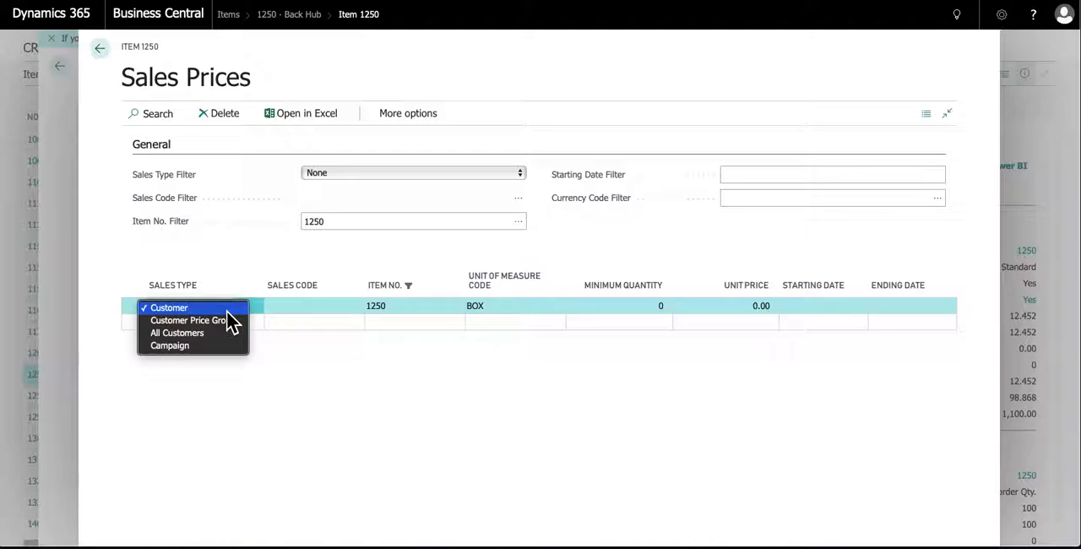
pyautogui.click(199, 351)
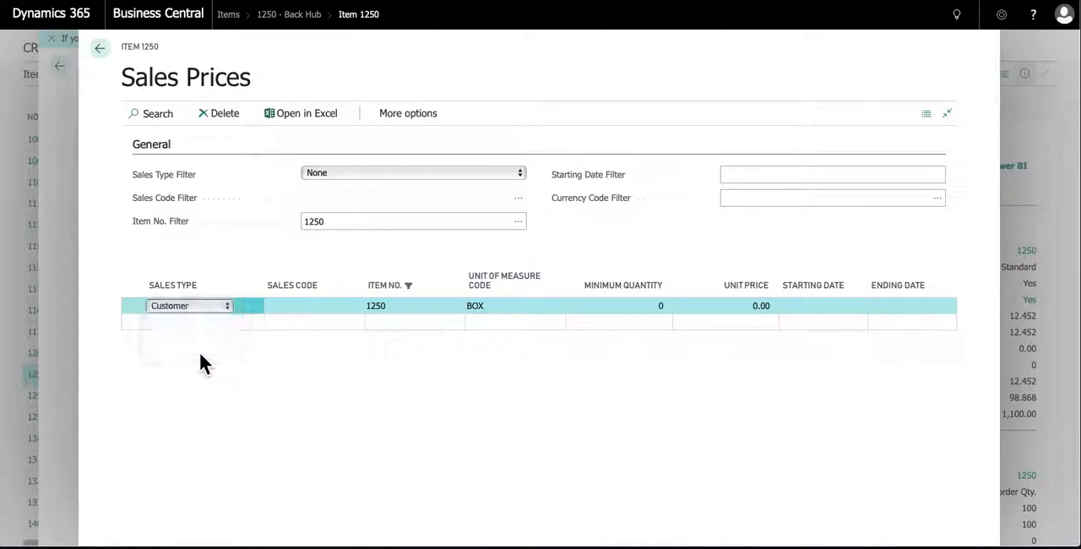
pyautogui.click(289, 314)
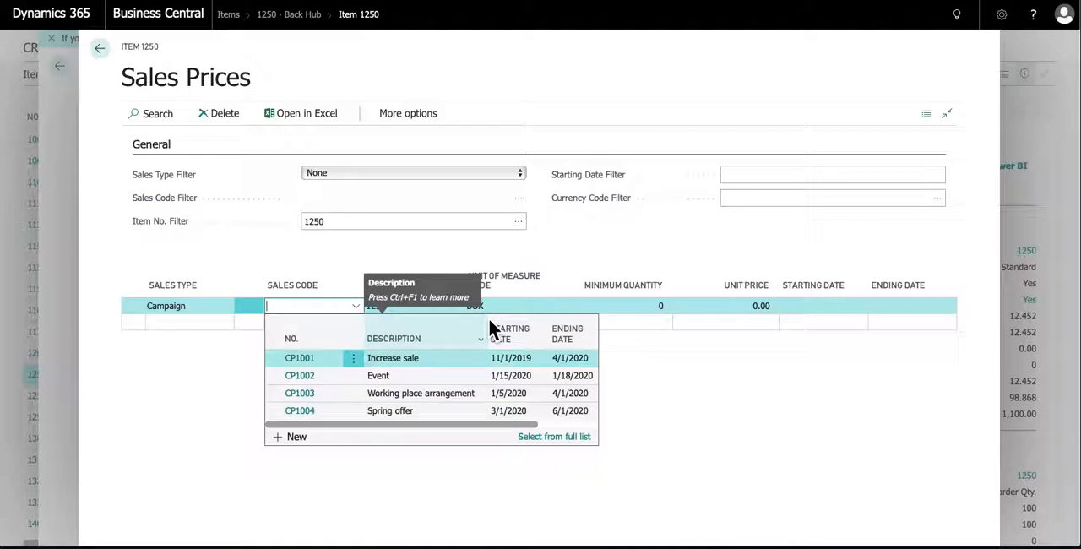
# Change the price line's Sales Type to Customer Price Group and look up its sales codes
pyautogui.click(207, 306)
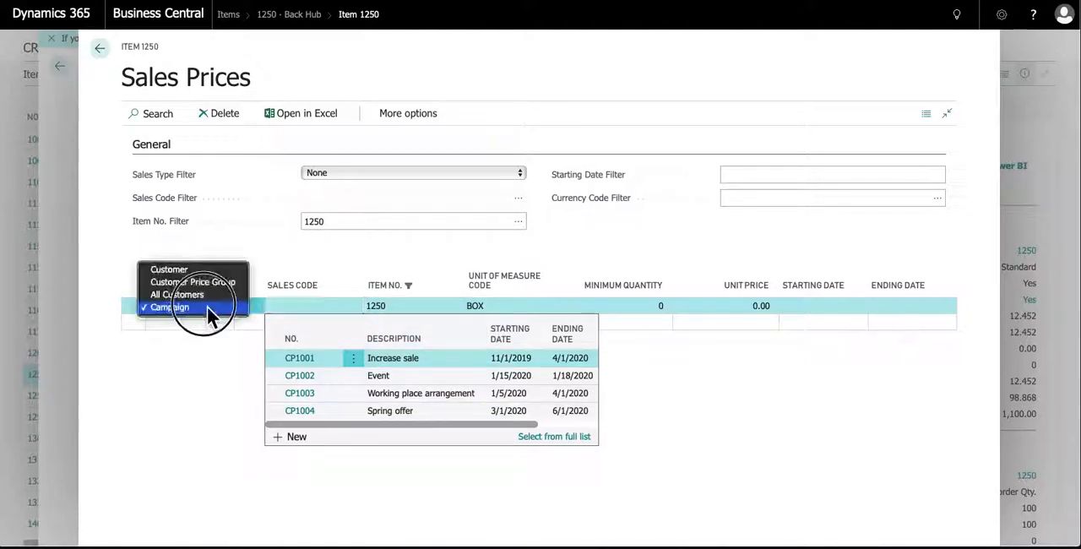
pyautogui.click(203, 284)
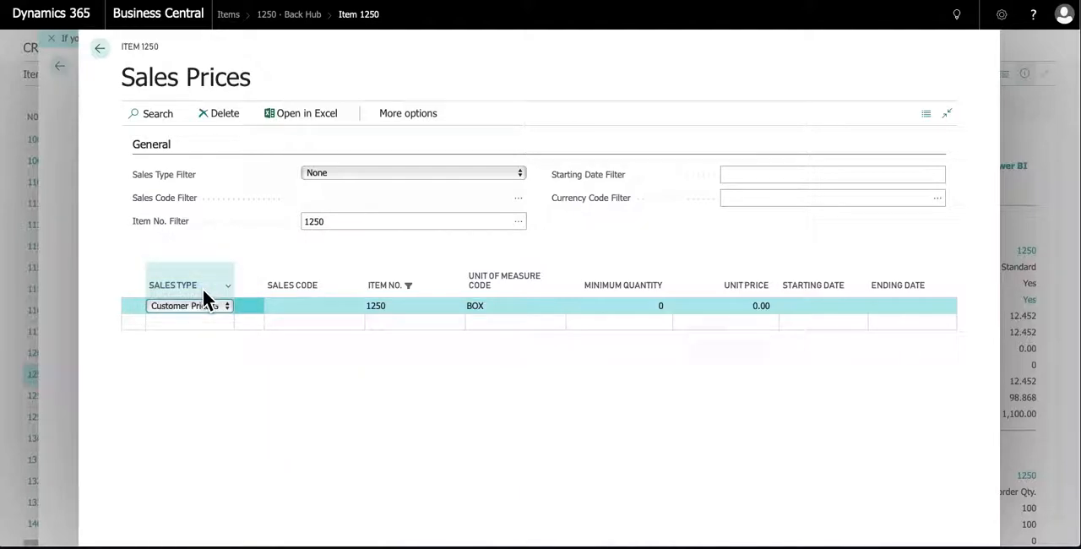
pyautogui.click(302, 312)
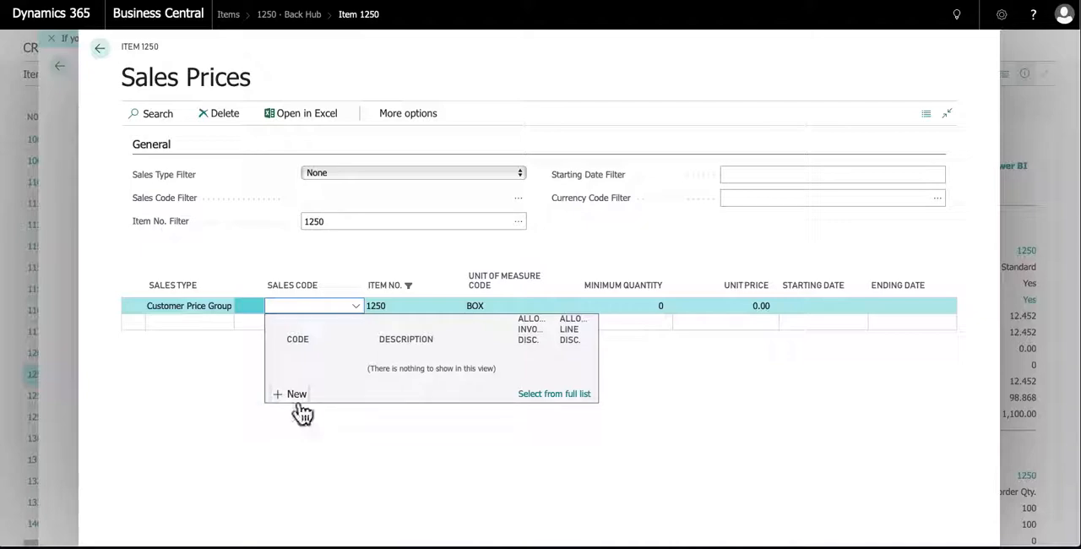
# Change the price line's Sales Type to Customer and look up its sales codes
pyautogui.click(244, 308)
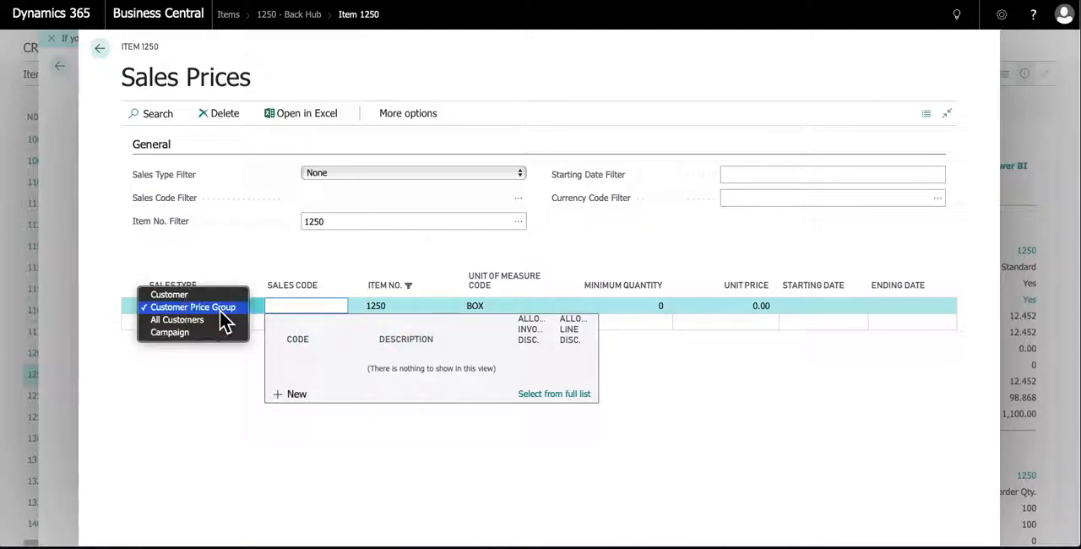
pyautogui.click(205, 295)
pyautogui.click(310, 312)
pyautogui.click(355, 310)
pyautogui.click(356, 310)
pyautogui.click(235, 309)
pyautogui.click(200, 294)
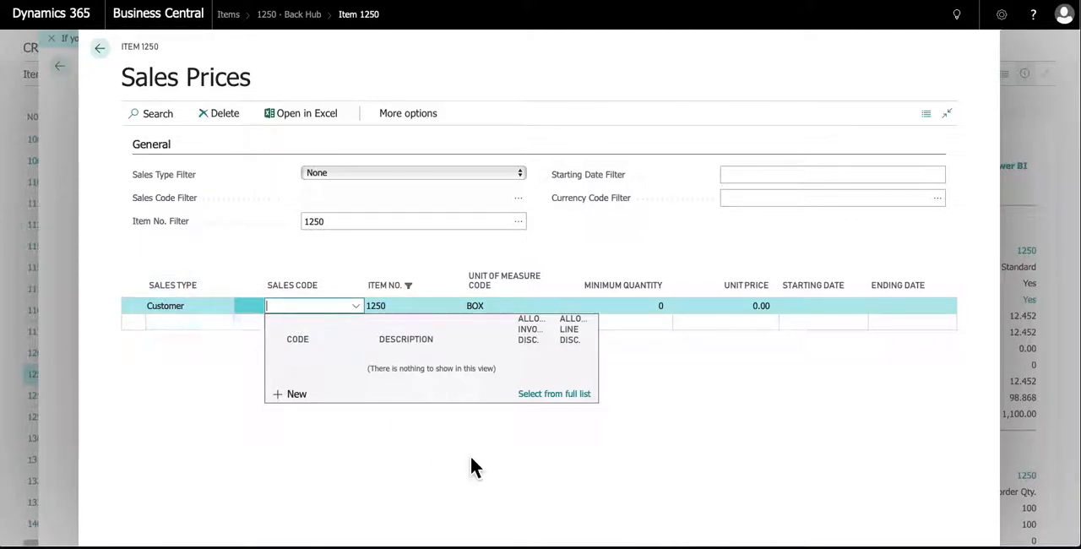
pyautogui.click(545, 474)
pyautogui.click(279, 307)
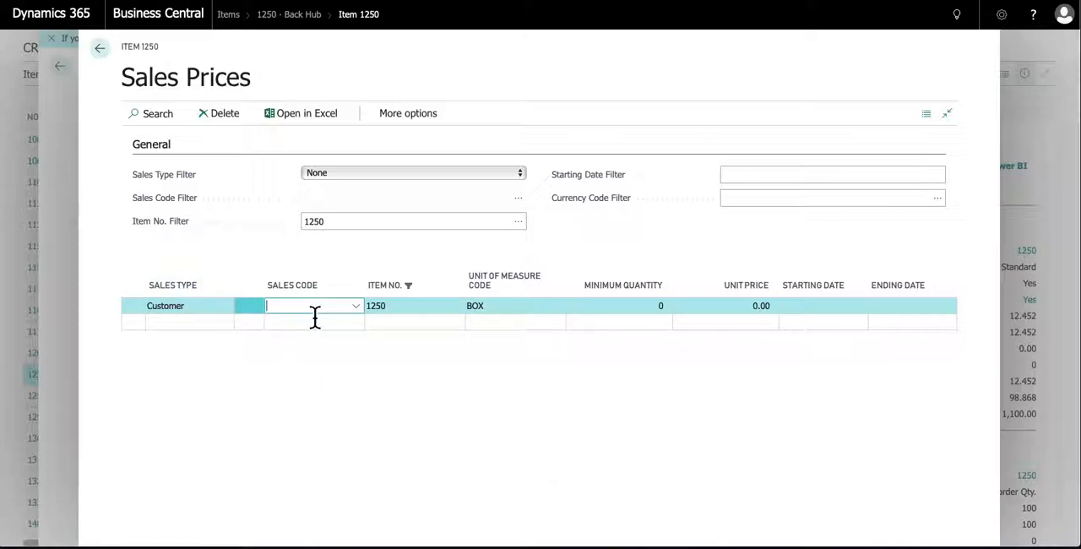
# Examine the full list of customer price groups from the sales code lookup, closing it without a selection
pyautogui.click(353, 308)
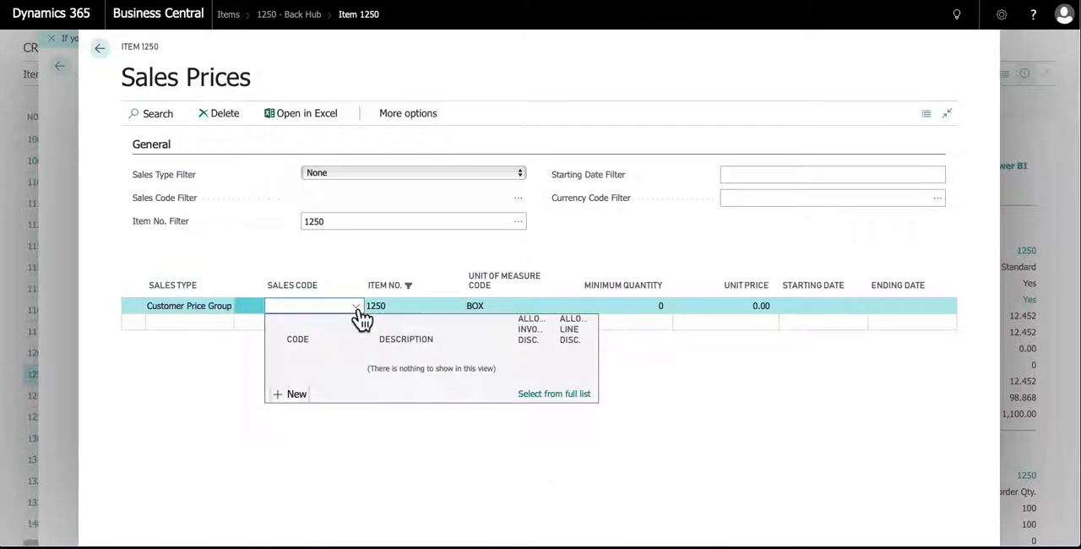
pyautogui.click(555, 397)
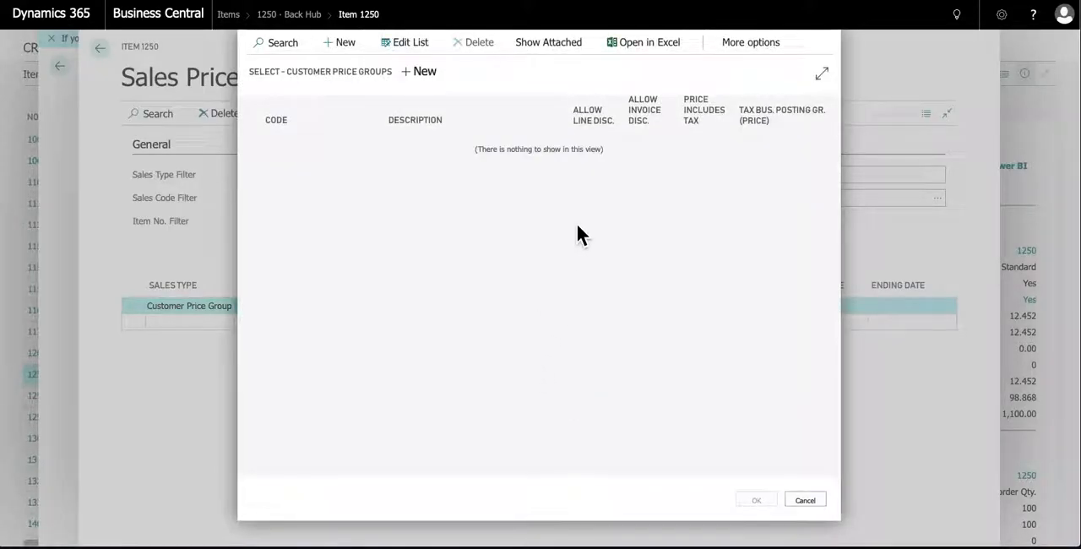
pyautogui.click(805, 502)
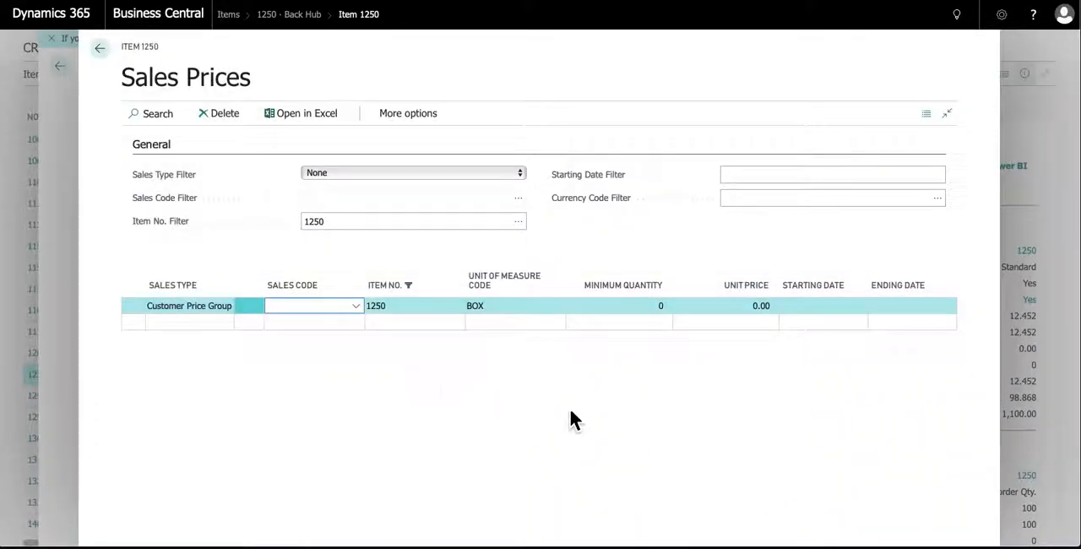
# Leave the item's sales prices and discard the unsaved price line
pyautogui.click(99, 49)
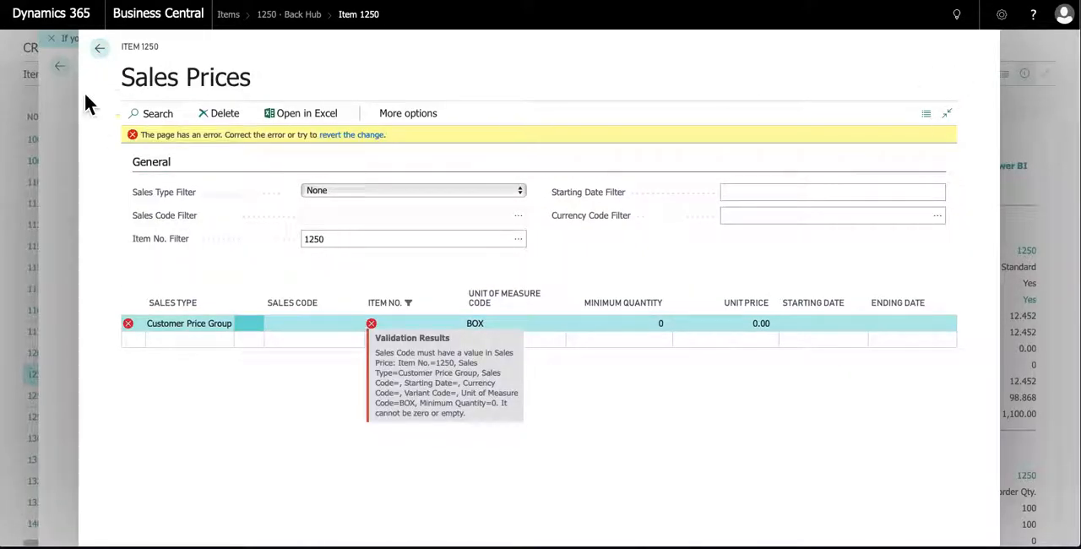
pyautogui.click(99, 49)
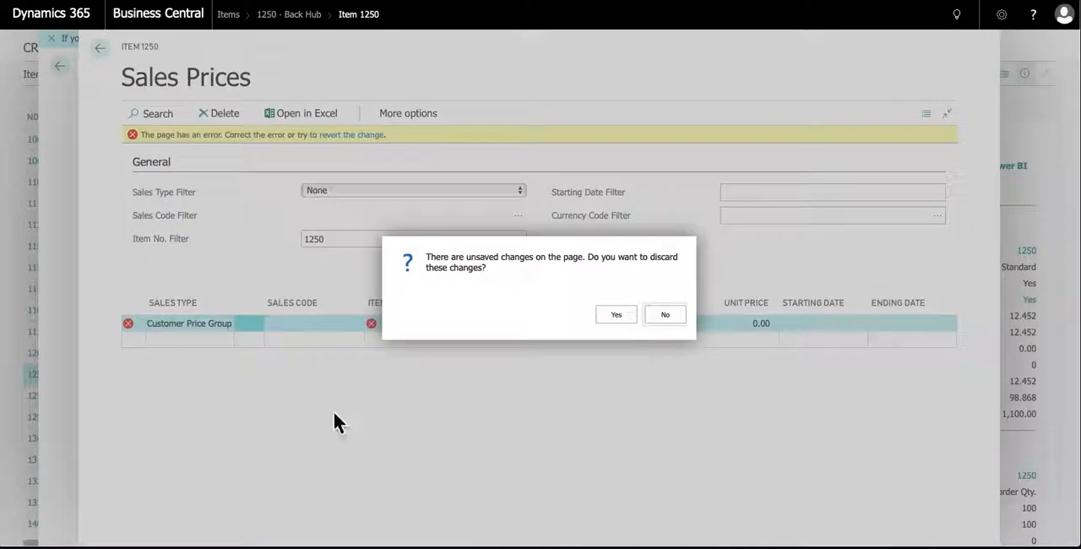
pyautogui.click(616, 313)
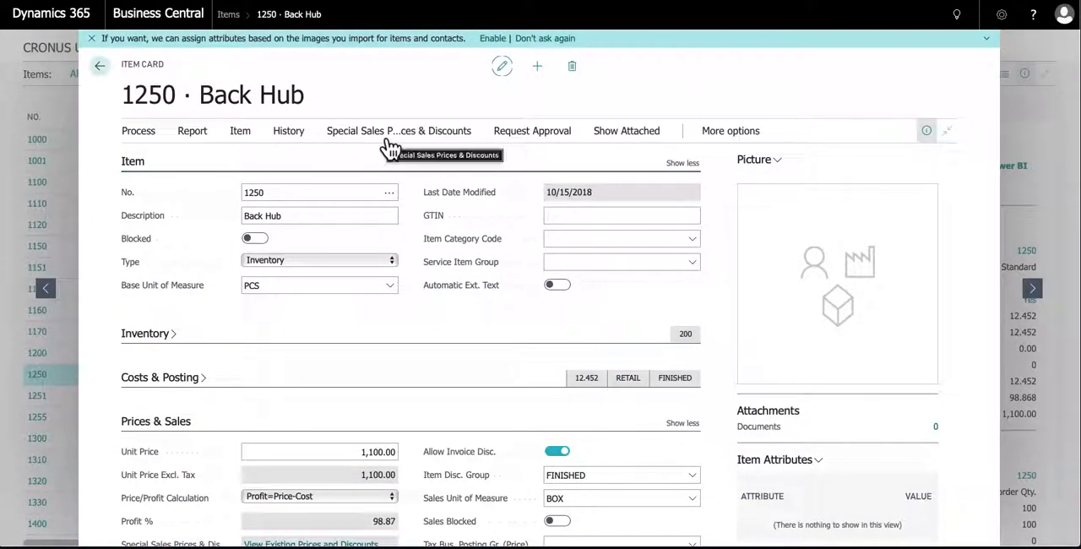
# Reopen the item's special sales prices and choose Spotsmeyer's Furnishings as the sales code of the Customer price line
pyautogui.click(389, 145)
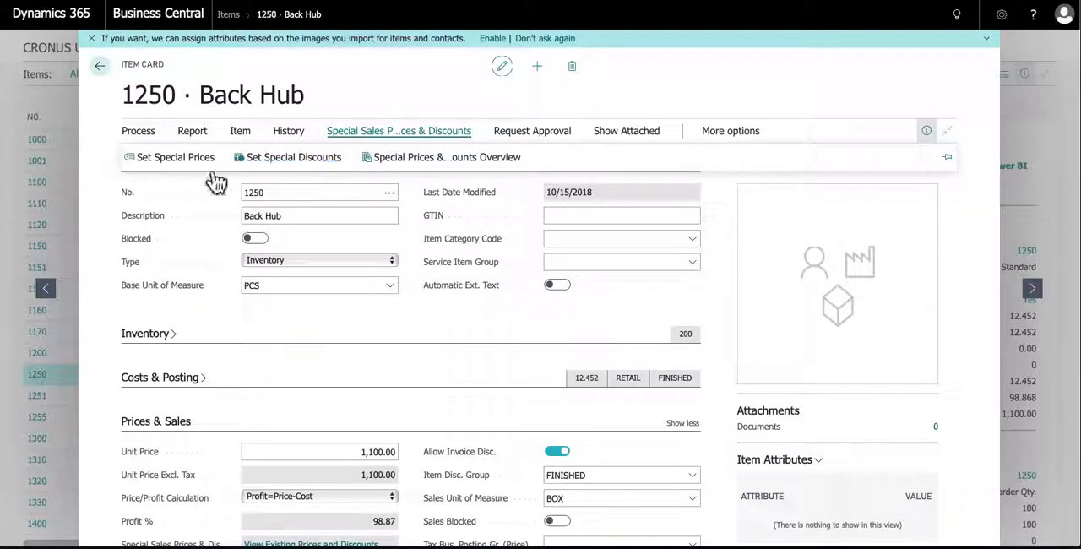
pyautogui.click(174, 160)
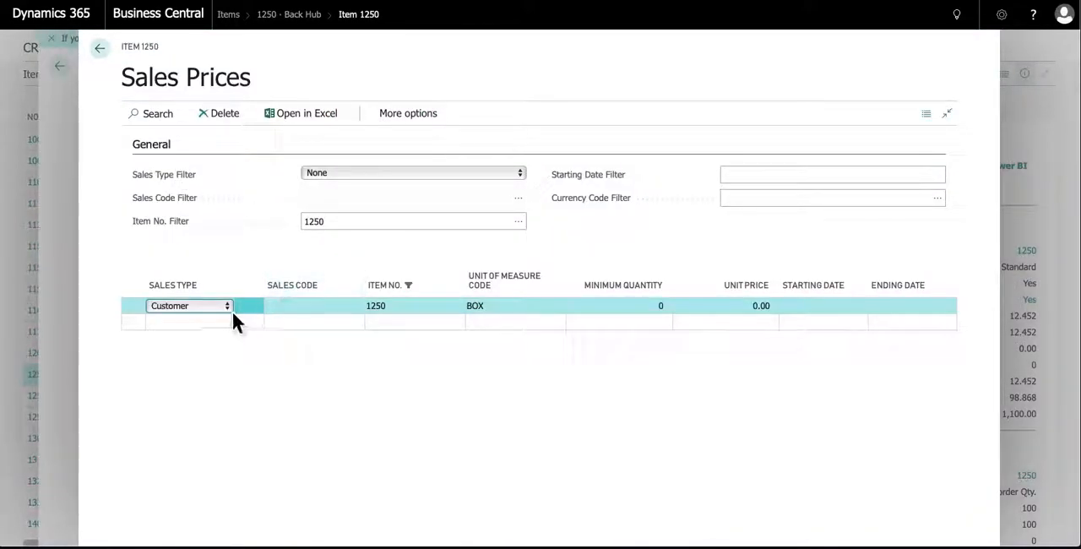
pyautogui.click(329, 310)
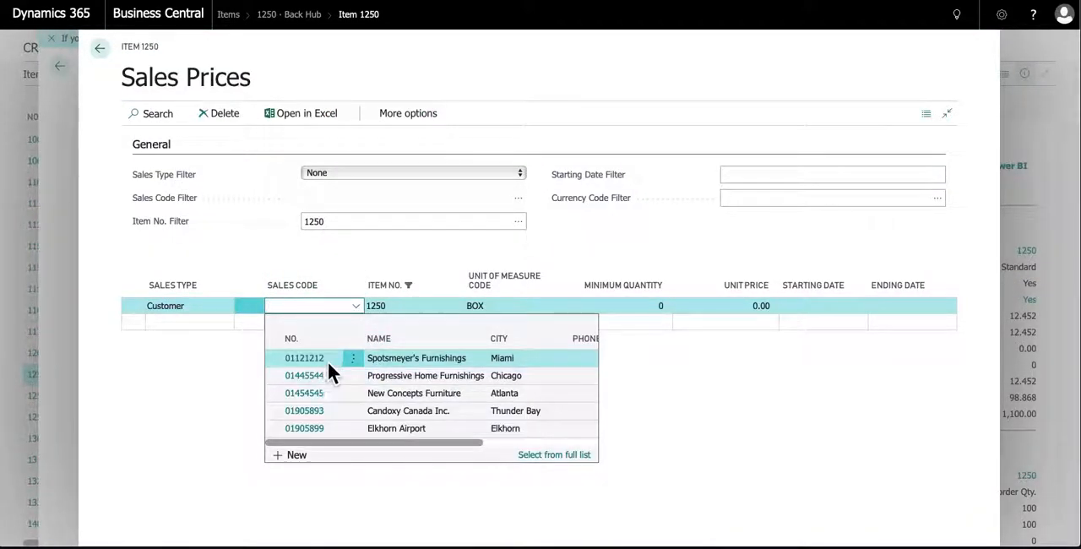
pyautogui.click(321, 361)
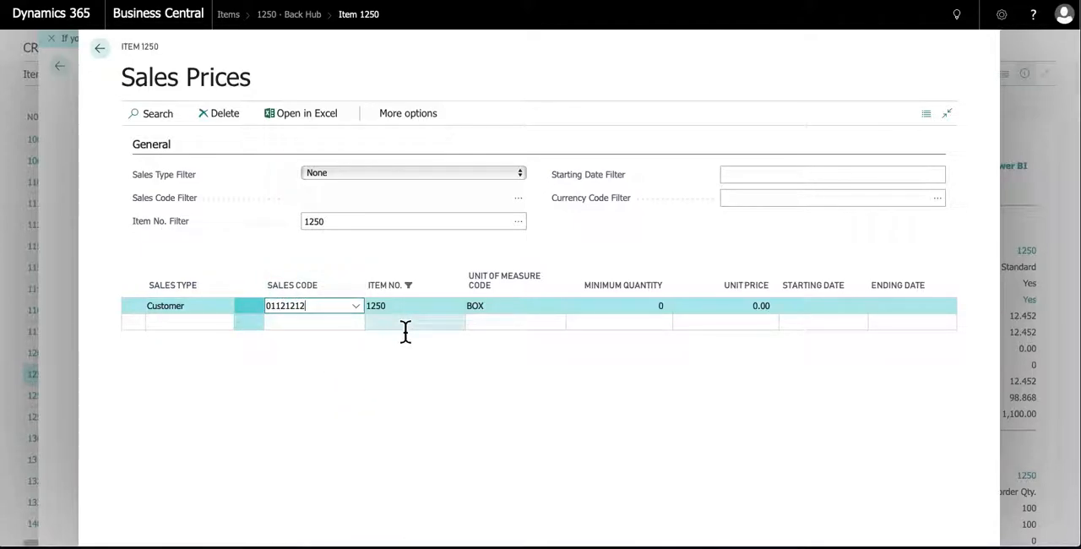
# Give the customer price line a unit price of 950 per BOX for a minimum quantity of 2
pyautogui.click(512, 319)
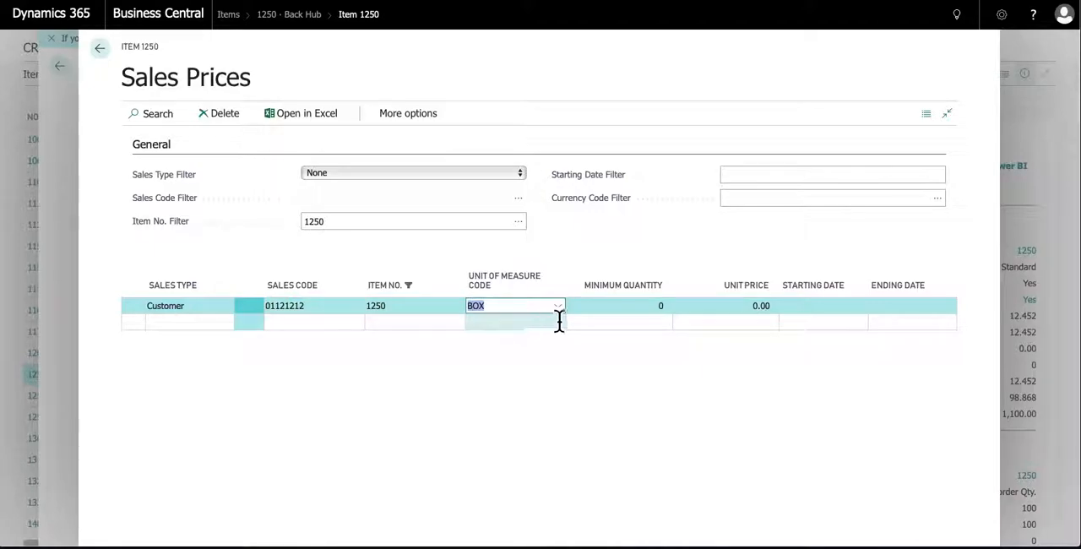
pyautogui.click(557, 308)
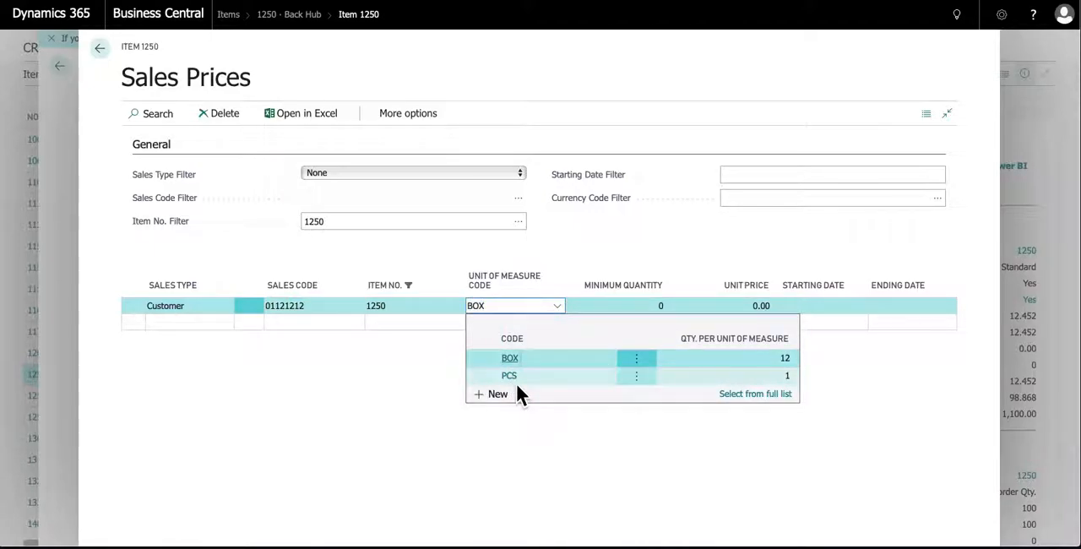
pyautogui.click(513, 361)
pyautogui.click(635, 312)
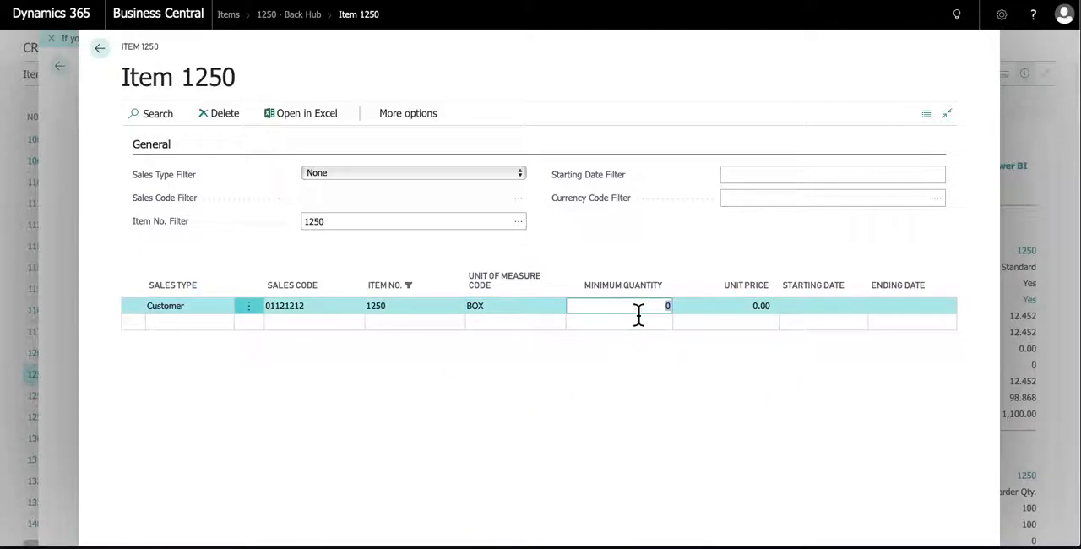
pyautogui.write('2')
pyautogui.press('Tab')
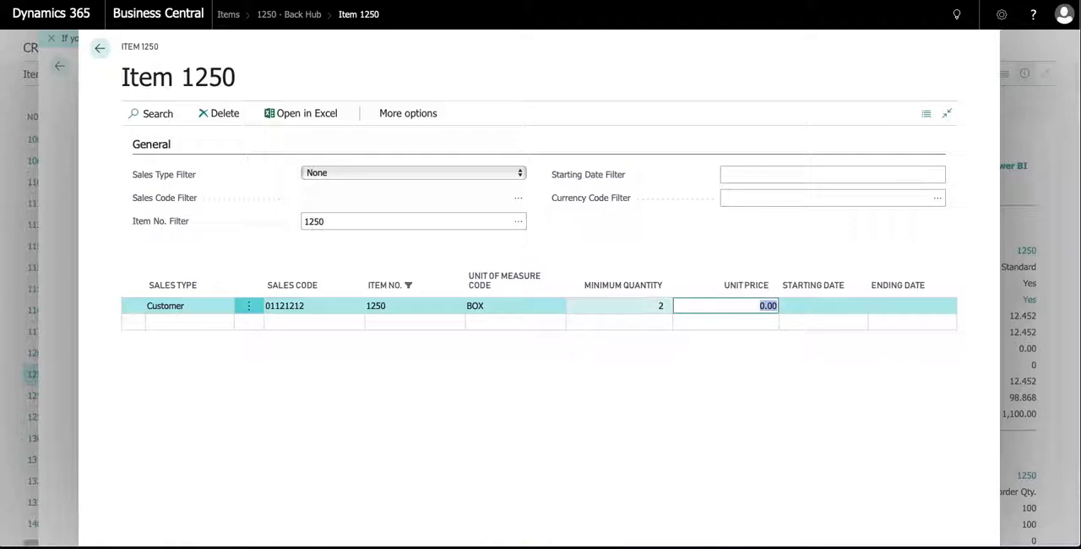
pyautogui.write('950')
pyautogui.press('Tab')
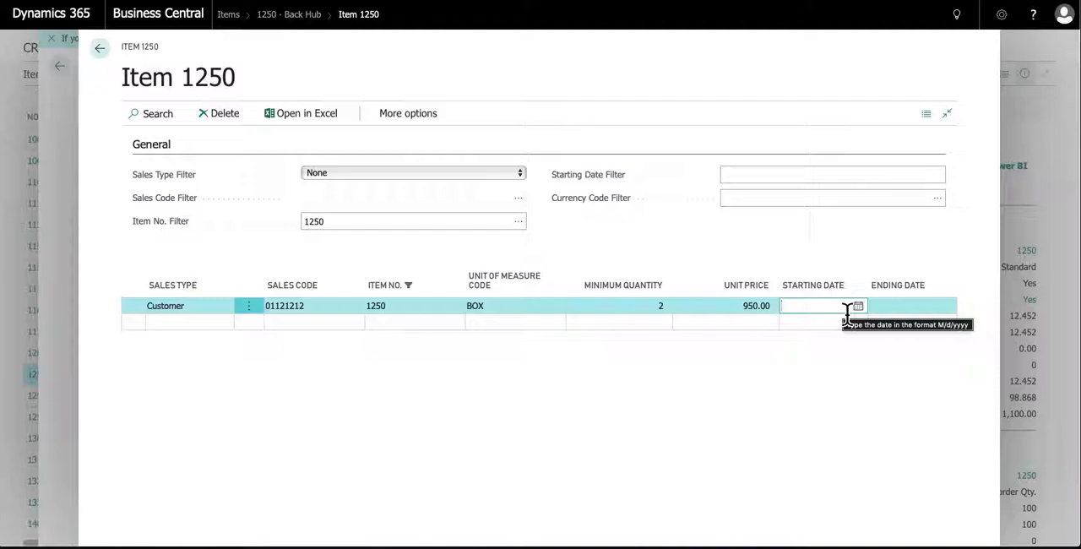
# Make the customer price valid from 1/1/2019 to 12/31/2019, accepting the renaming of the record
pyautogui.write('1/')
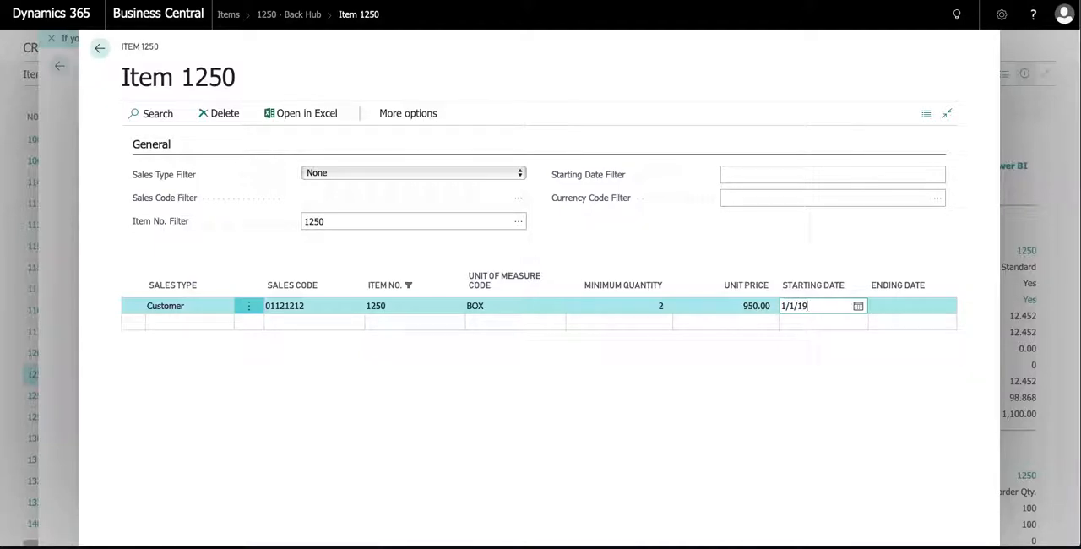
pyautogui.write('1/2019')
pyautogui.press('Tab')
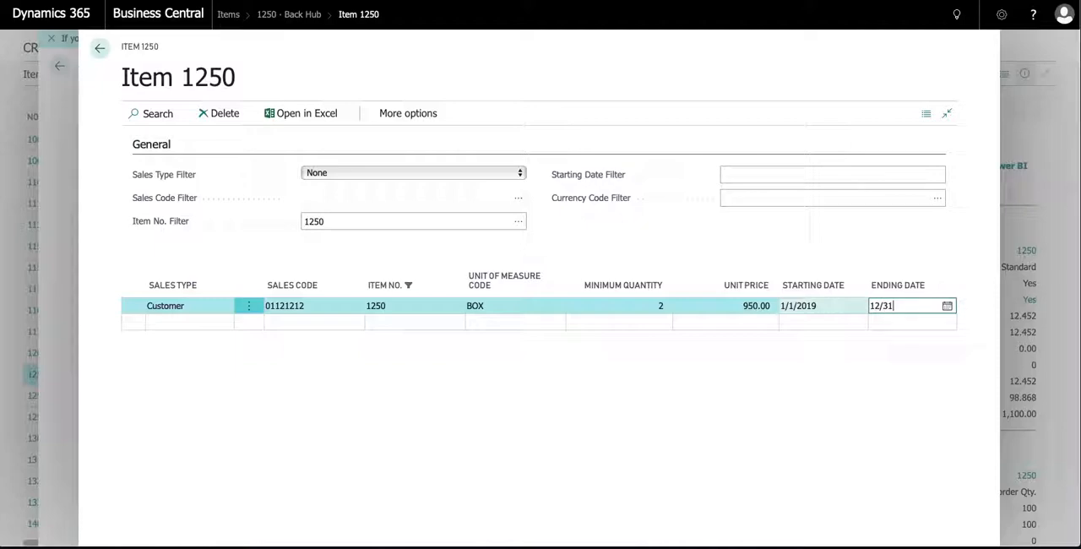
pyautogui.press('Tab')
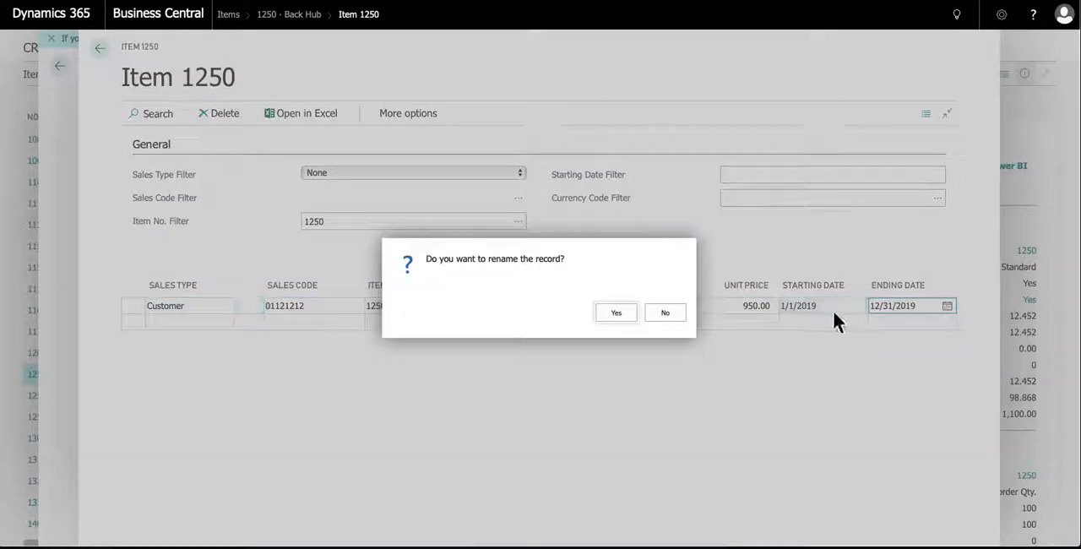
pyautogui.click(617, 313)
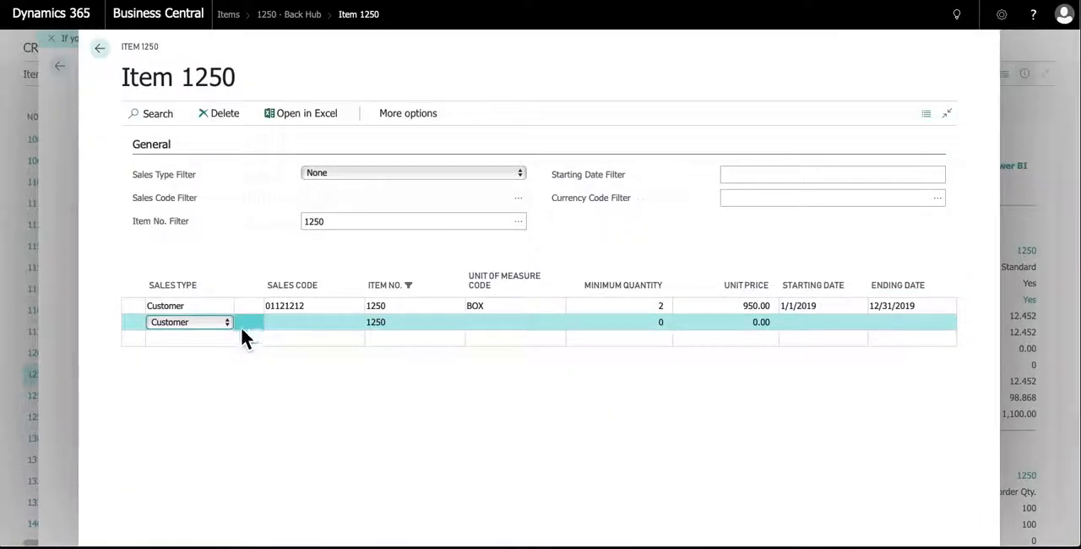
# Add a second Customer price line for Spotsmeyer's Furnishings with PCS as the unit of measure
pyautogui.click(290, 326)
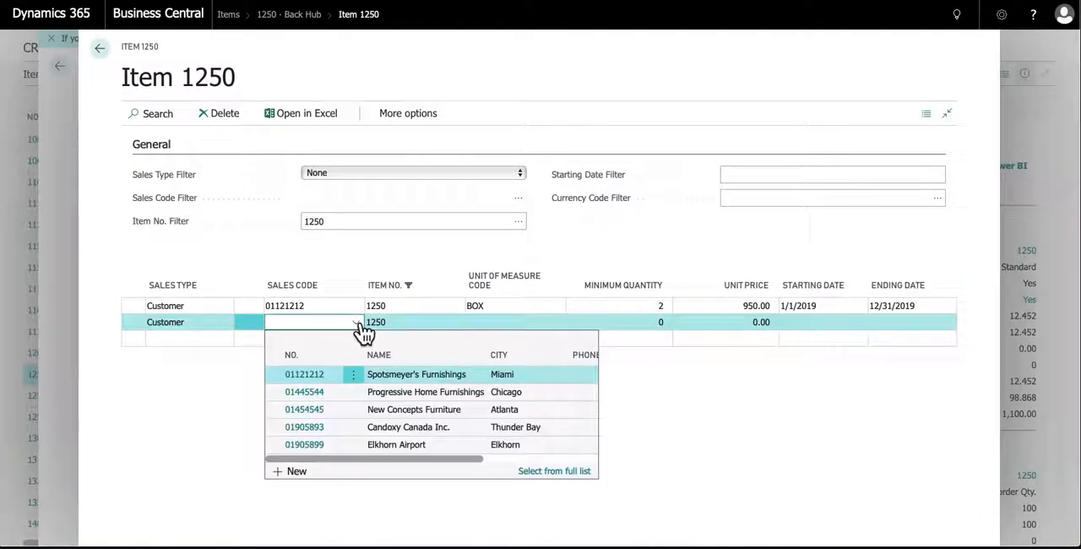
pyautogui.click(303, 374)
pyautogui.click(485, 328)
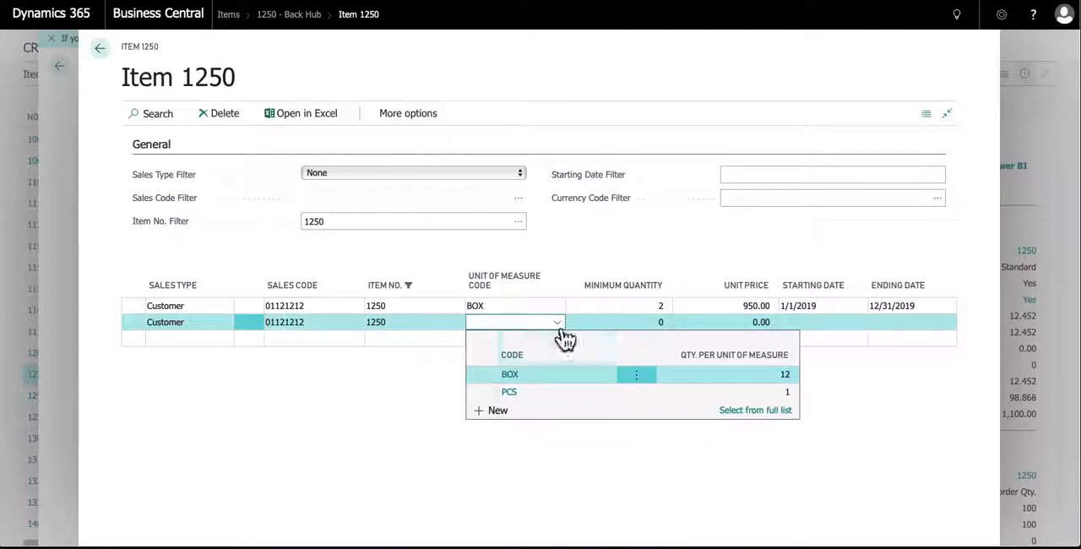
pyautogui.click(512, 395)
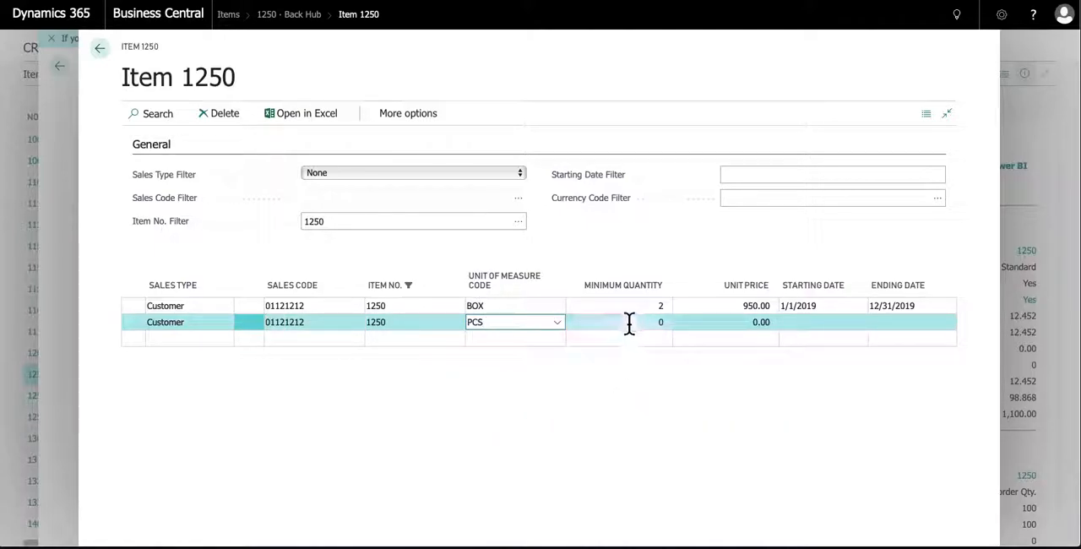
# Enter a unit price of 1,025 on a new price line below the PCS line
pyautogui.click(740, 334)
pyautogui.click(758, 338)
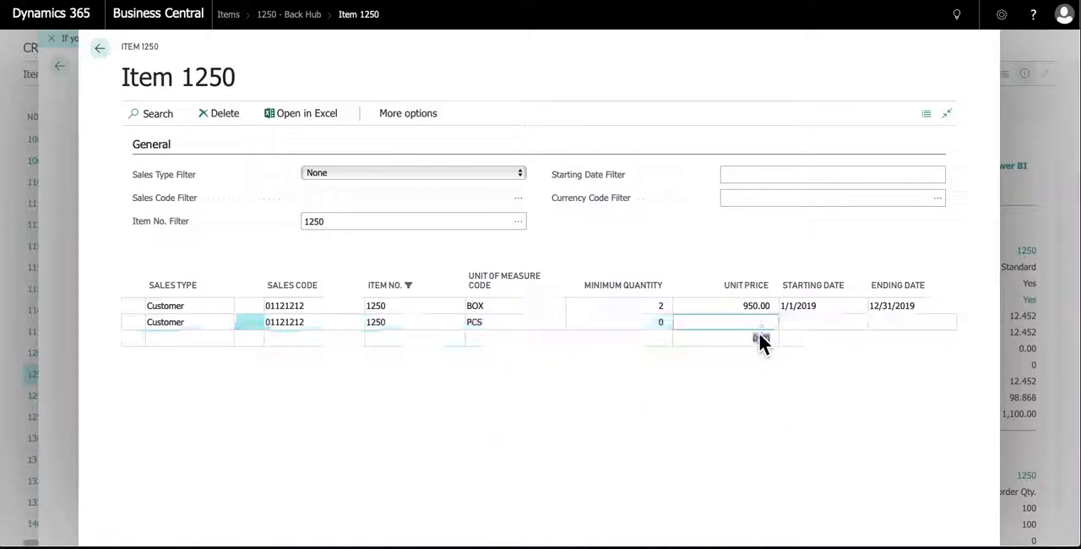
pyautogui.write('1025')
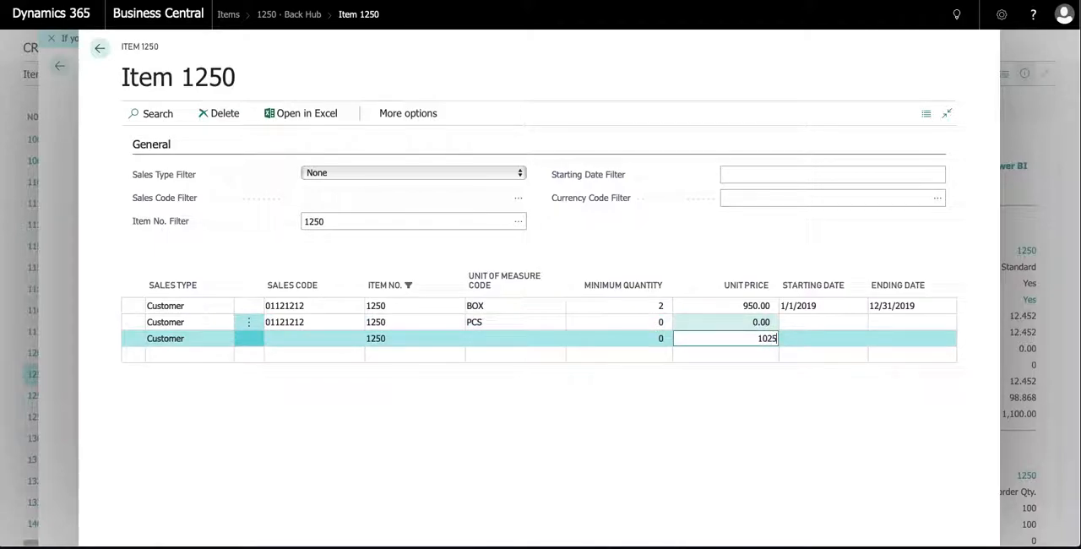
pyautogui.press('Tab')
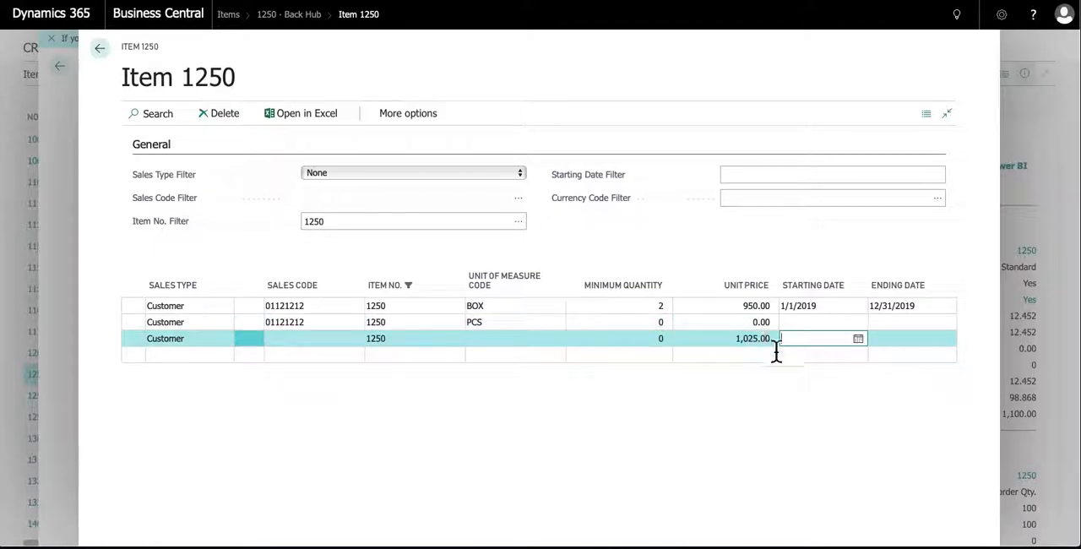
# Try to edit the unit price of the PCS price line
pyautogui.click(763, 321)
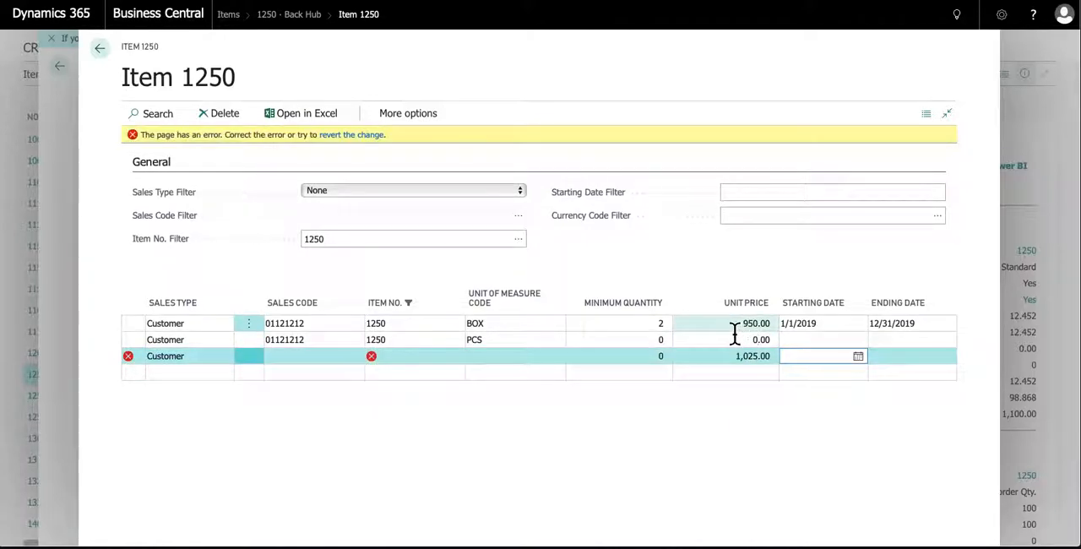
pyautogui.click(740, 341)
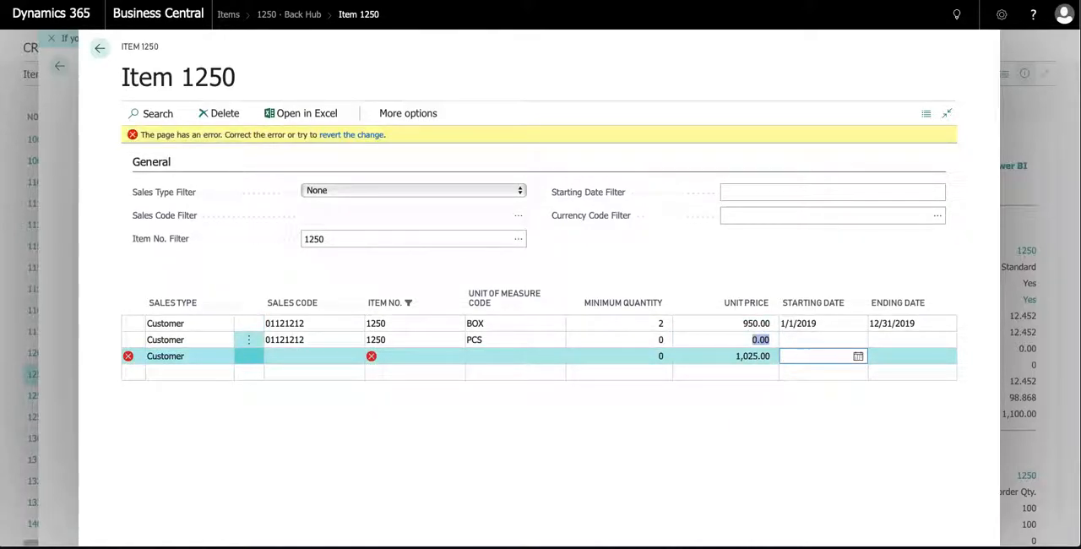
pyautogui.press('Tab')
pyautogui.press('Tab')
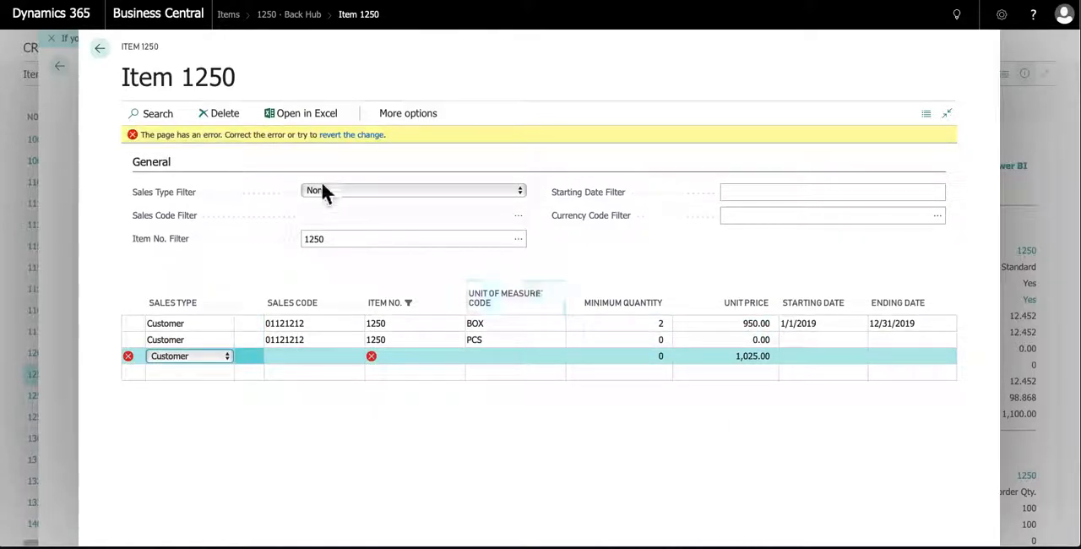
# Examine the validation error on the incomplete third price line and its available Sales Type options
pyautogui.click(134, 138)
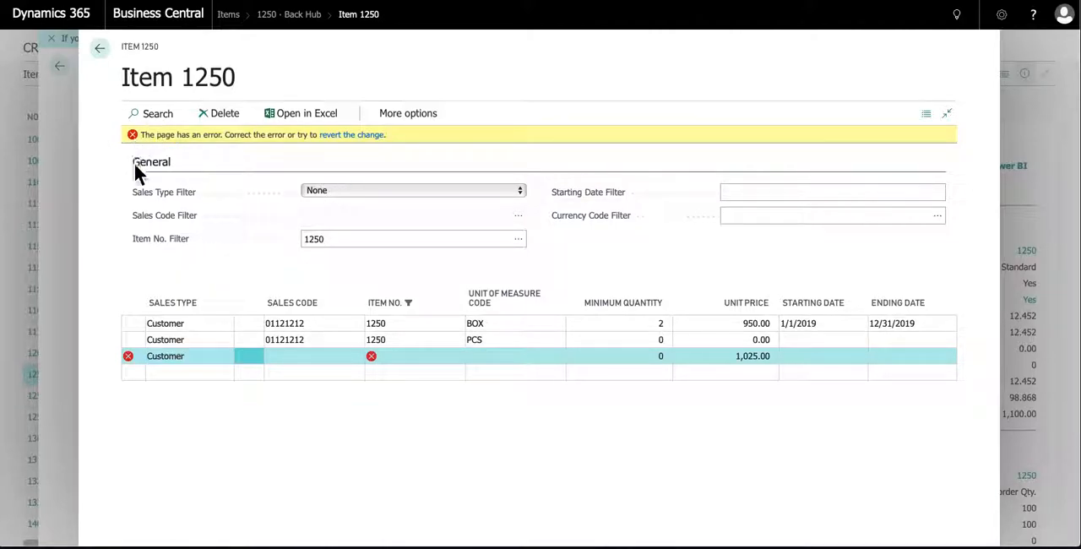
pyautogui.rightClick(130, 357)
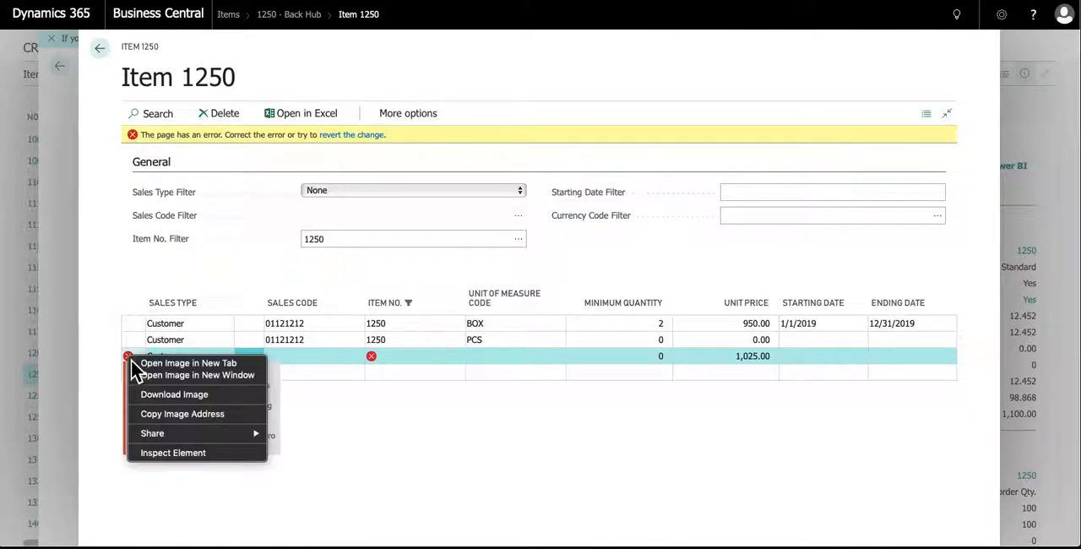
pyautogui.press('Escape')
pyautogui.click(175, 358)
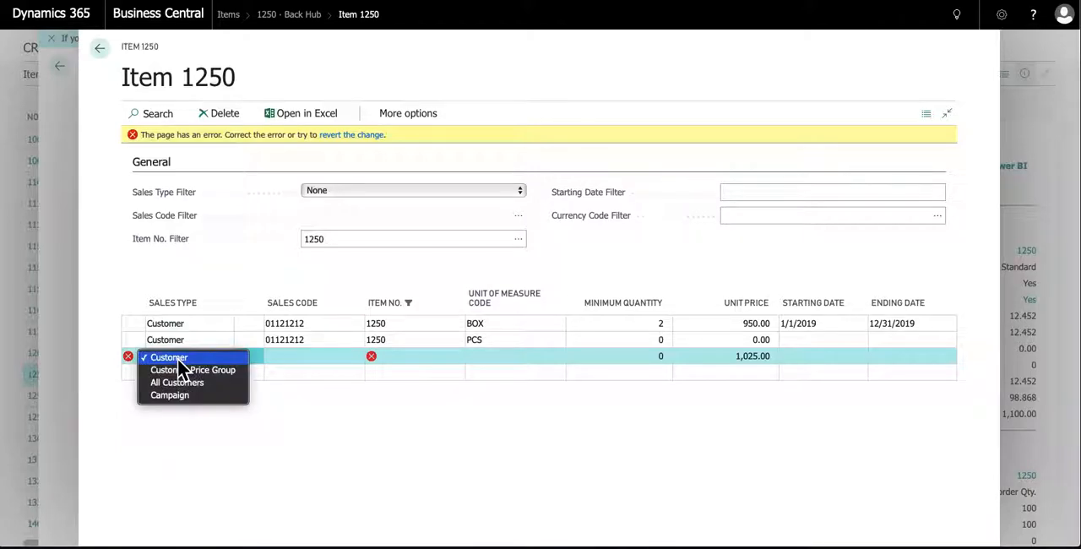
pyautogui.click(257, 356)
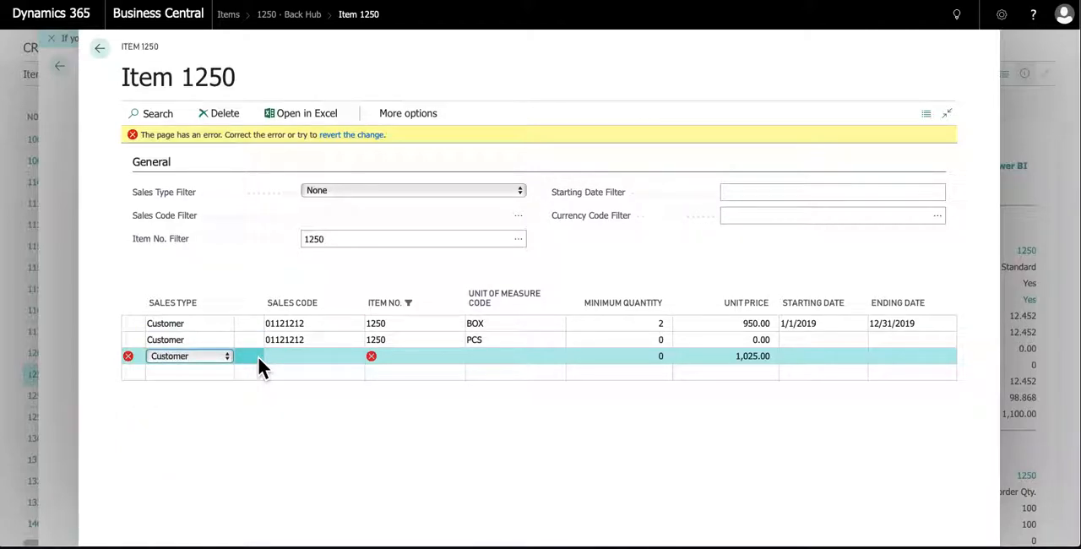
# Discard the incomplete third sales price line of item 1250
pyautogui.click(222, 115)
pyautogui.click(614, 313)
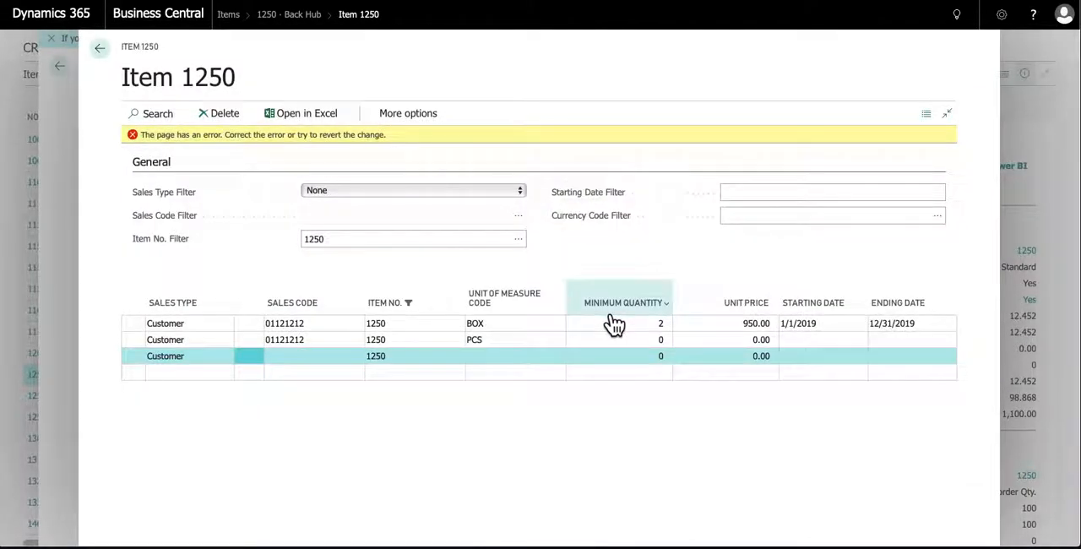
pyautogui.click(420, 325)
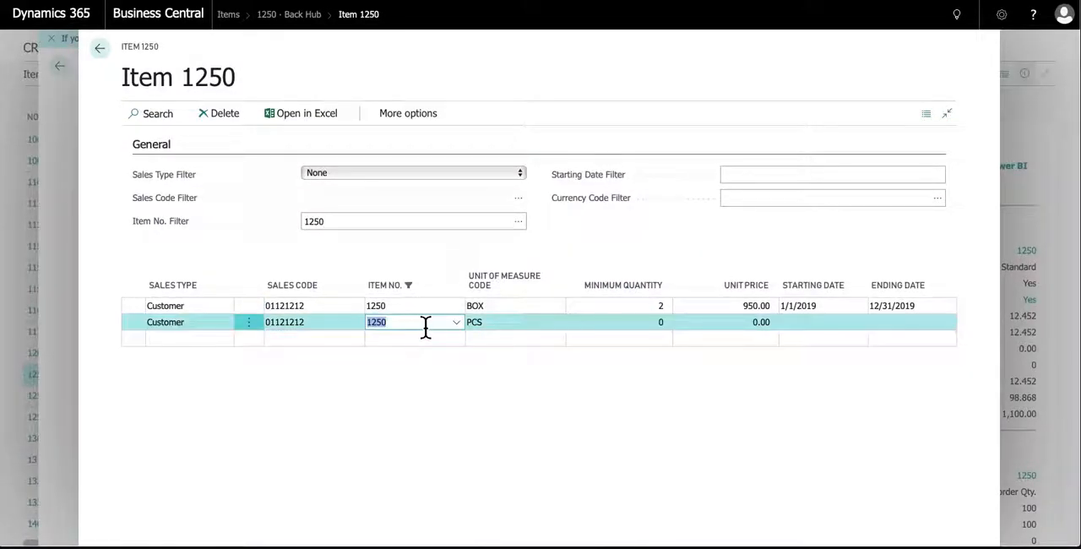
# Set the unit price of the PCS price line to 1,025
pyautogui.click(635, 330)
pyautogui.click(748, 327)
pyautogui.write('1,025')
pyautogui.press('Tab')
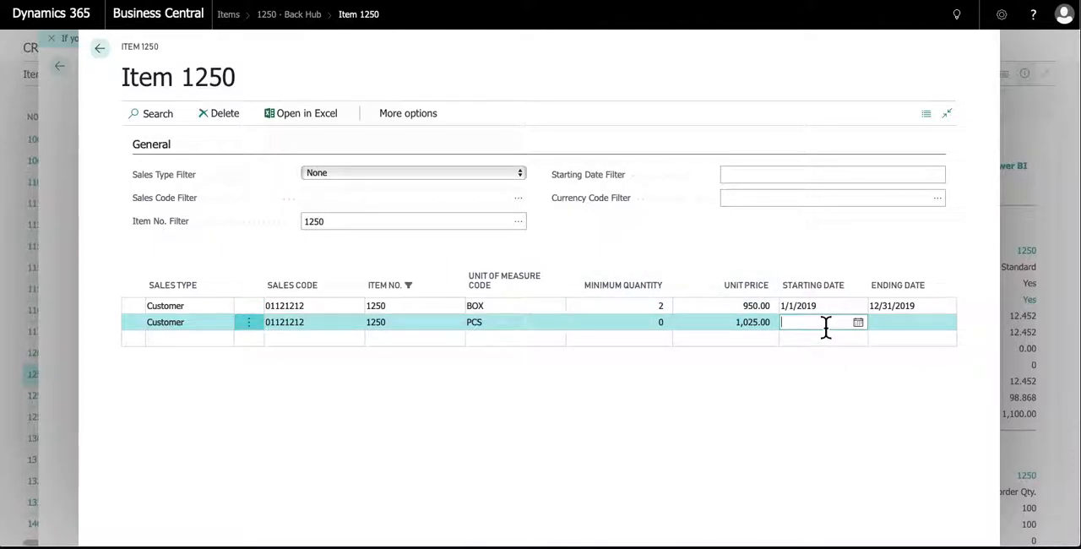
# Give the PCS price line a starting date of 1/11/2009 and an ending date of 12/31/2019, accepting the record rename
pyautogui.write('1/1')
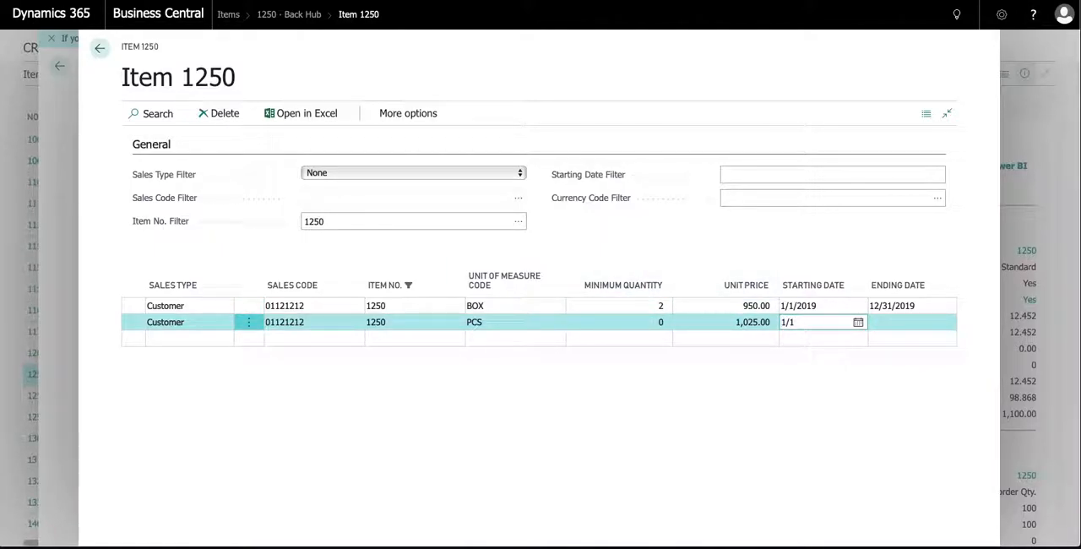
pyautogui.write('1/2009')
pyautogui.press('Tab')
pyautogui.write('12')
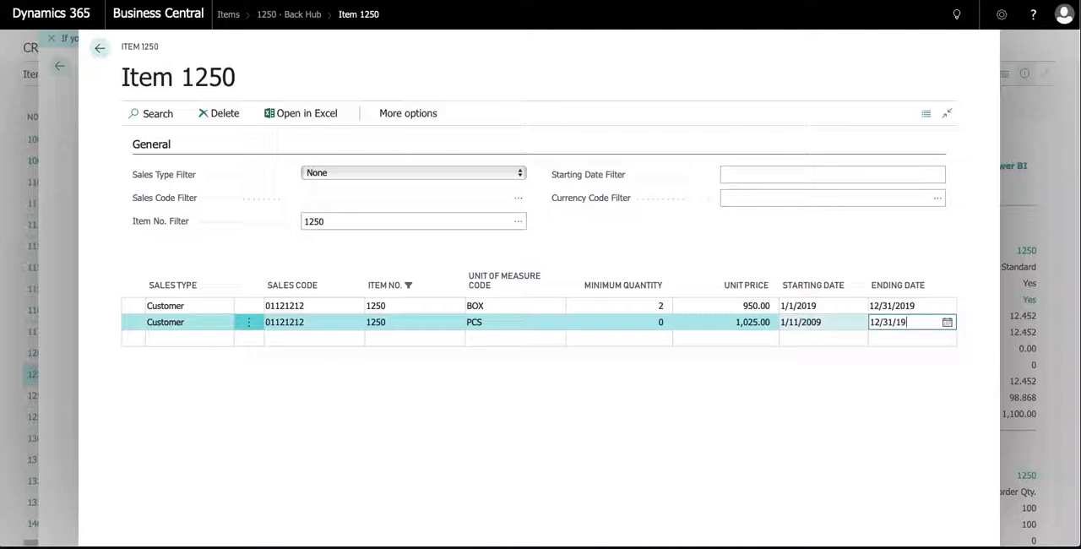
pyautogui.write('/31/2019')
pyautogui.press('Tab')
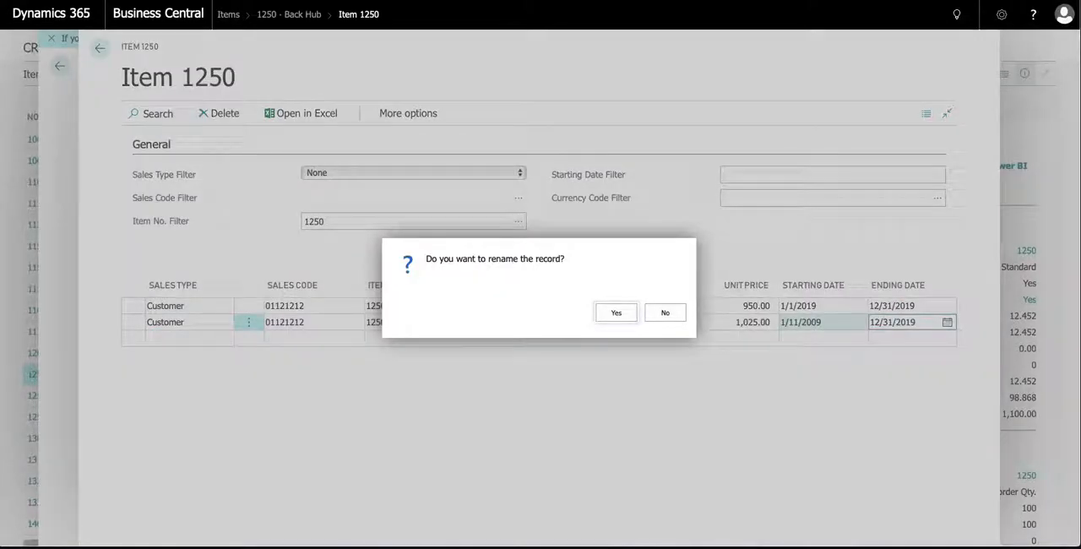
pyautogui.click(621, 317)
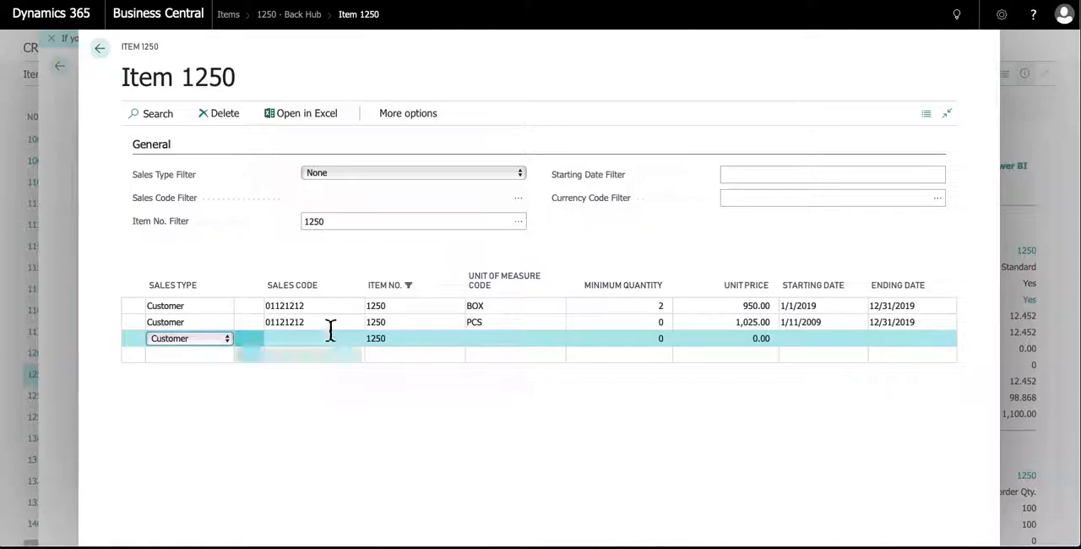
# Leave the sales prices and review the special prices and discounts overview from the Back Hub item card
pyautogui.click(72, 286)
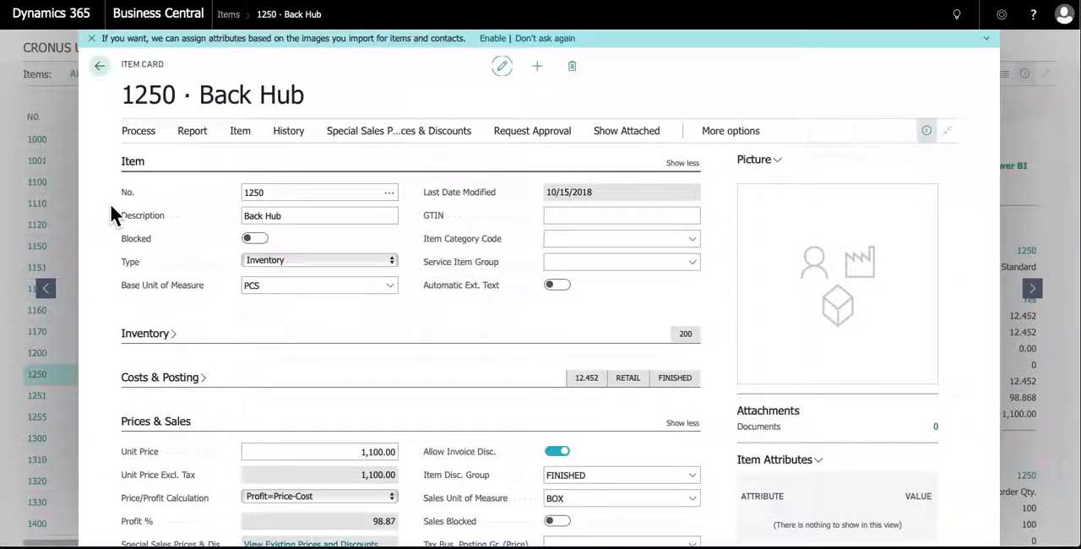
pyautogui.click(100, 68)
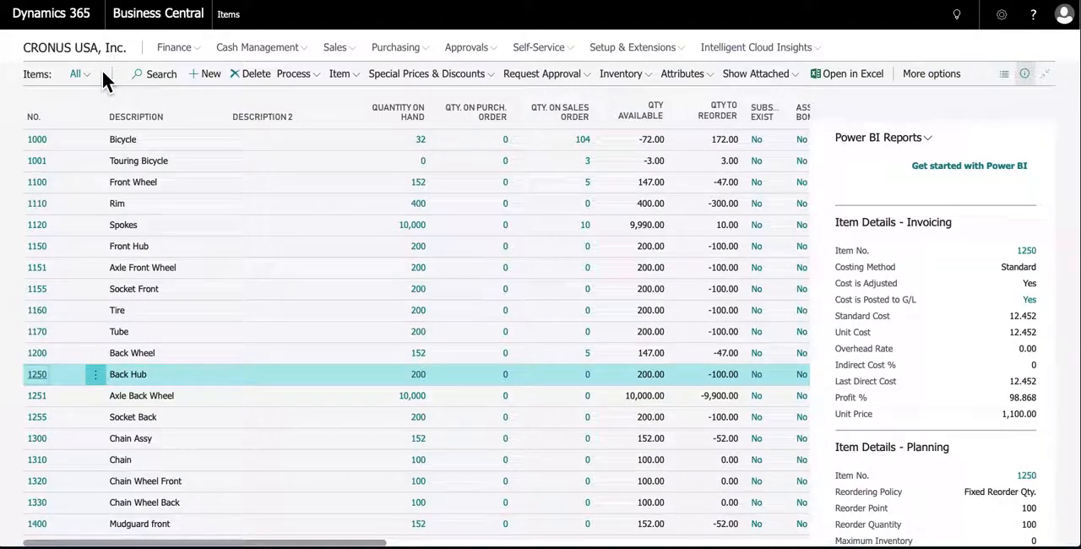
pyautogui.click(37, 377)
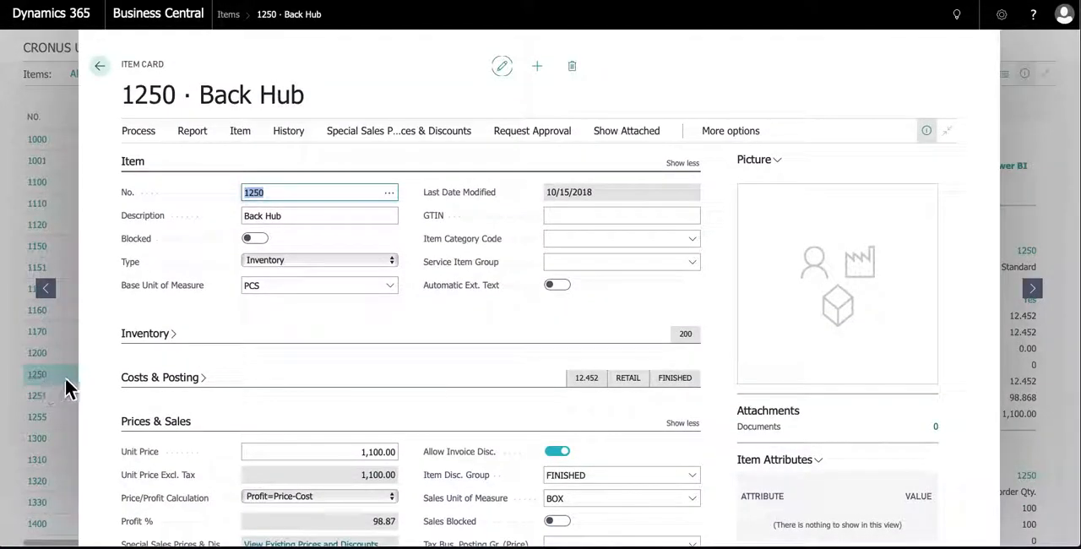
pyautogui.click(414, 143)
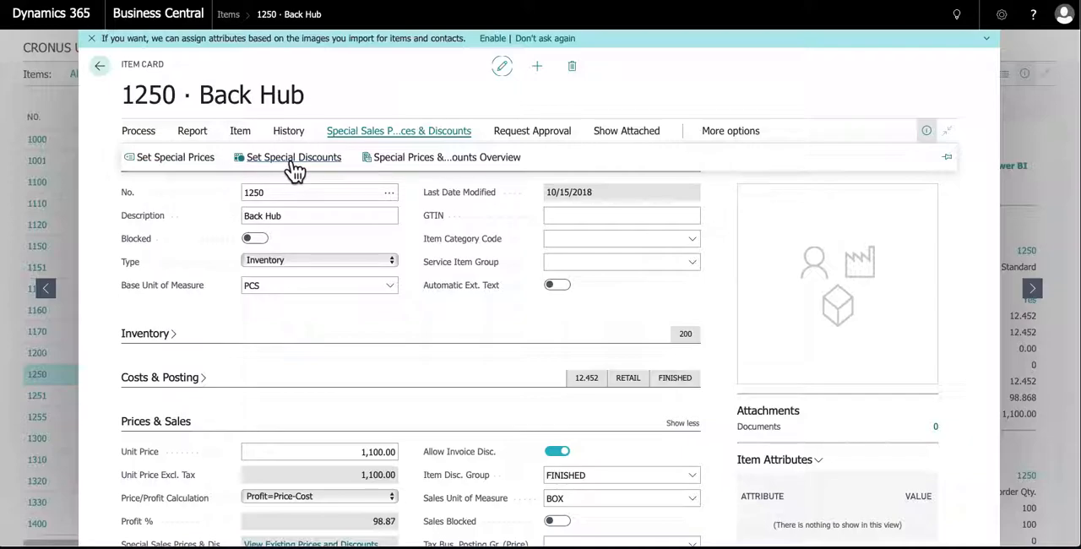
pyautogui.click(428, 160)
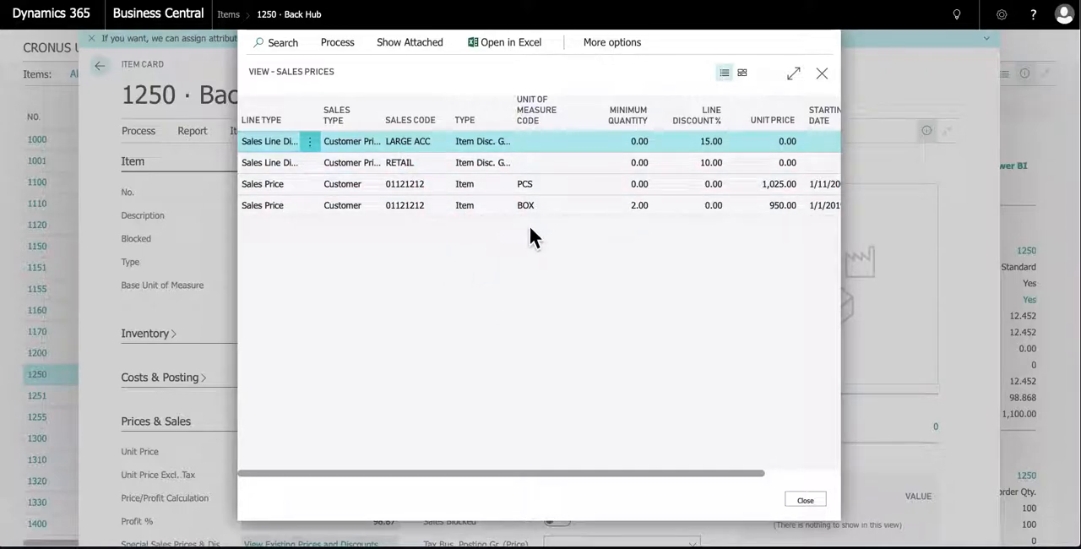
pyautogui.click(809, 504)
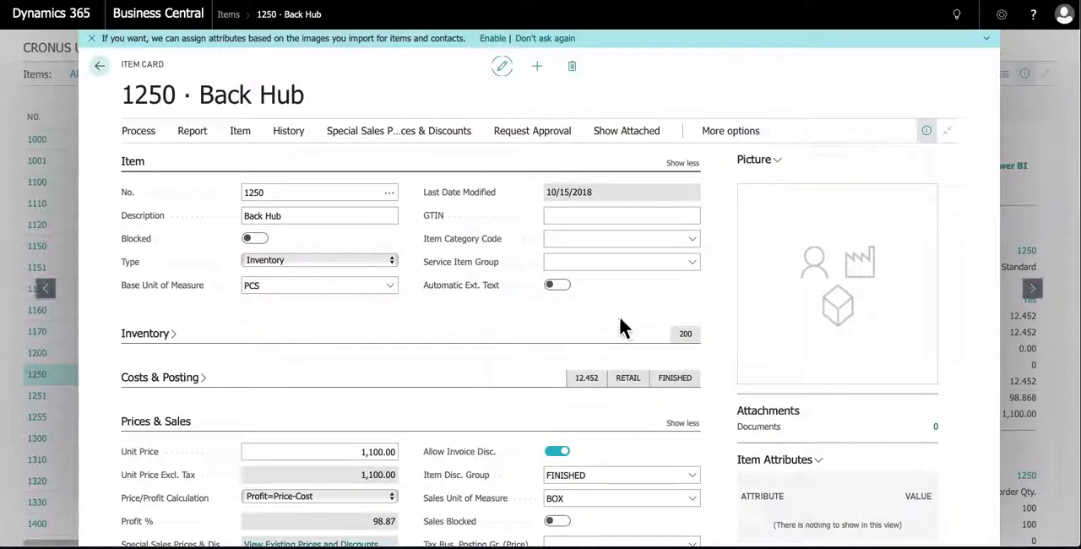
# Examine the approval request options and the additional actions available for the Back Hub item
pyautogui.click(556, 140)
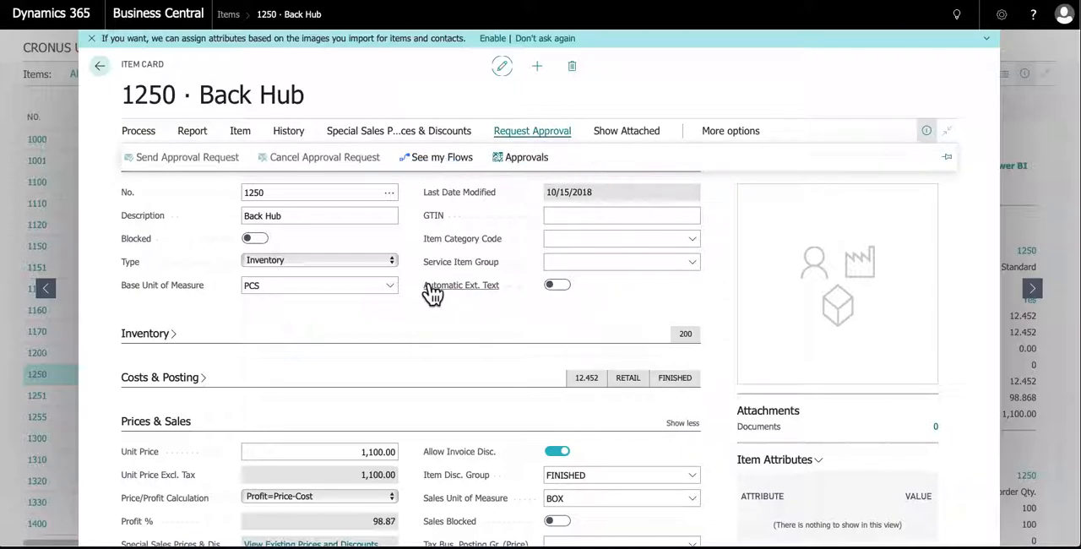
pyautogui.moveTo(432, 292)
pyautogui.scroll(1, 469, 320)
pyautogui.click(664, 215)
pyautogui.click(717, 135)
pyautogui.click(717, 136)
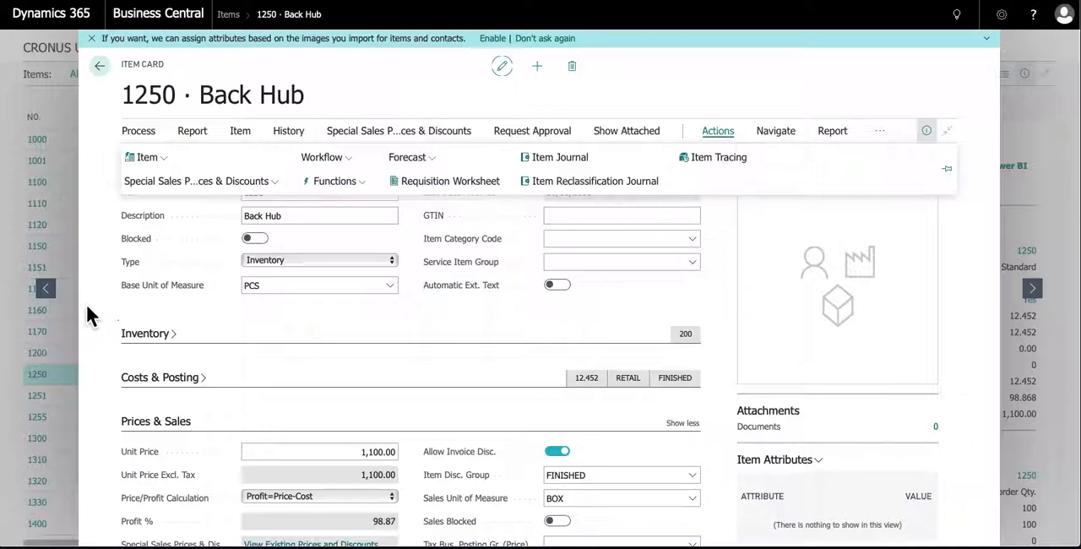
# Reopen the Back Hub item card and expand its Costs & Posting details
pyautogui.click(102, 65)
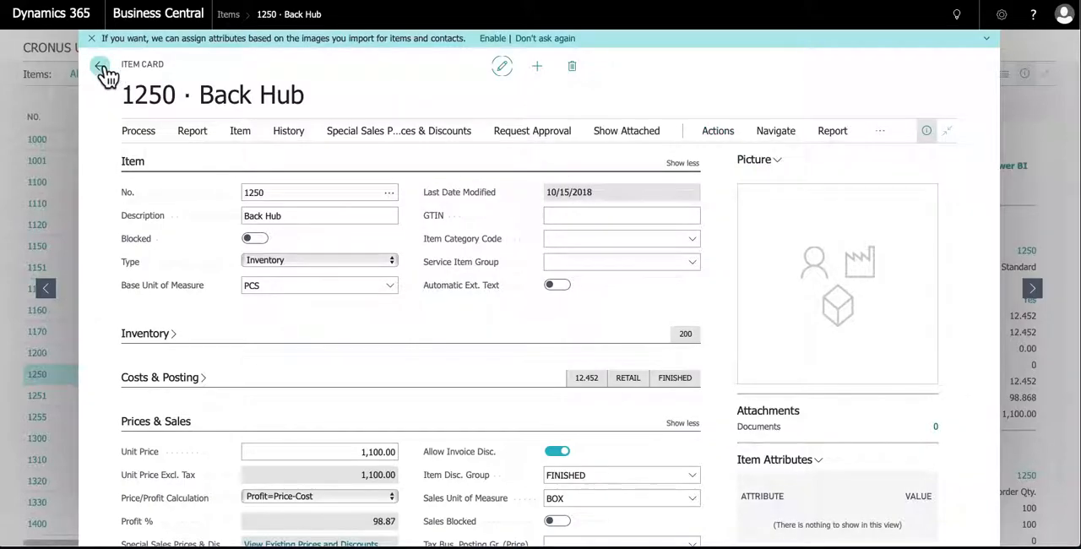
pyautogui.click(37, 374)
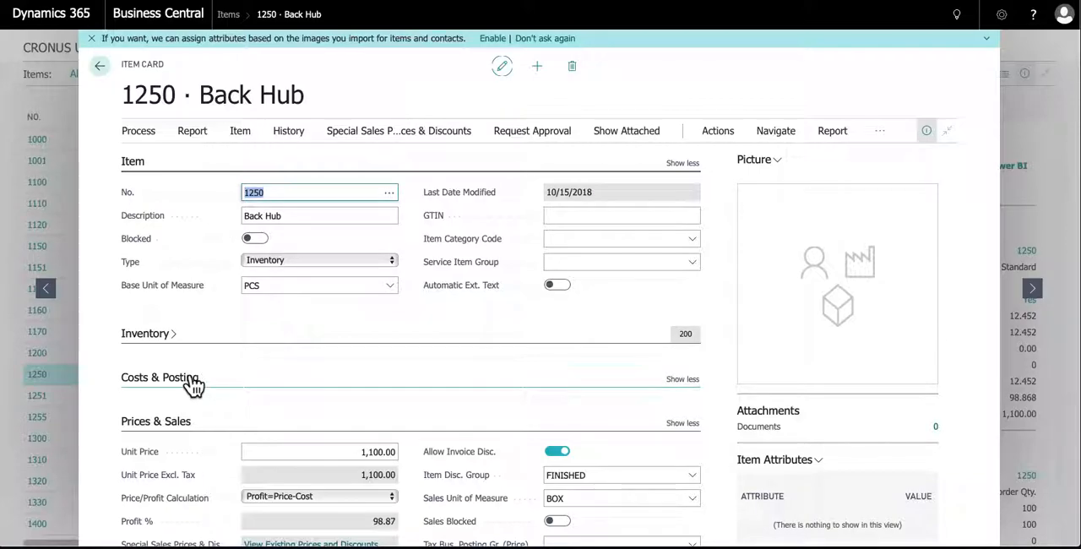
pyautogui.click(193, 382)
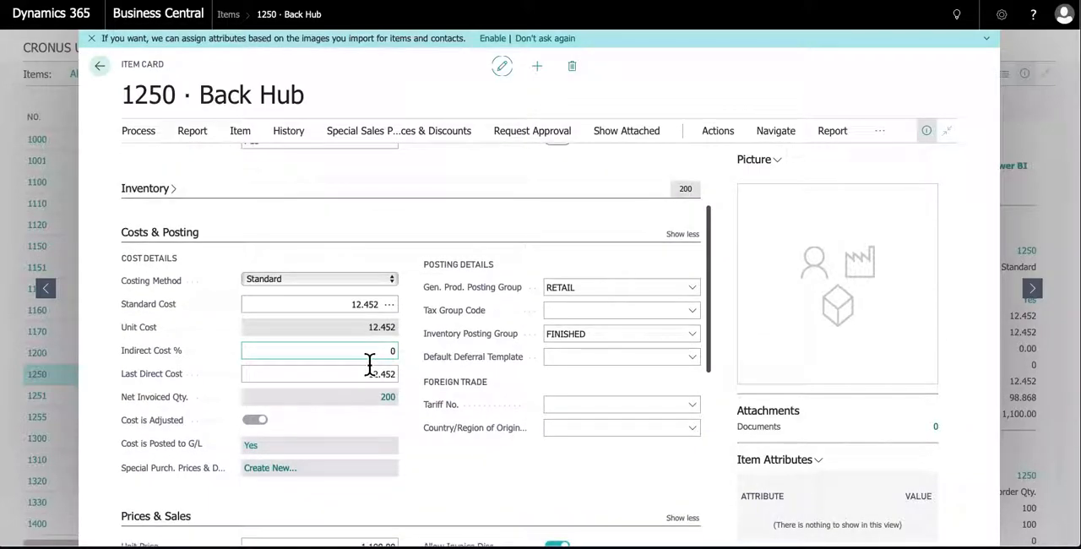
# Set the Back Hub item's Indirect Cost % to 17
pyautogui.click(336, 351)
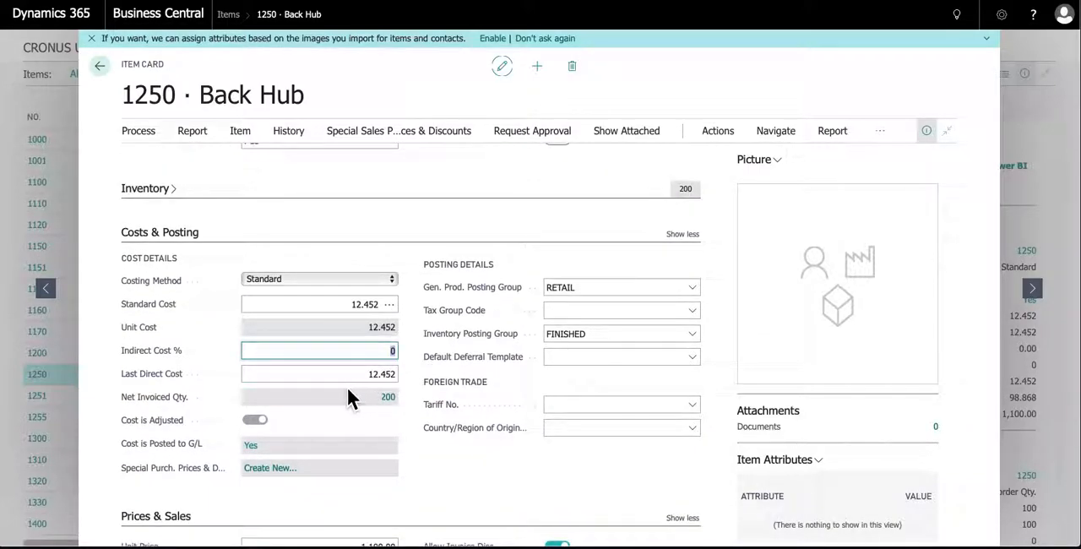
pyautogui.click(349, 376)
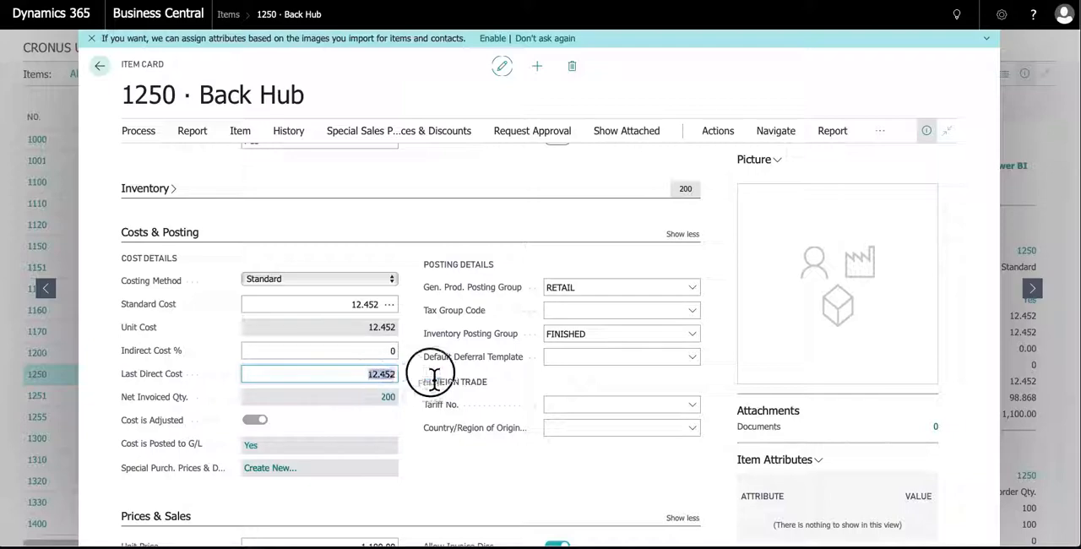
pyautogui.click(390, 352)
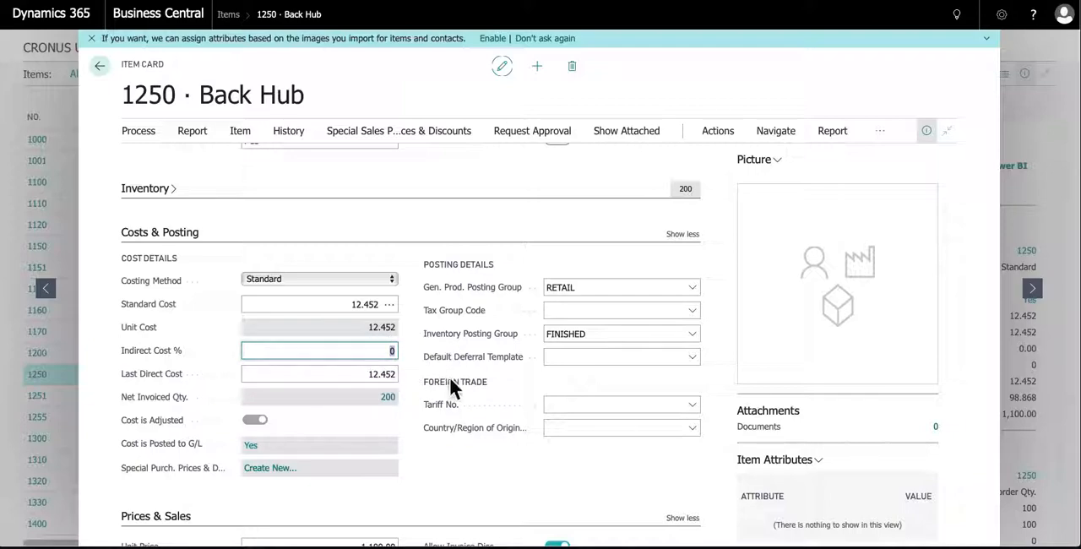
pyautogui.write('15')
pyautogui.write('7')
pyautogui.press('Tab')
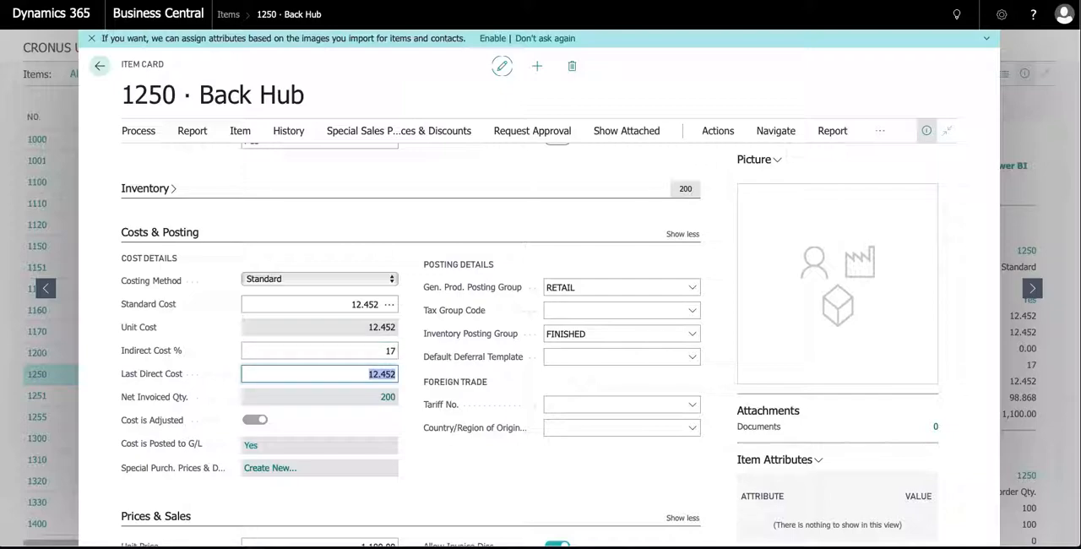
# Leave the Back Hub item card and open the list of customers
pyautogui.click(382, 350)
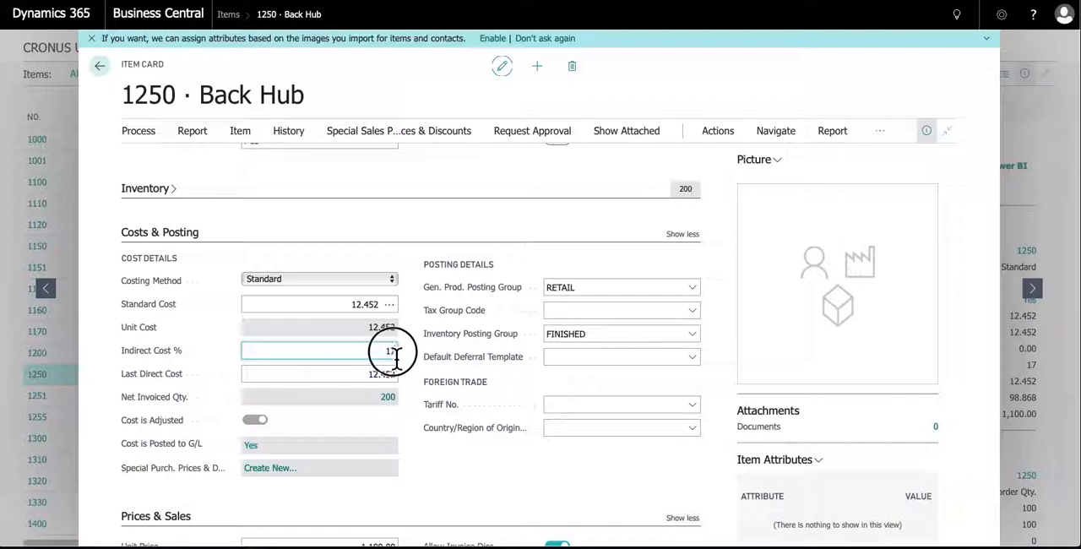
pyautogui.doubleClick(388, 351)
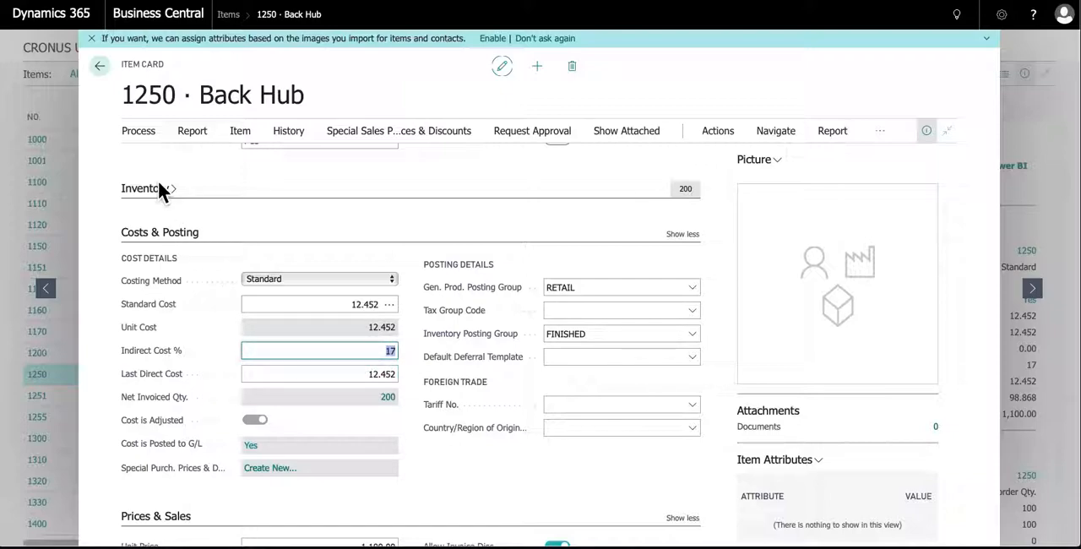
pyautogui.click(99, 72)
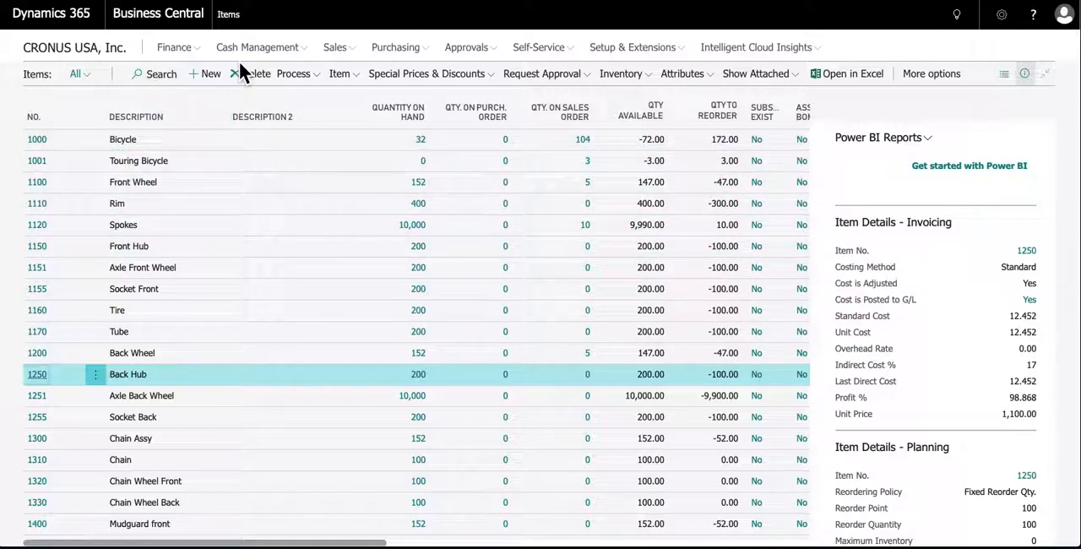
pyautogui.click(353, 51)
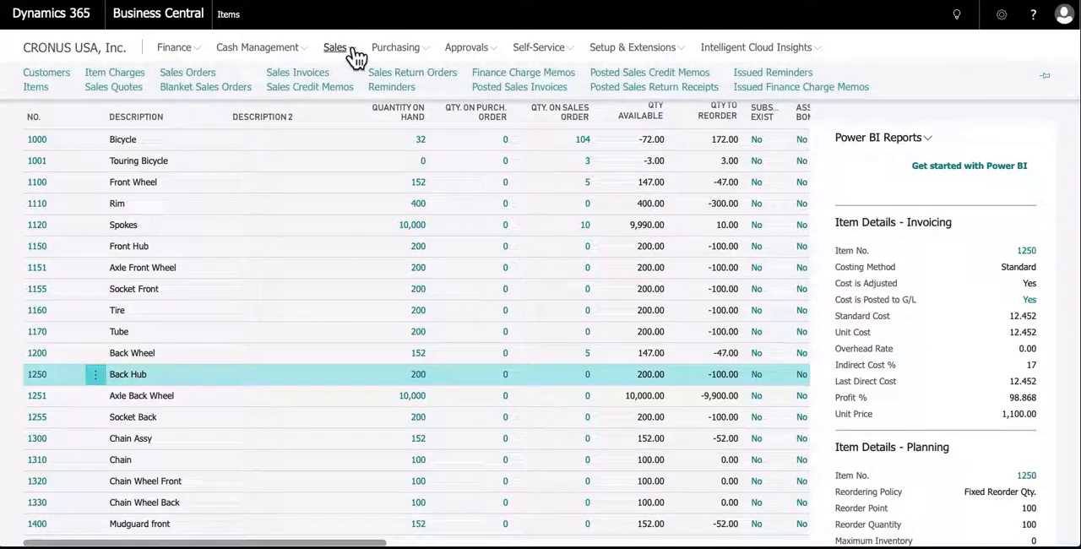
pyautogui.click(57, 73)
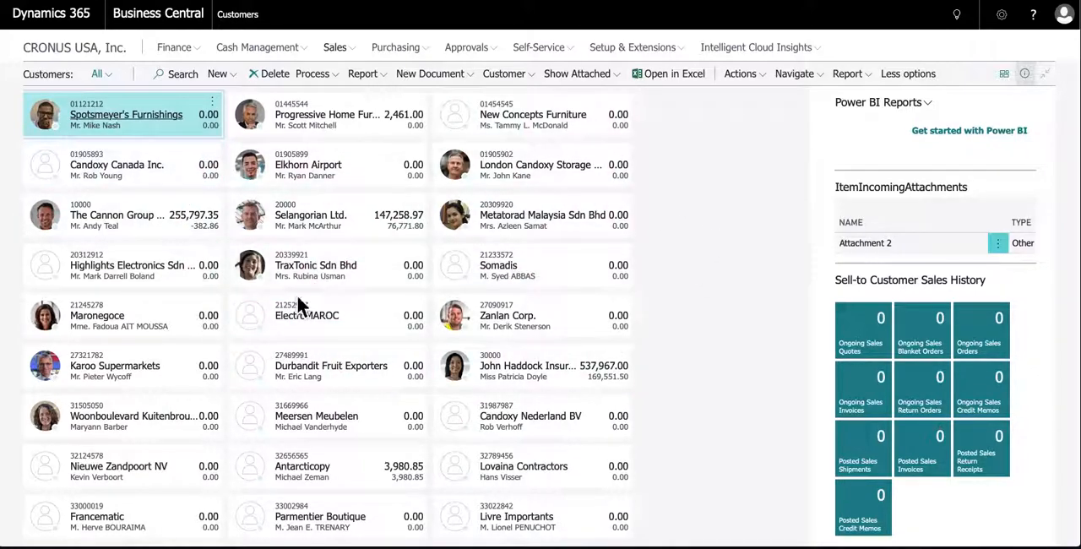
# Show the customers in the List layout, then restore the Tiles layout
pyautogui.click(1005, 75)
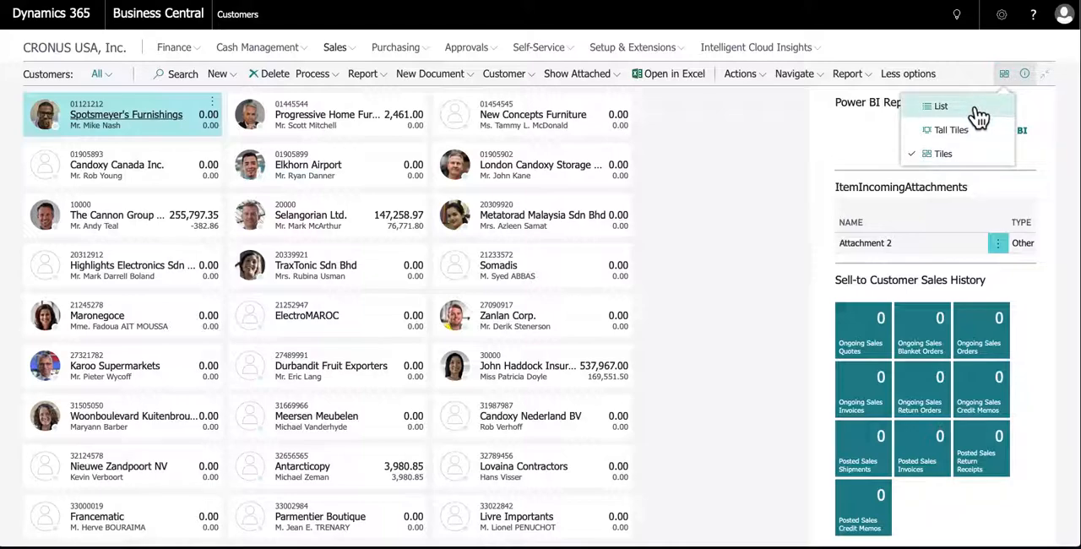
pyautogui.click(979, 110)
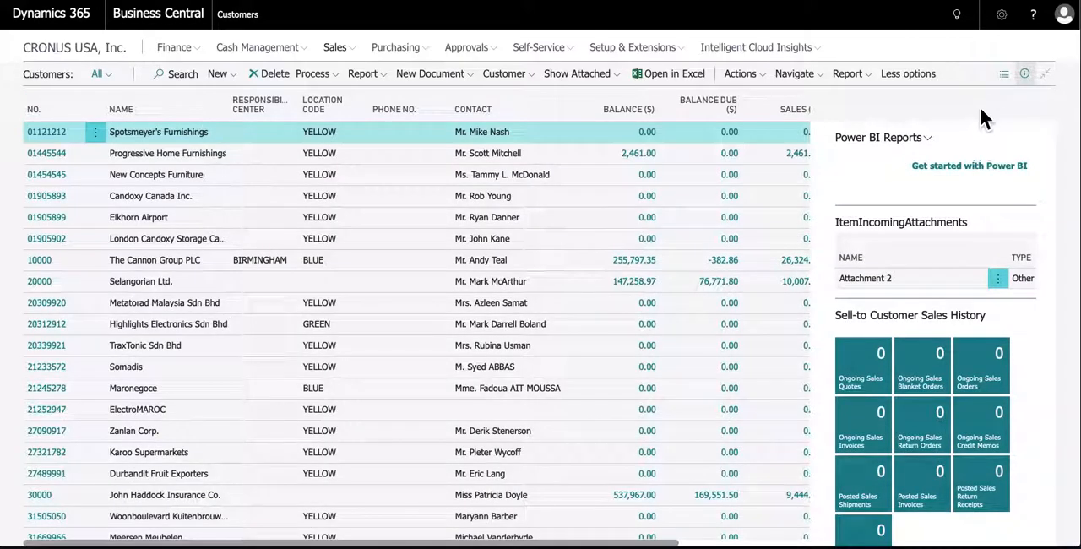
pyautogui.click(1004, 77)
pyautogui.click(944, 155)
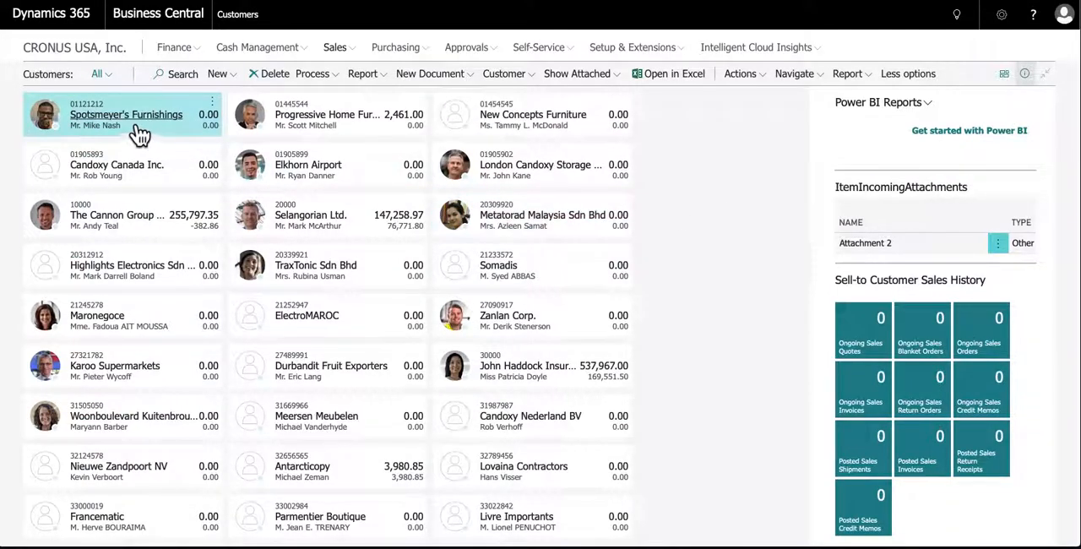
# Open the Spotsmeyer's Furnishings customer card and show all fields of its General section
pyautogui.click(90, 117)
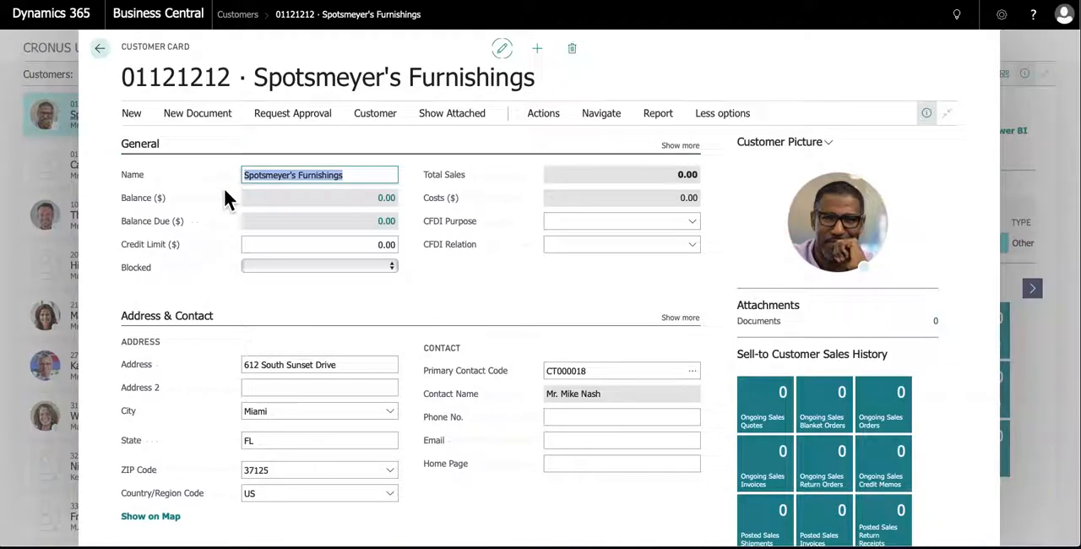
pyautogui.click(683, 146)
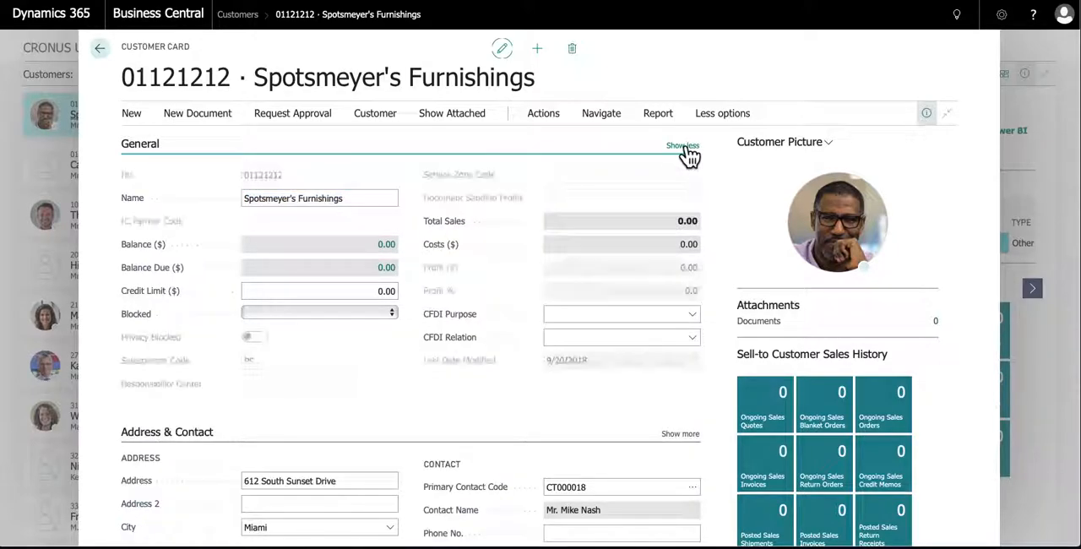
pyautogui.click(270, 177)
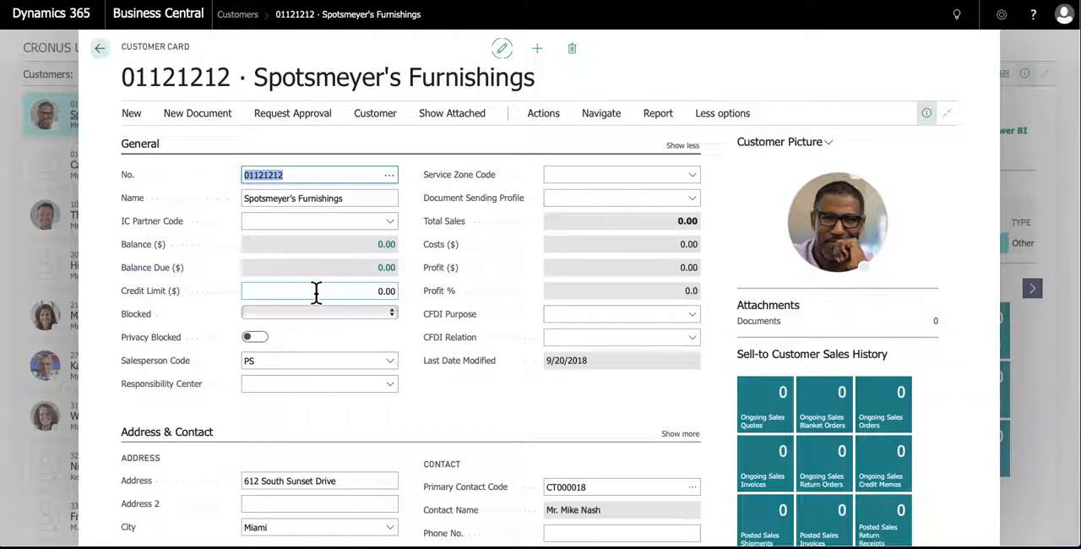
# Check the available Blocked options for Spotsmeyer's Furnishings without choosing one
pyautogui.moveTo(171, 237)
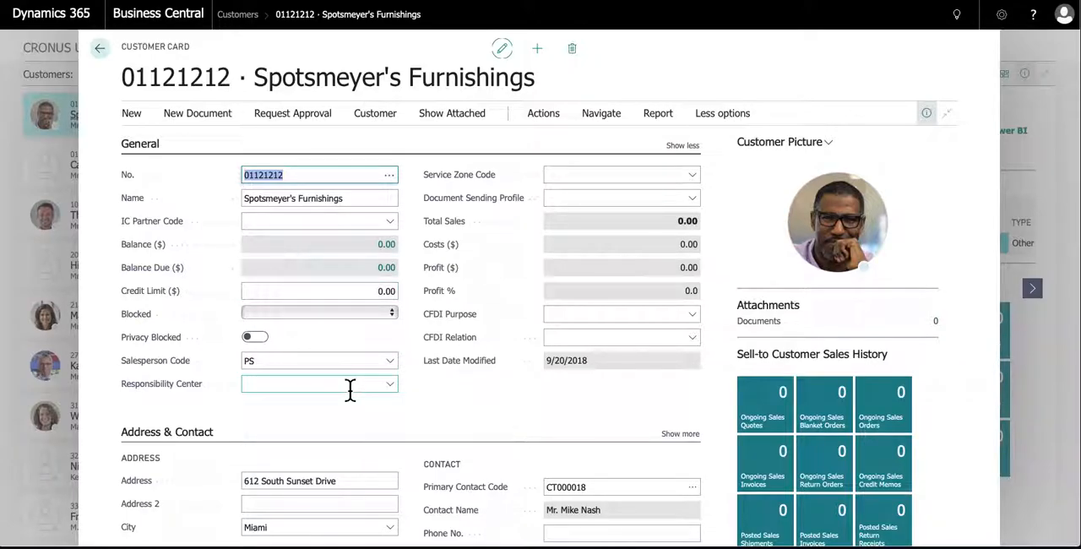
pyautogui.click(393, 314)
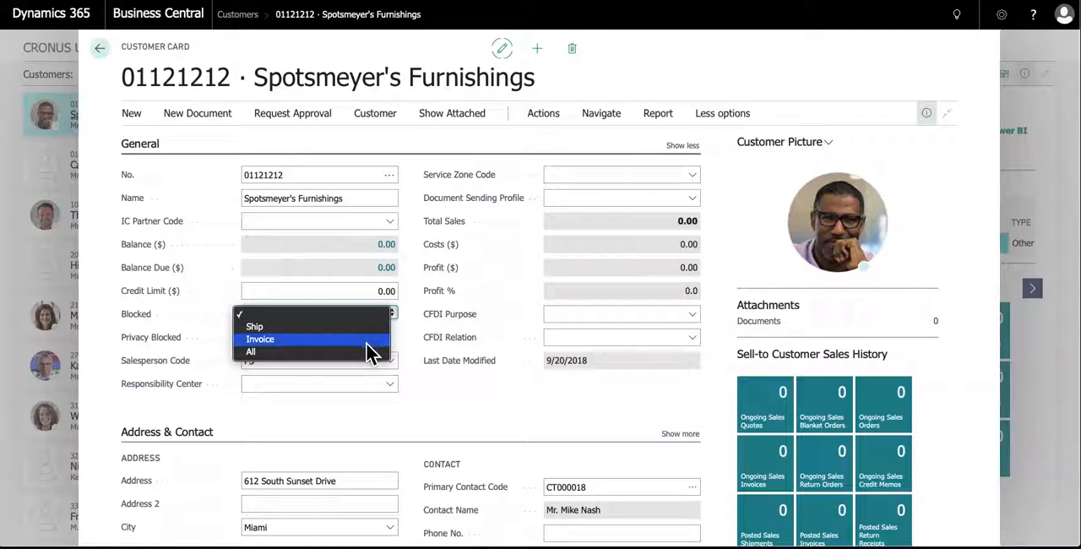
pyautogui.click(410, 331)
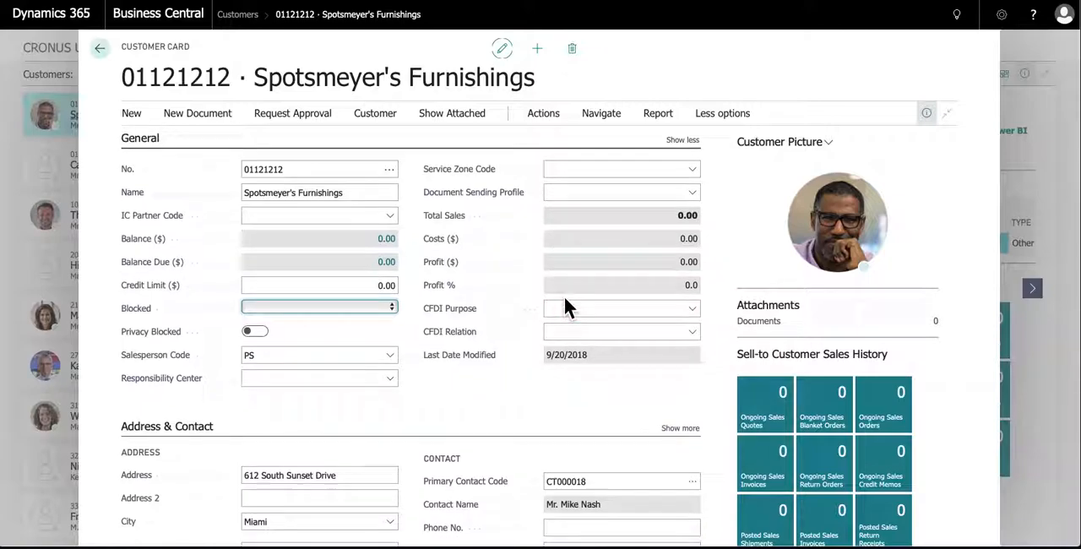
# Review the customer's Address & Contact section and collapse it
pyautogui.scroll(-5, 565, 308)
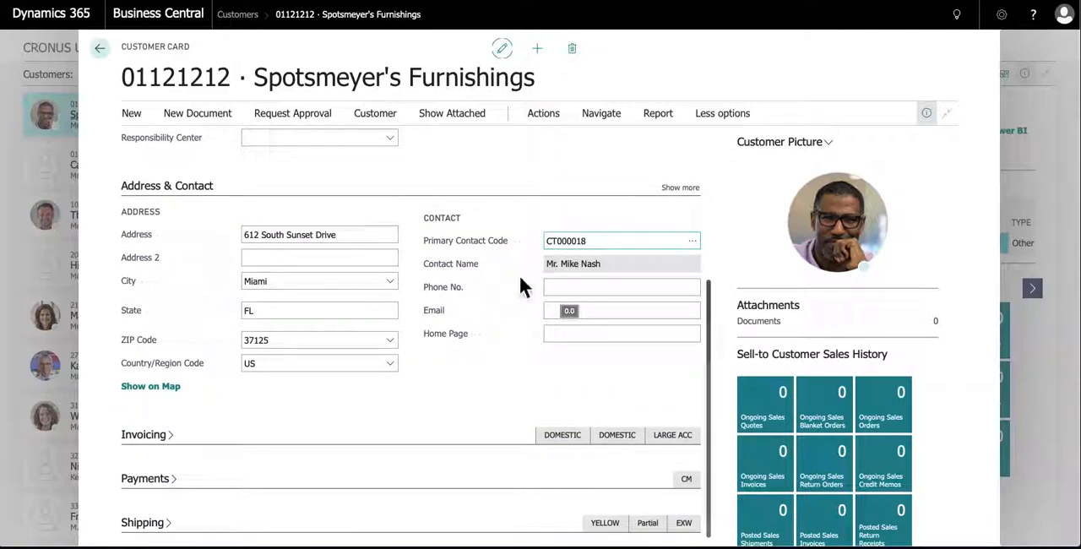
pyautogui.scroll(-1, 508, 285)
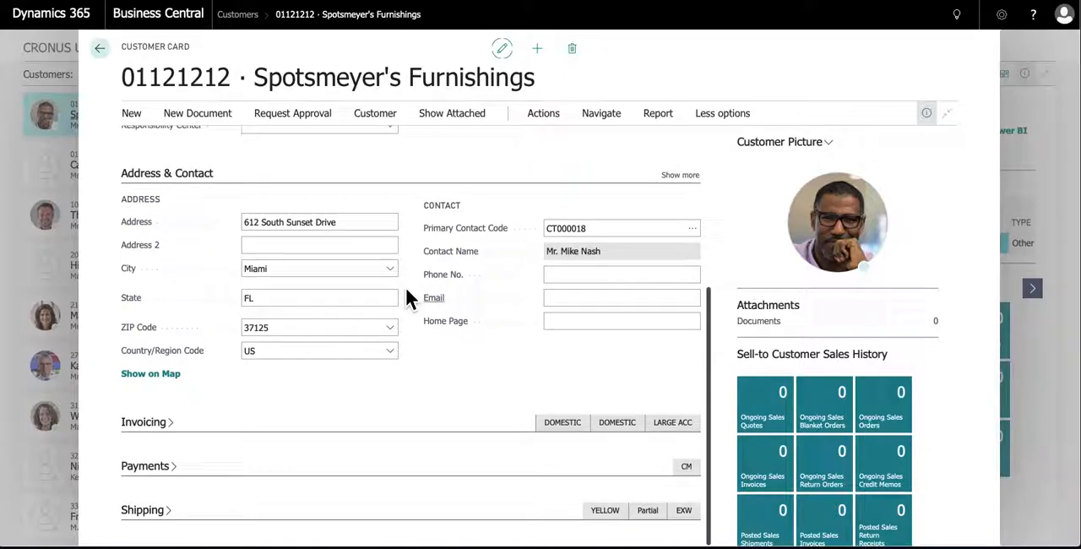
pyautogui.click(153, 175)
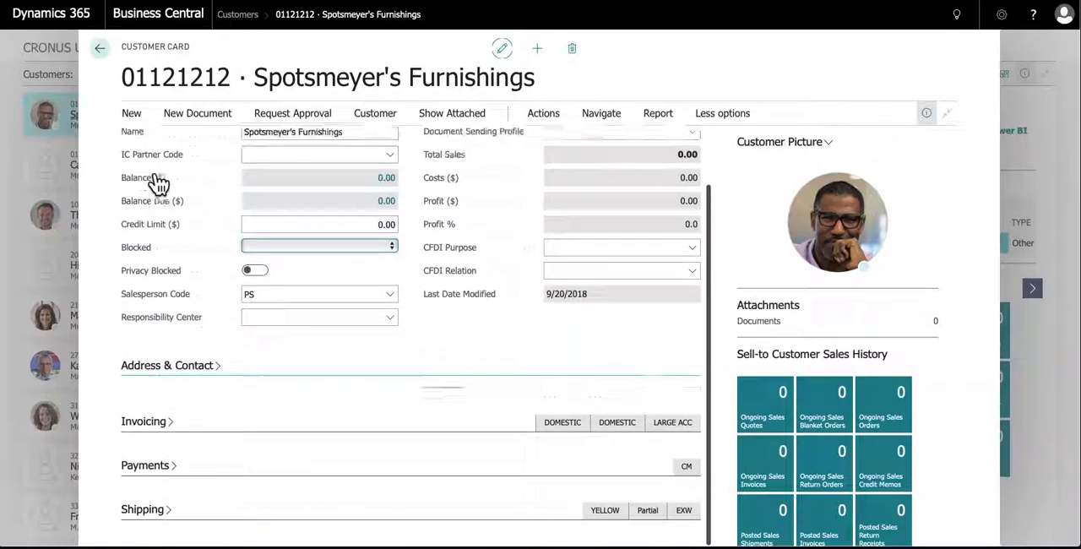
# Expand the Invoicing section of the customer card and show all of its fields
pyautogui.click(135, 429)
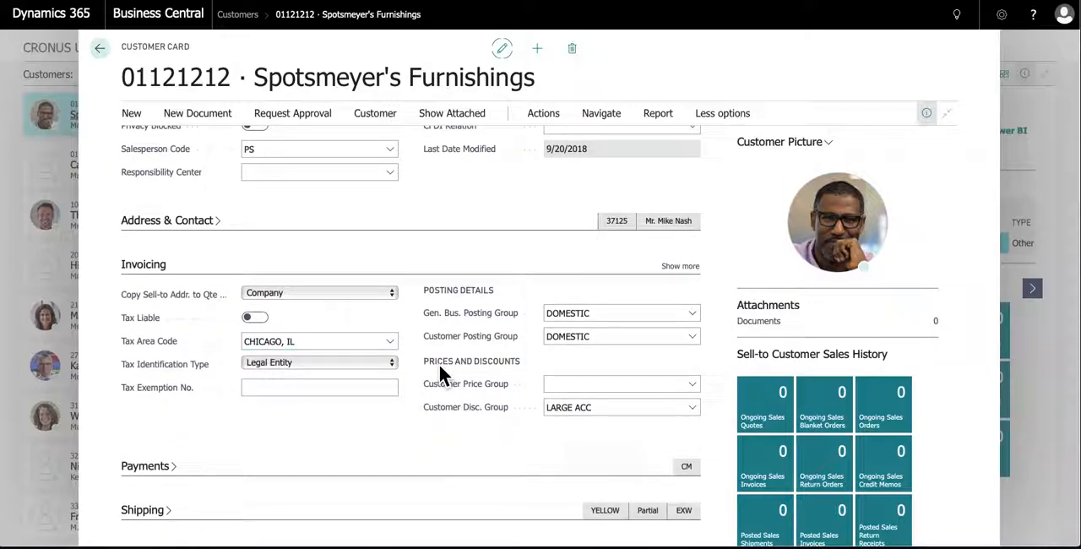
pyautogui.click(337, 390)
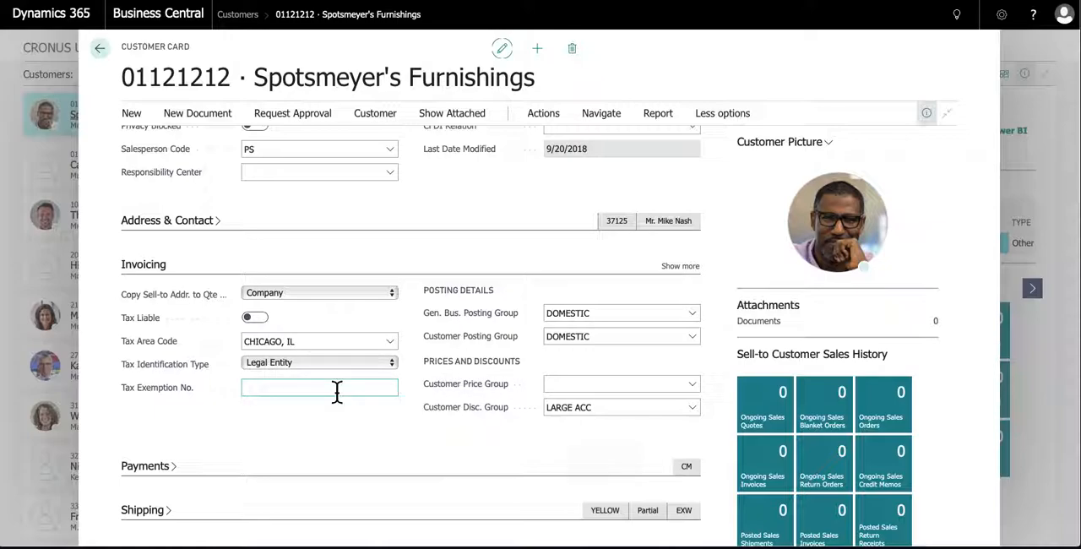
pyautogui.click(349, 341)
pyautogui.click(682, 266)
pyautogui.scroll(-1, 508, 305)
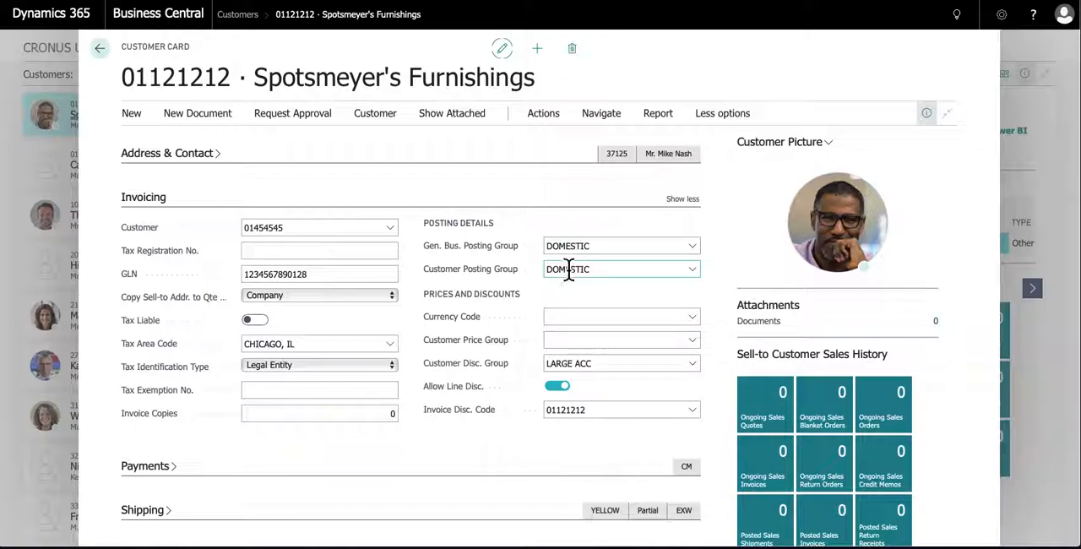
# Examine the bill-to customer, available Currency Code options and Customer Price Group field in Invoicing without changing any value
pyautogui.click(249, 227)
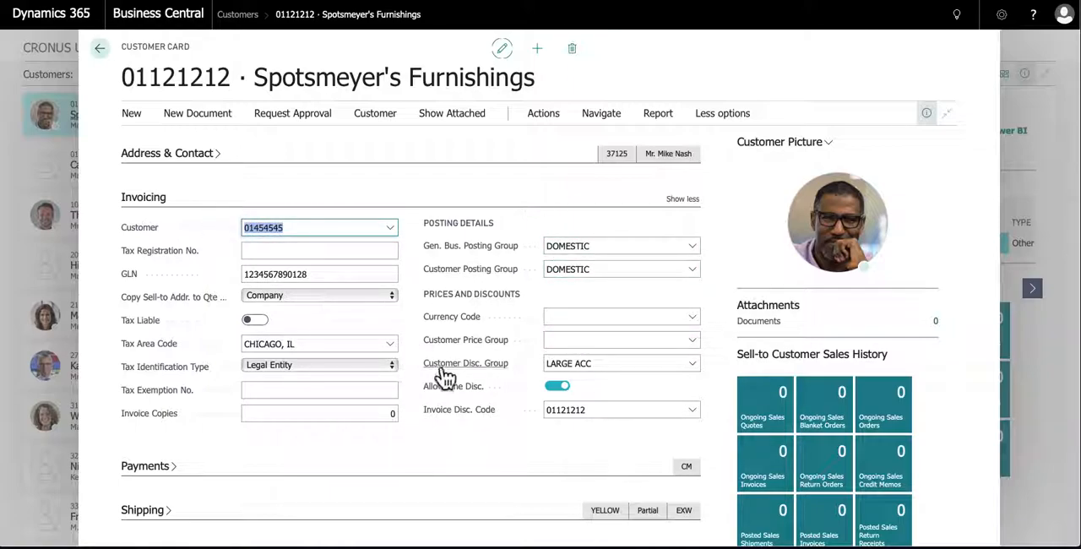
pyautogui.click(580, 319)
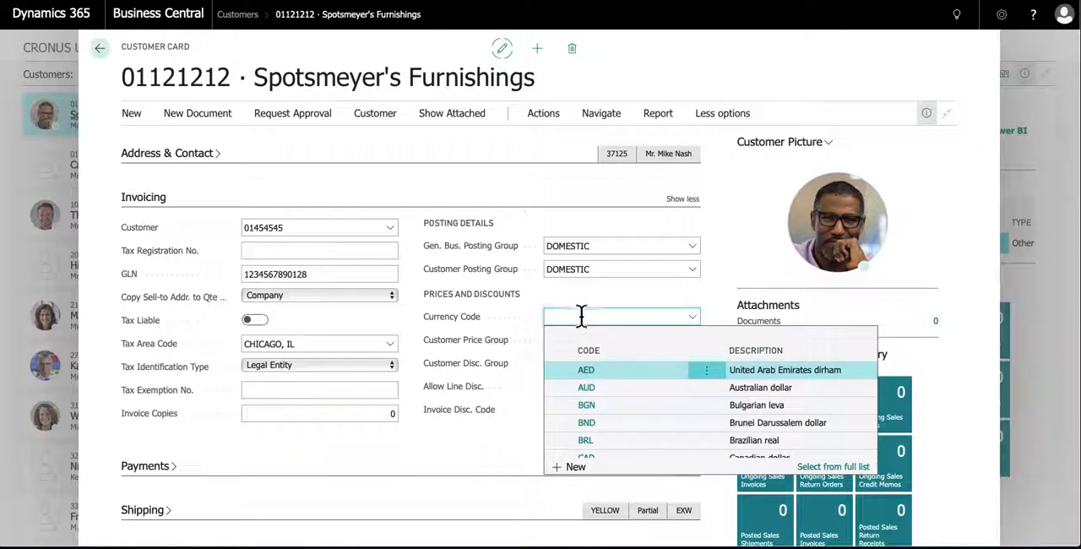
pyautogui.click(578, 305)
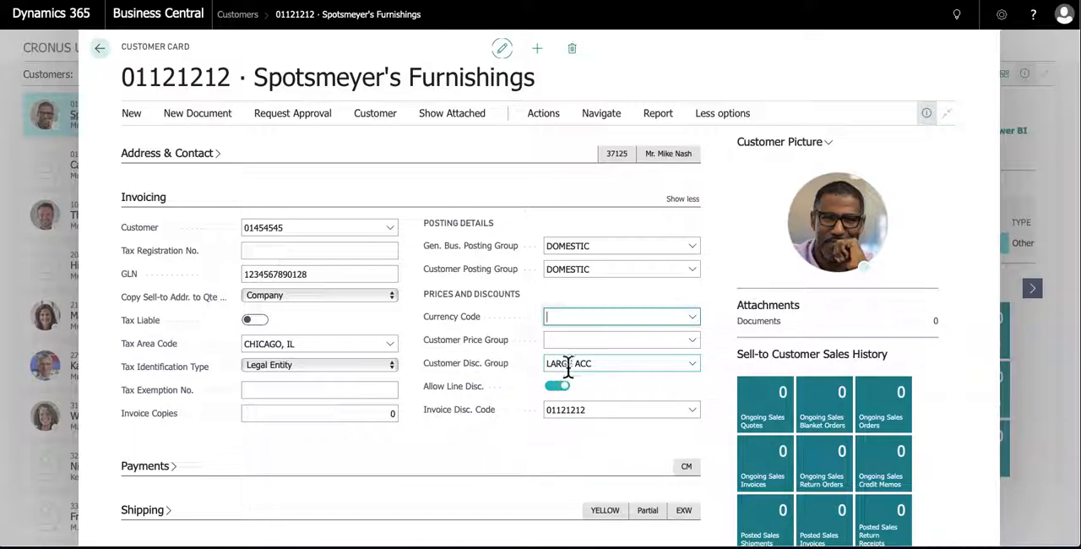
pyautogui.click(596, 342)
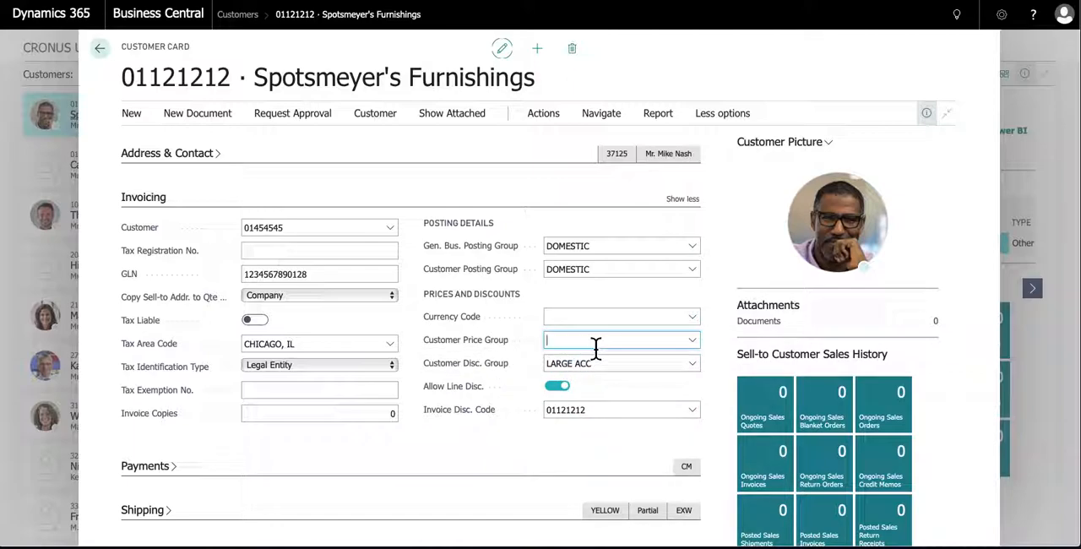
pyautogui.click(715, 337)
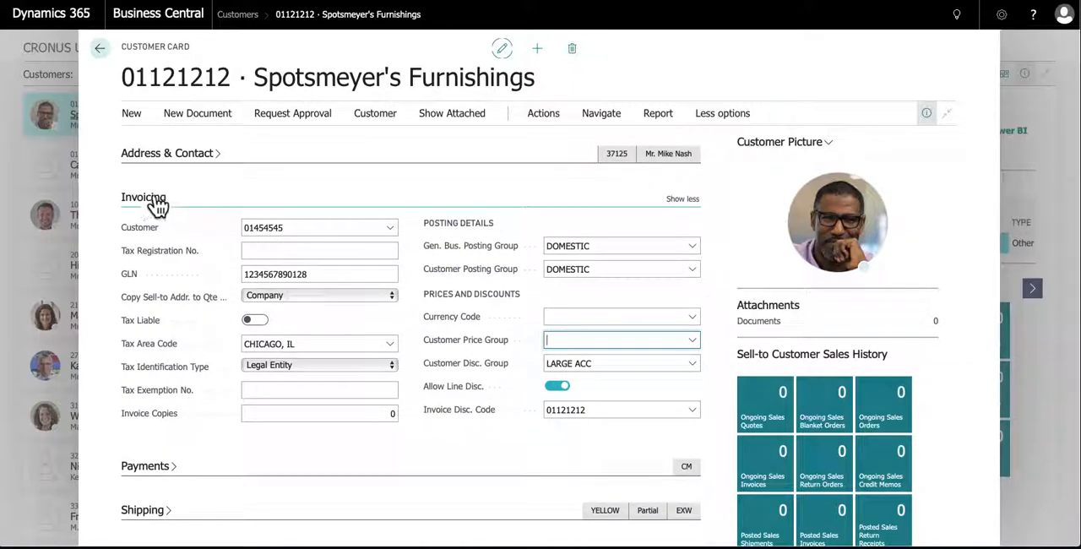
# Collapse the Invoicing and General sections and expand the Payments section of the customer card
pyautogui.click(141, 201)
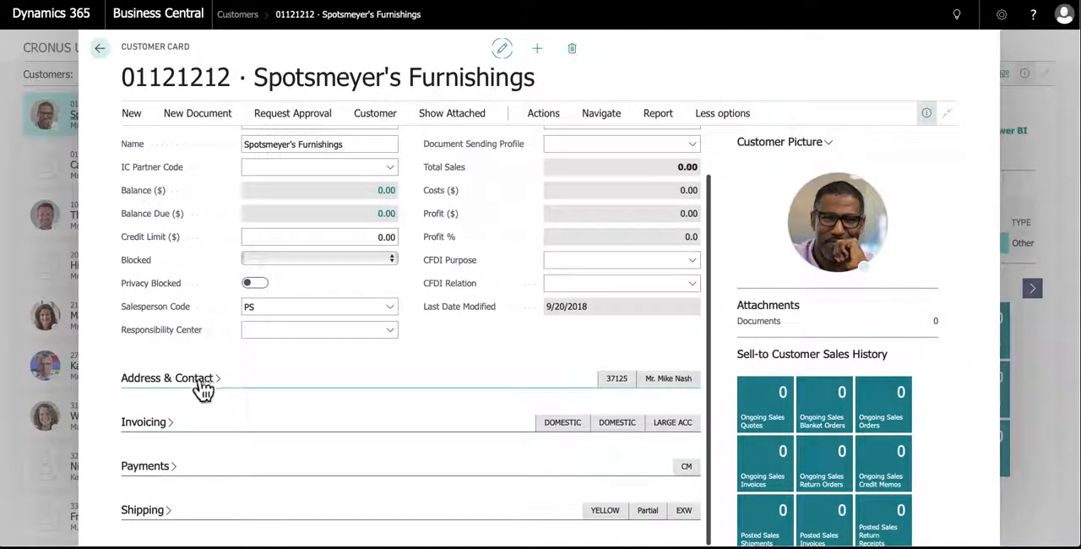
pyautogui.scroll(2, 155, 270)
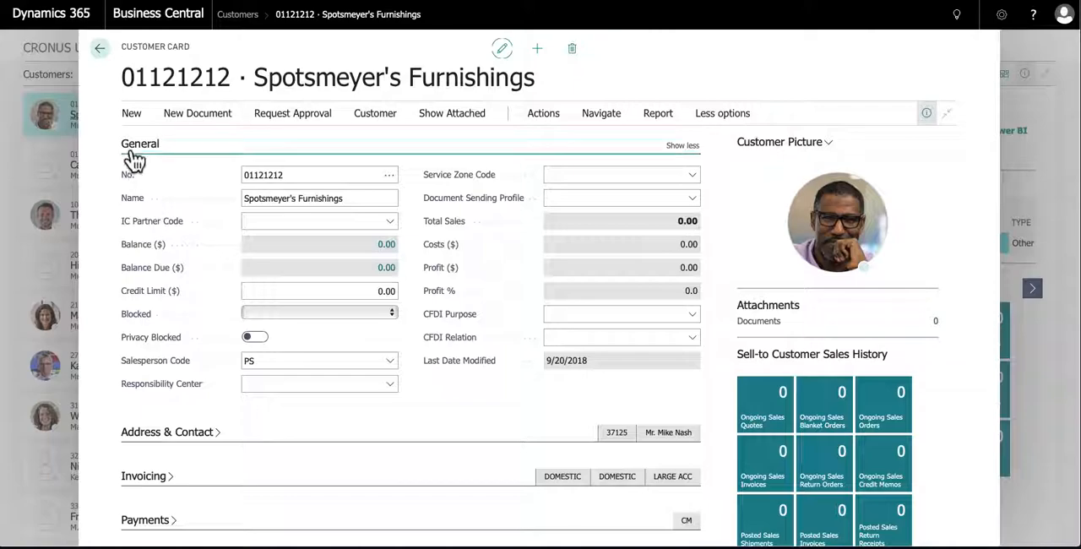
pyautogui.click(133, 157)
pyautogui.click(145, 281)
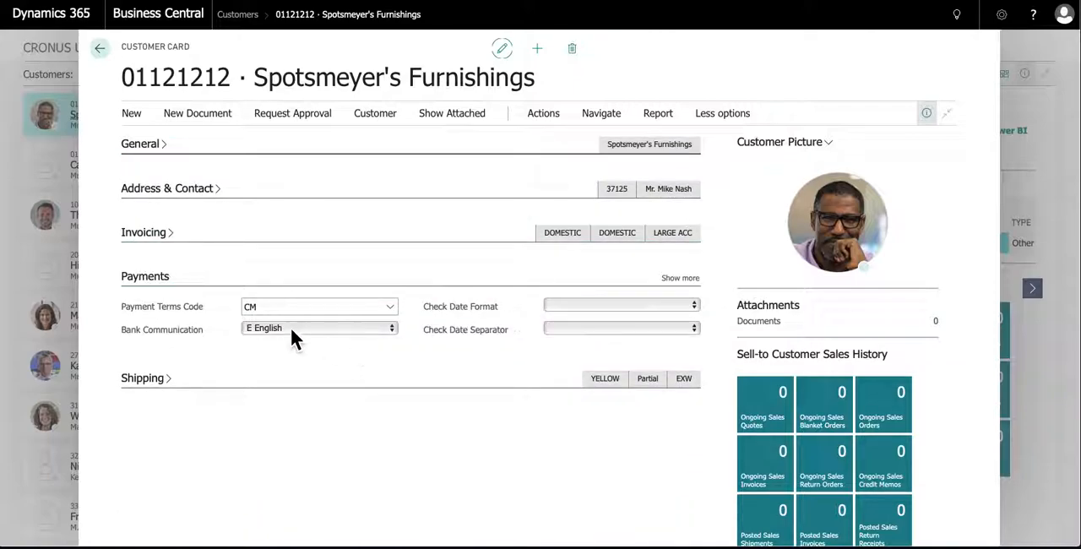